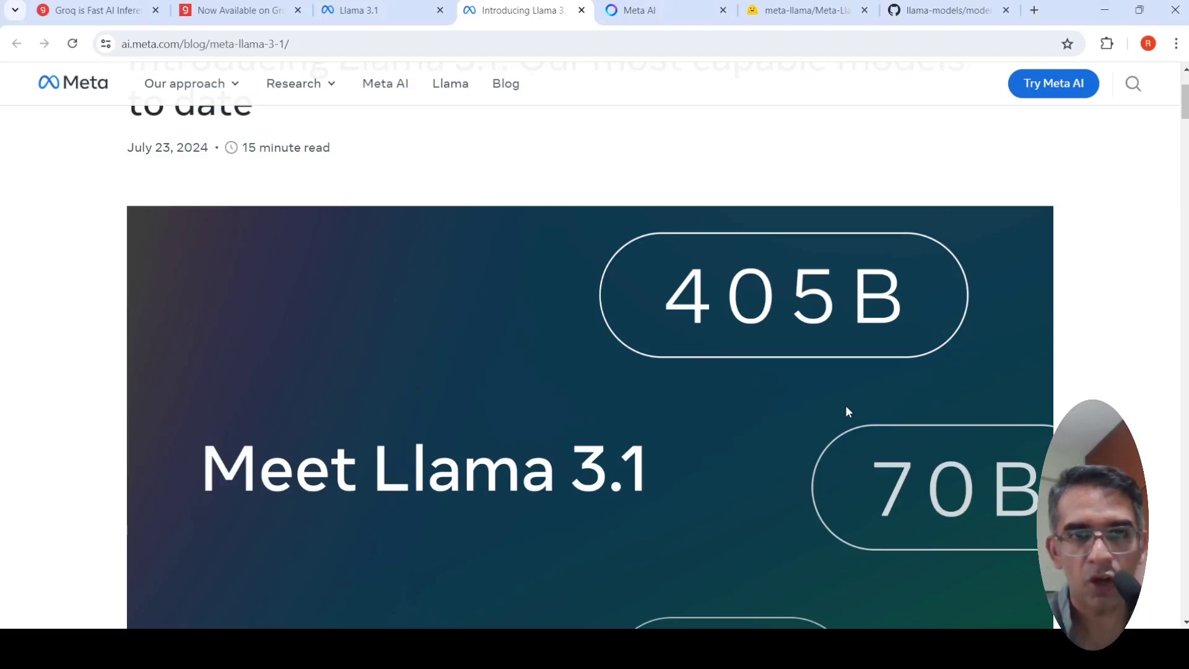
# - Scroll the Introducing Llama 3.1 post from the Takeaways down to the benchmark comparison tables
pyautogui.scroll(3, 847, 407)
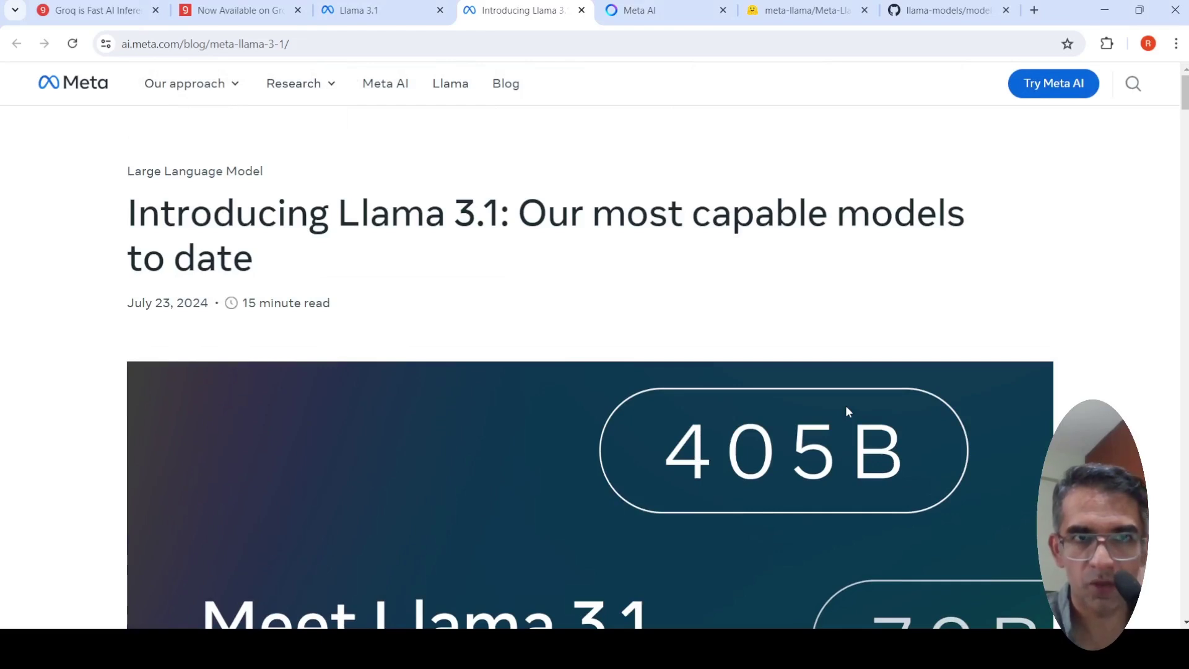
pyautogui.scroll(-3, 848, 411)
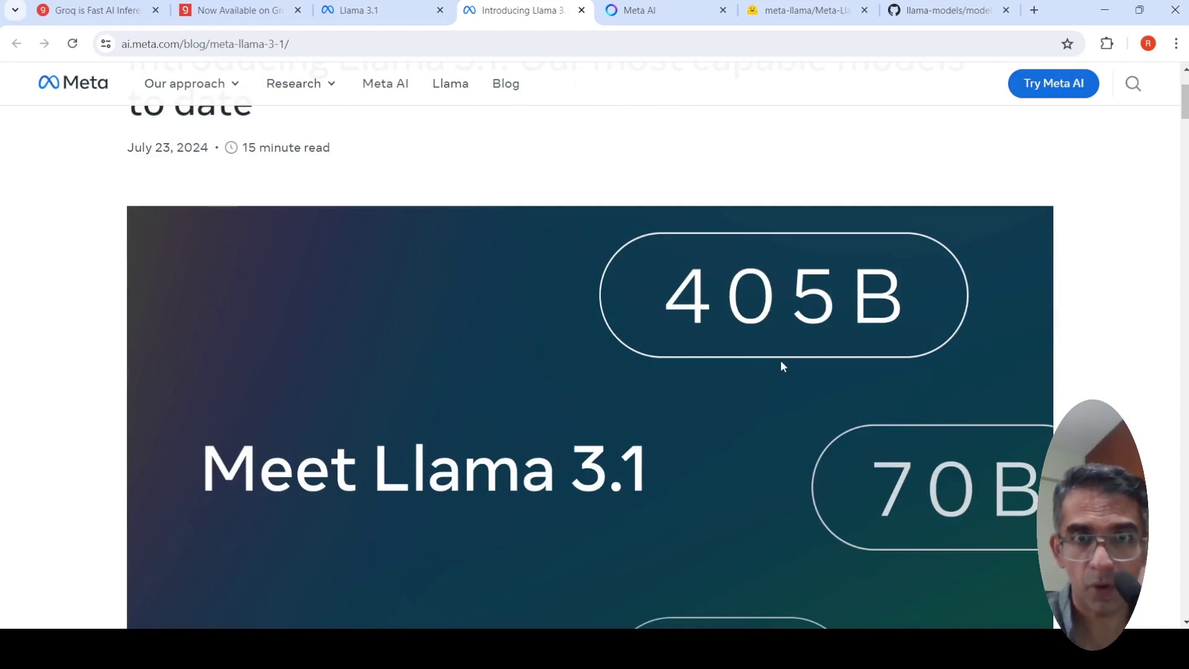
pyautogui.scroll(-3, 782, 366)
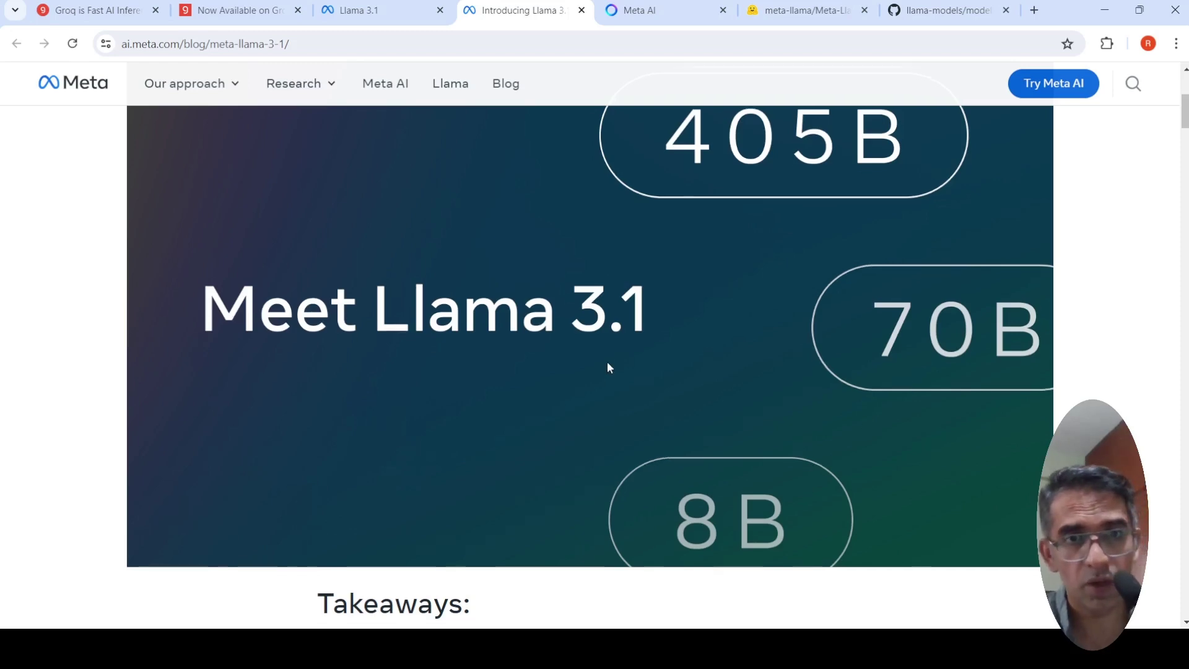
pyautogui.scroll(-3, 609, 368)
pyautogui.scroll(-3, 607, 367)
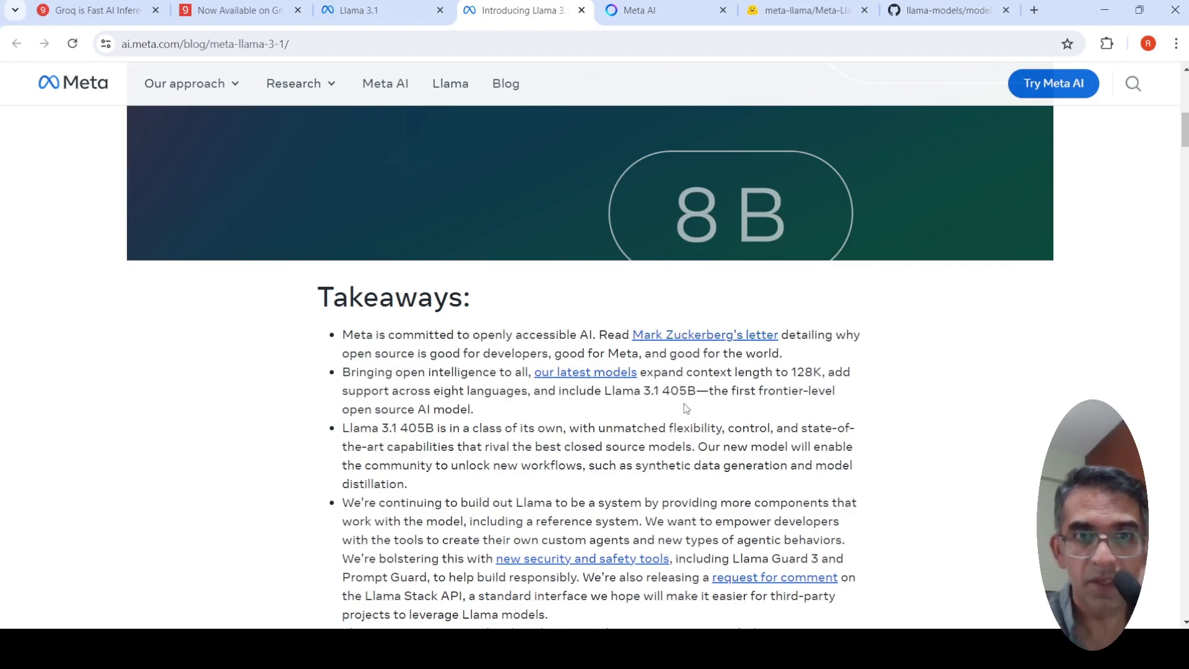
pyautogui.scroll(-6, 683, 403)
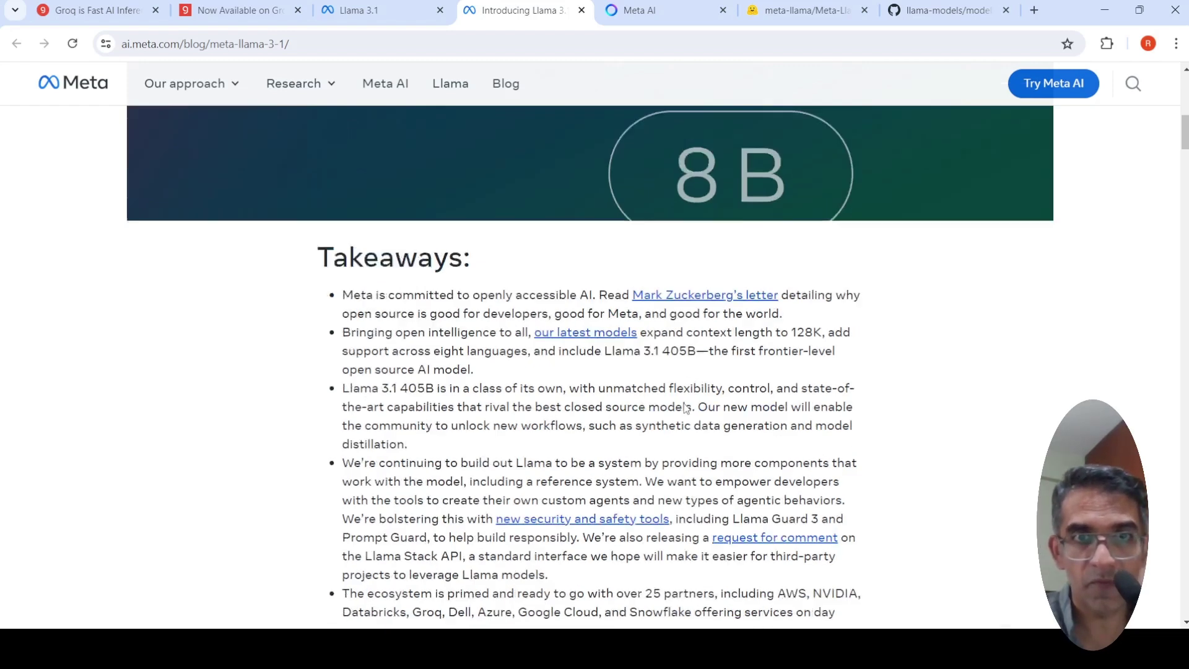
pyautogui.scroll(-10, 685, 405)
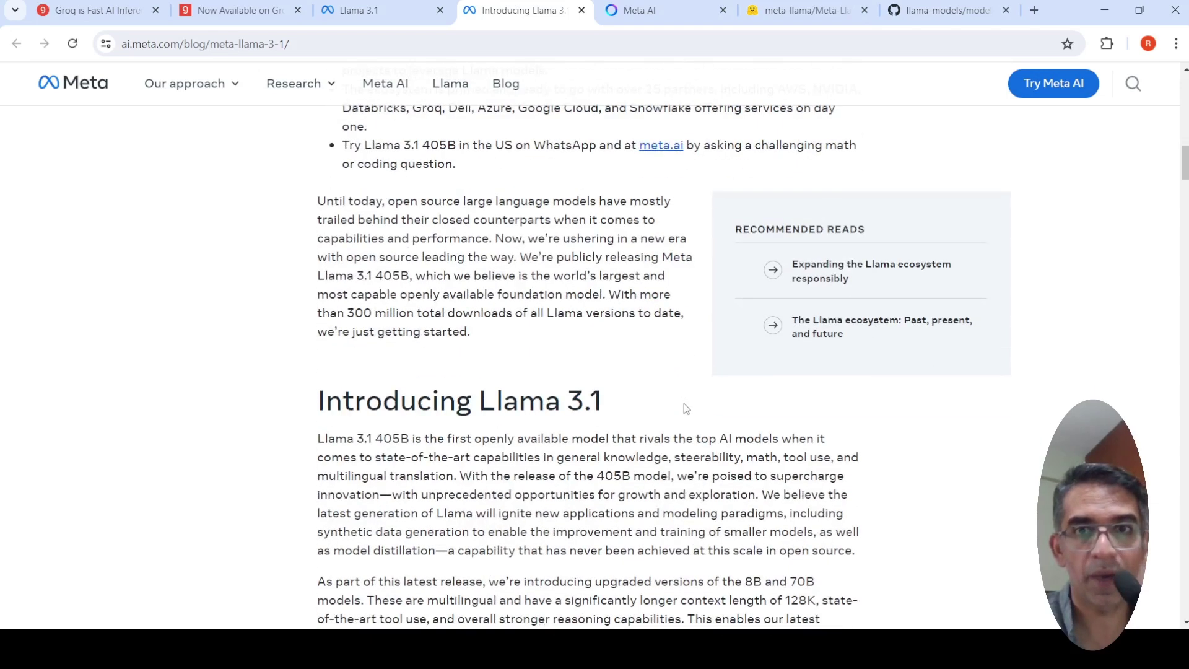
pyautogui.scroll(-2, 684, 403)
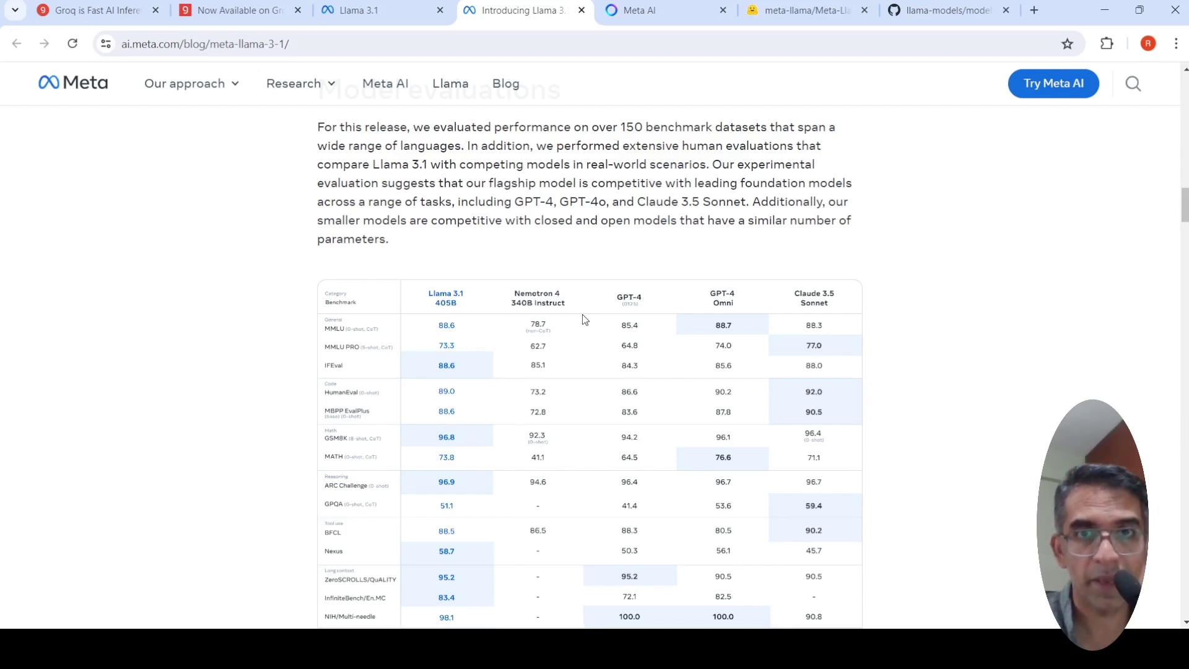
pyautogui.scroll(-4, 584, 319)
pyautogui.scroll(-5, 585, 319)
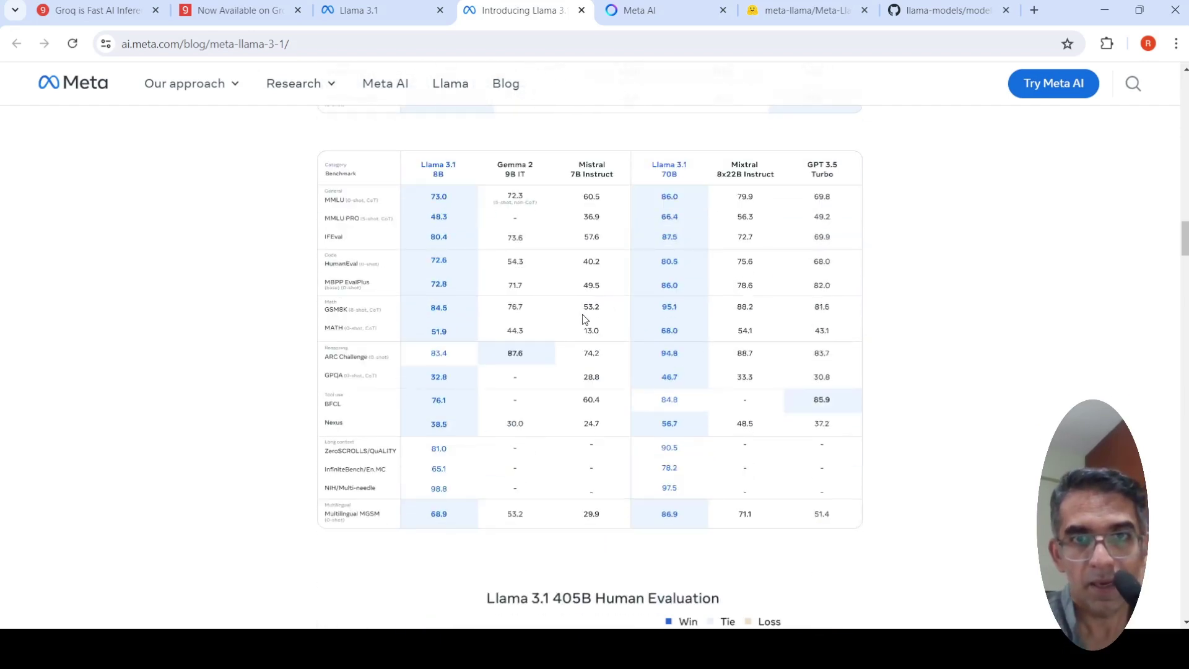
# - Open the Meta-Llama-3.1-405B model card and scroll to its Model Information table
pyautogui.click(810, 11)
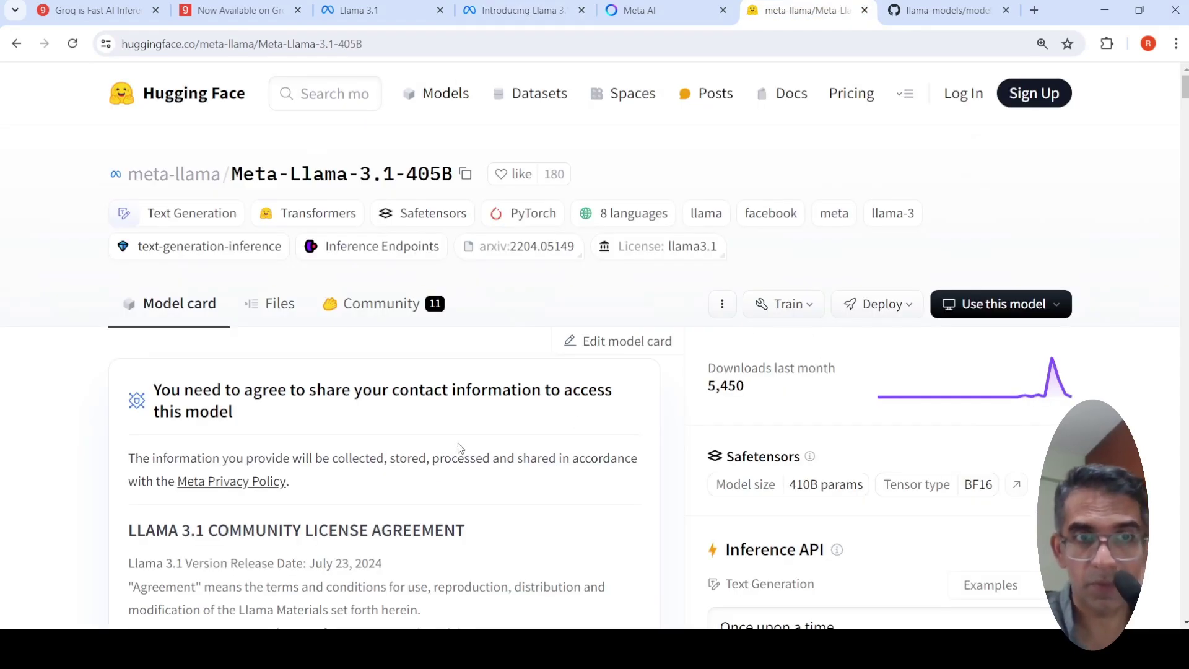
pyautogui.scroll(-5, 461, 448)
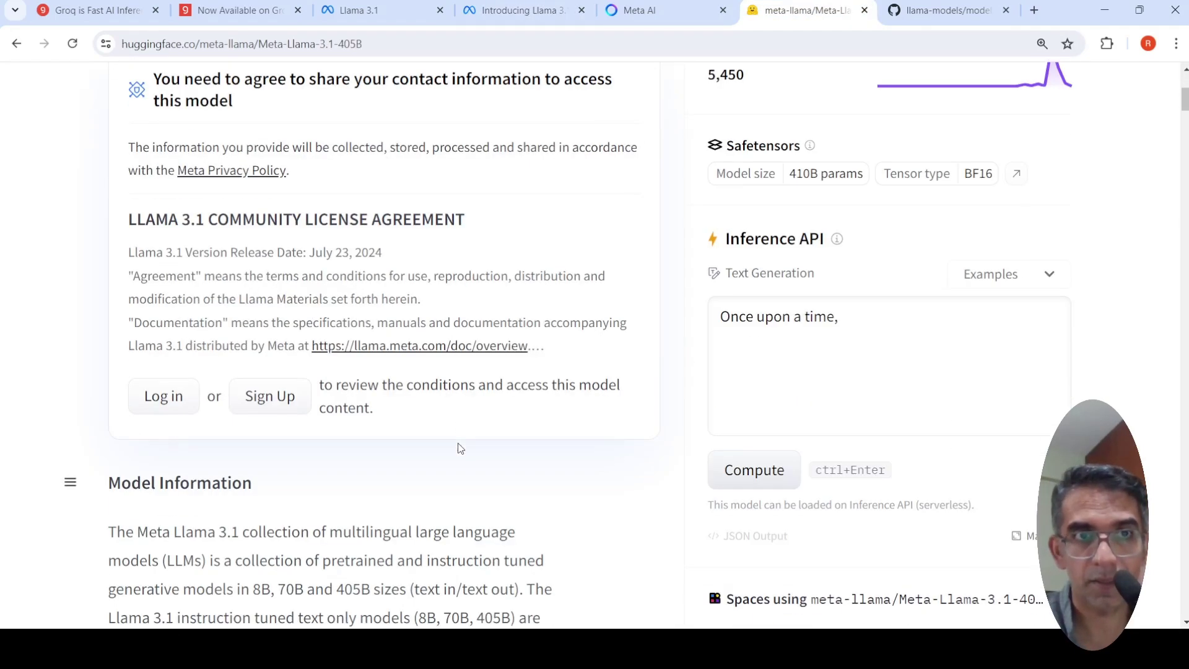
pyautogui.scroll(-5, 417, 388)
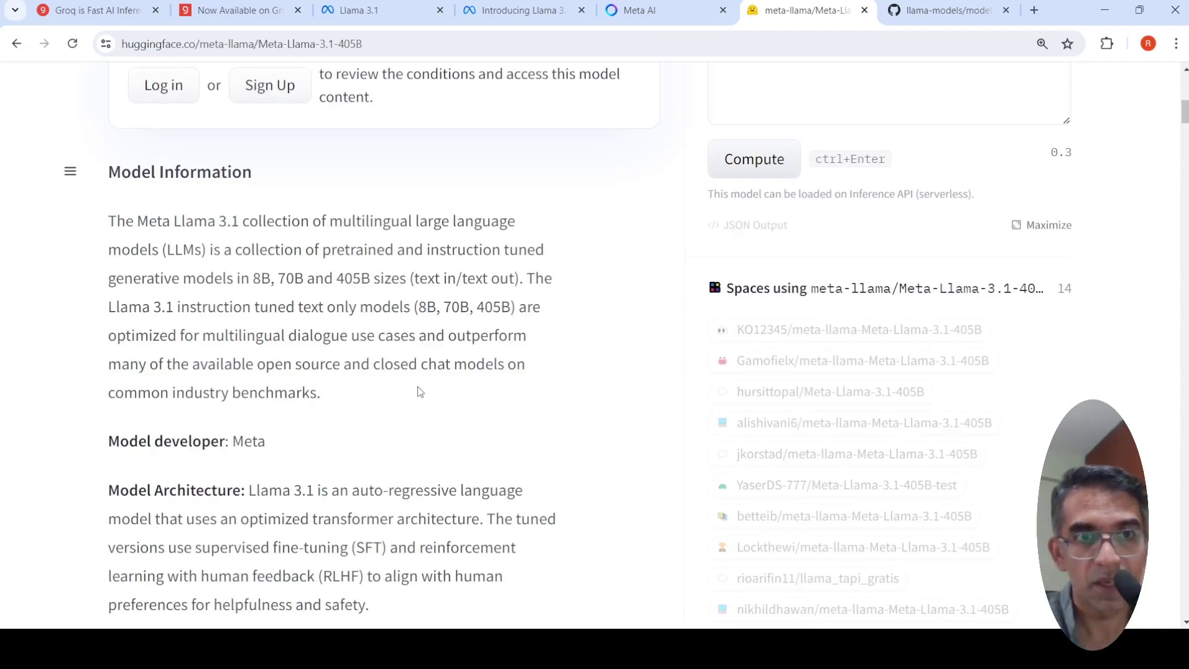
pyautogui.scroll(-4, 419, 392)
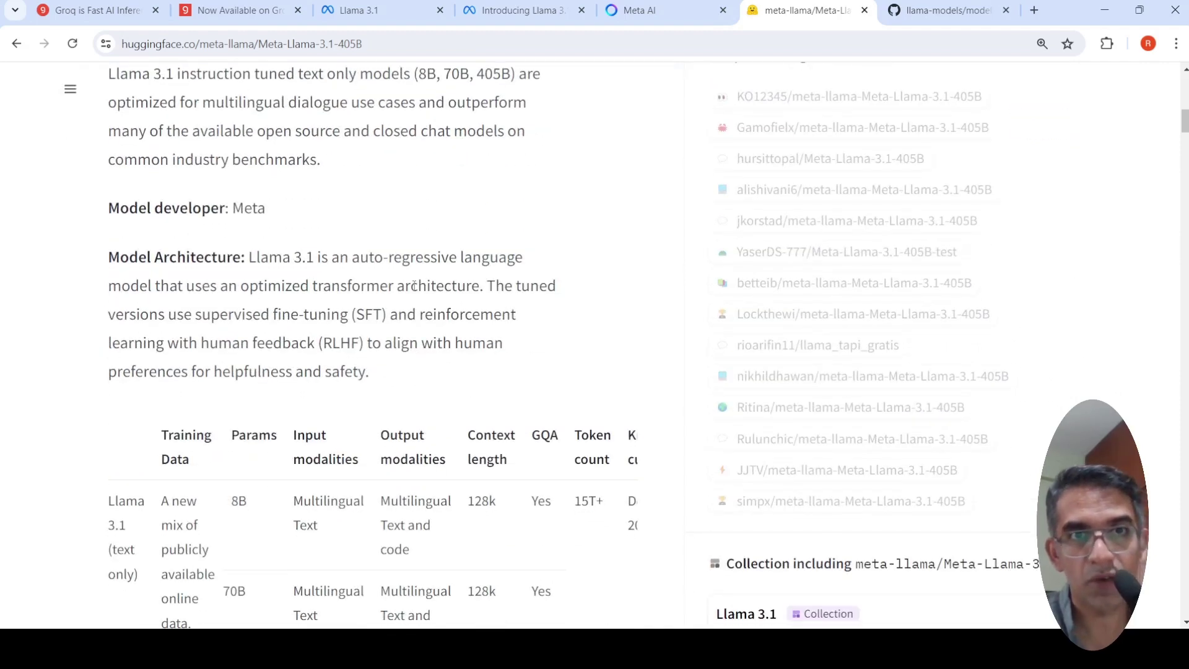
# - Back on the Llama 3.1 article, zoom to 125% and scroll to Model Architecture
pyautogui.click(645, 11)
pyautogui.click(519, 11)
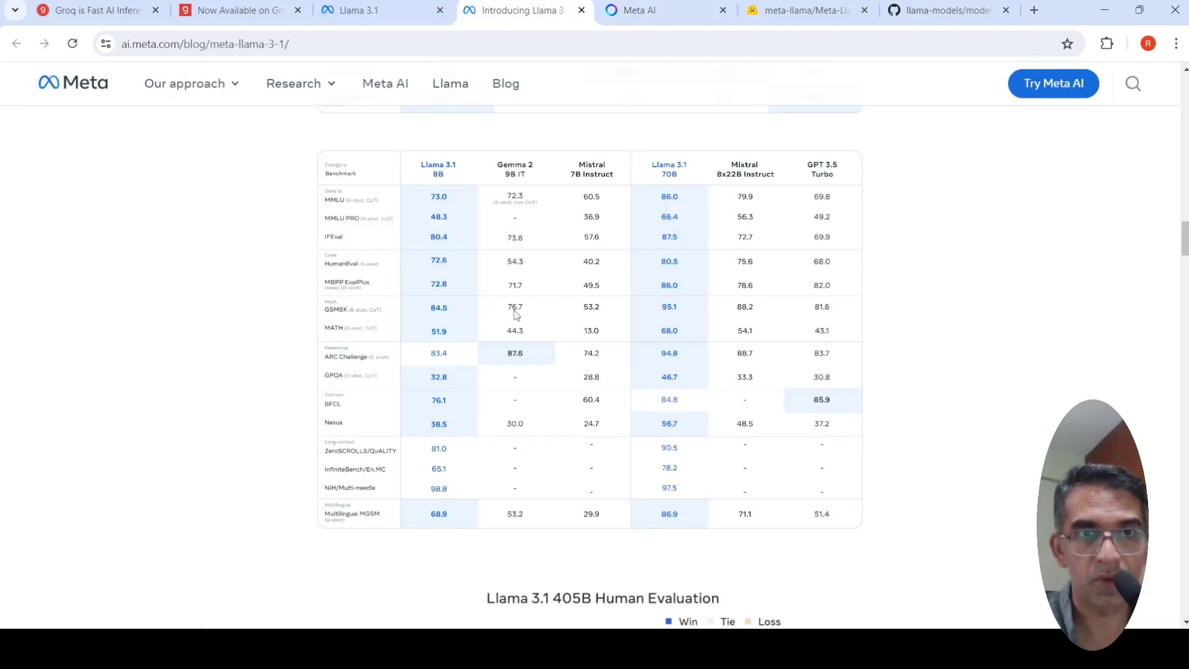
pyautogui.scroll(-8, 514, 341)
pyautogui.scroll(-6, 514, 342)
pyautogui.scroll(6, 514, 338)
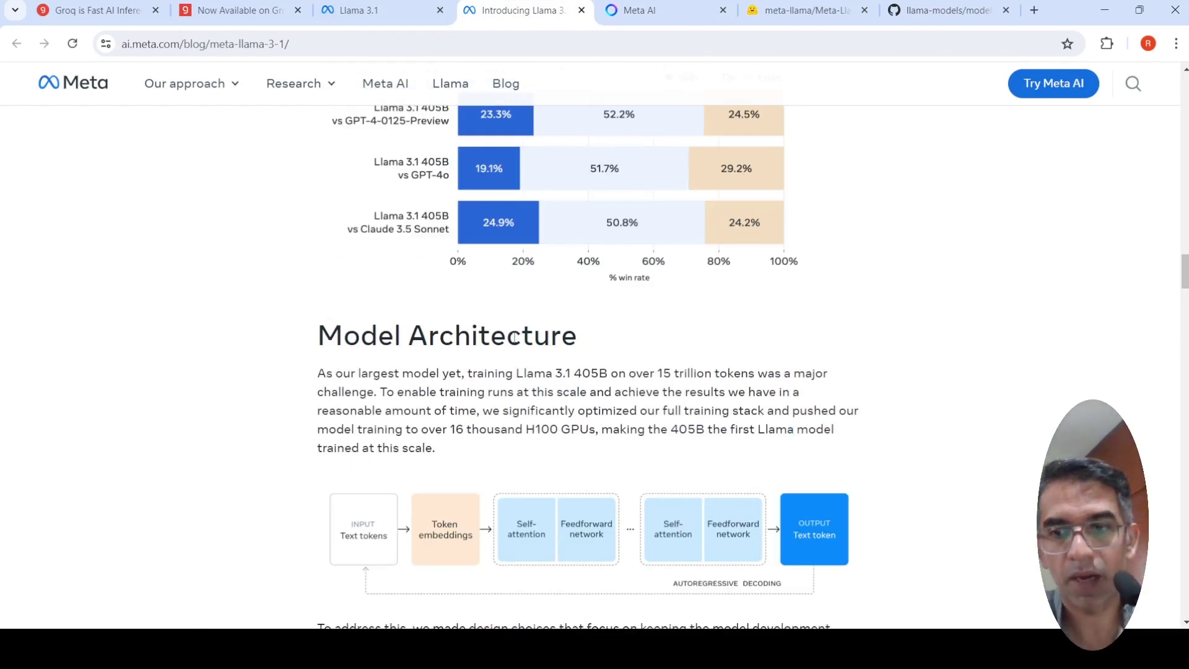
pyautogui.hotkey('ctrl', '+')
pyautogui.hotkey('ctrl', '+')
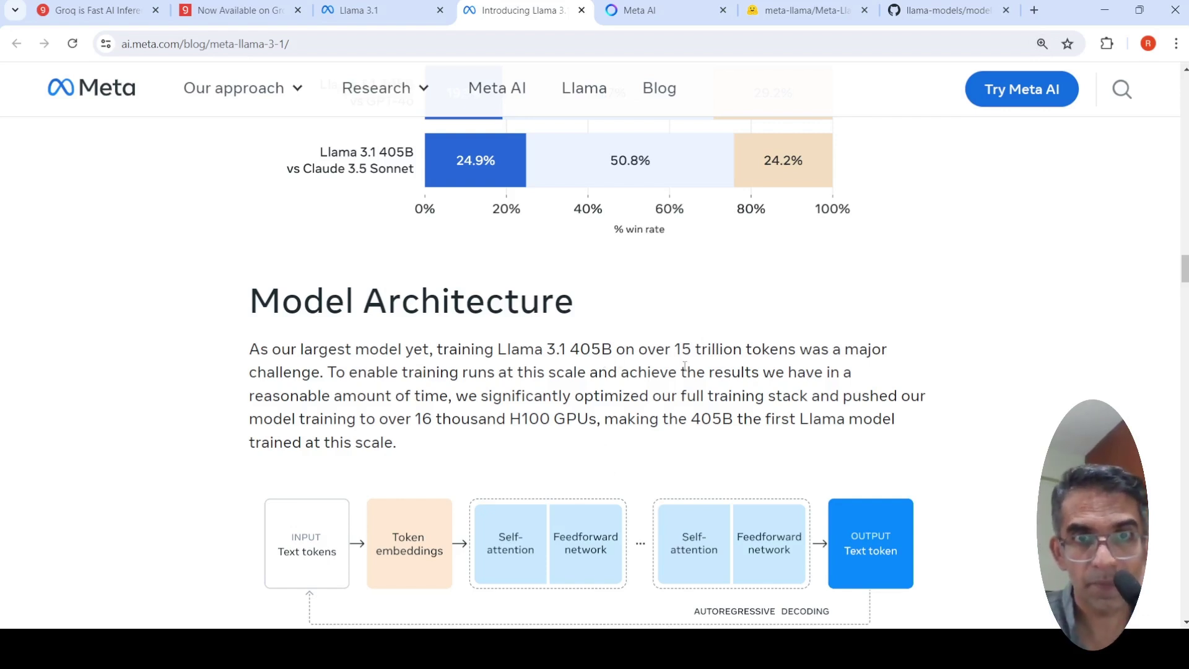
pyautogui.scroll(-1, 622, 427)
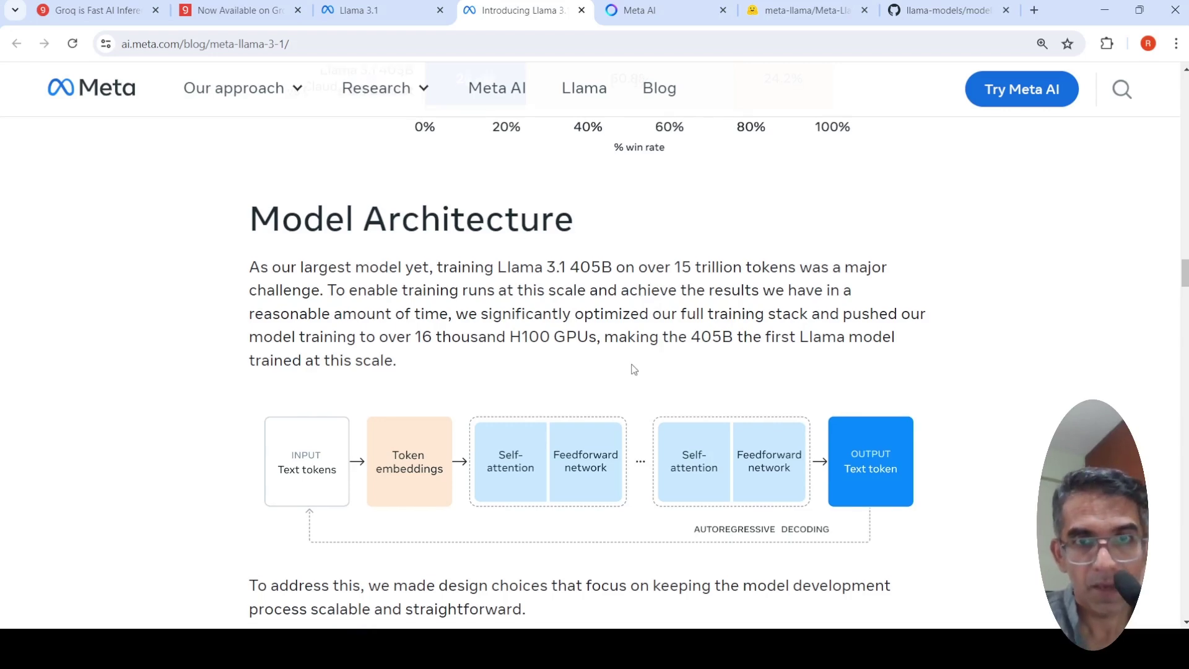
pyautogui.scroll(-3, 634, 370)
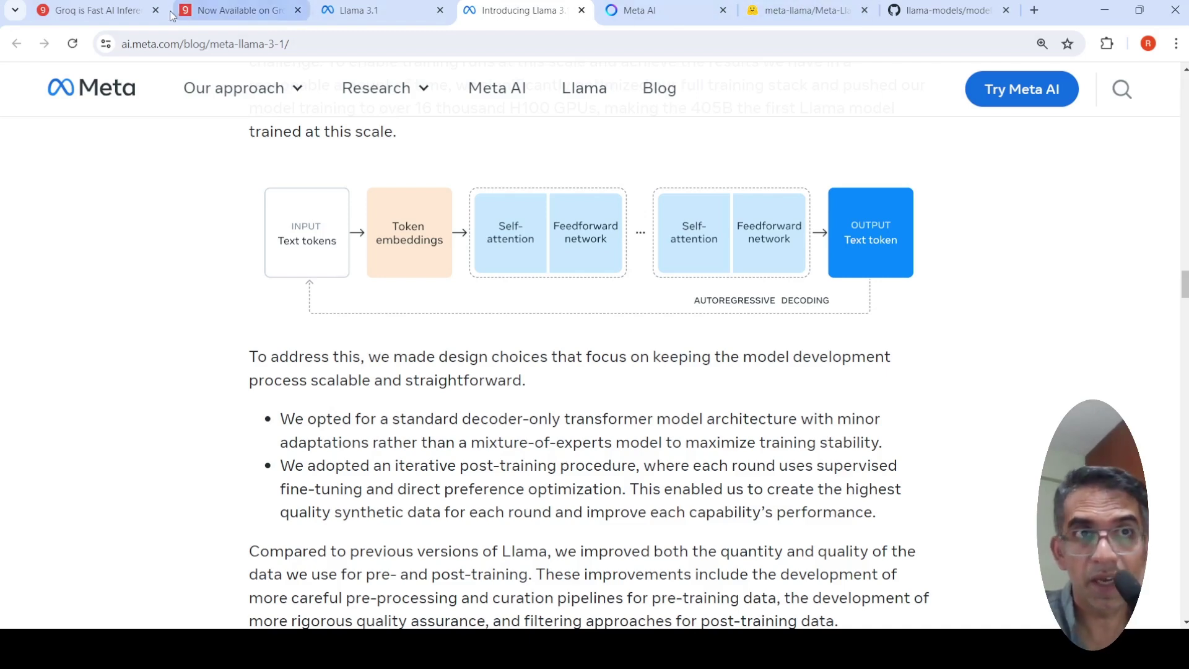
# - Review the Llama 3.1 homepage's Quick start with partners table, then go to Groq chat
pyautogui.click(360, 10)
pyautogui.scroll(10, 924, 347)
pyautogui.scroll(8, 927, 353)
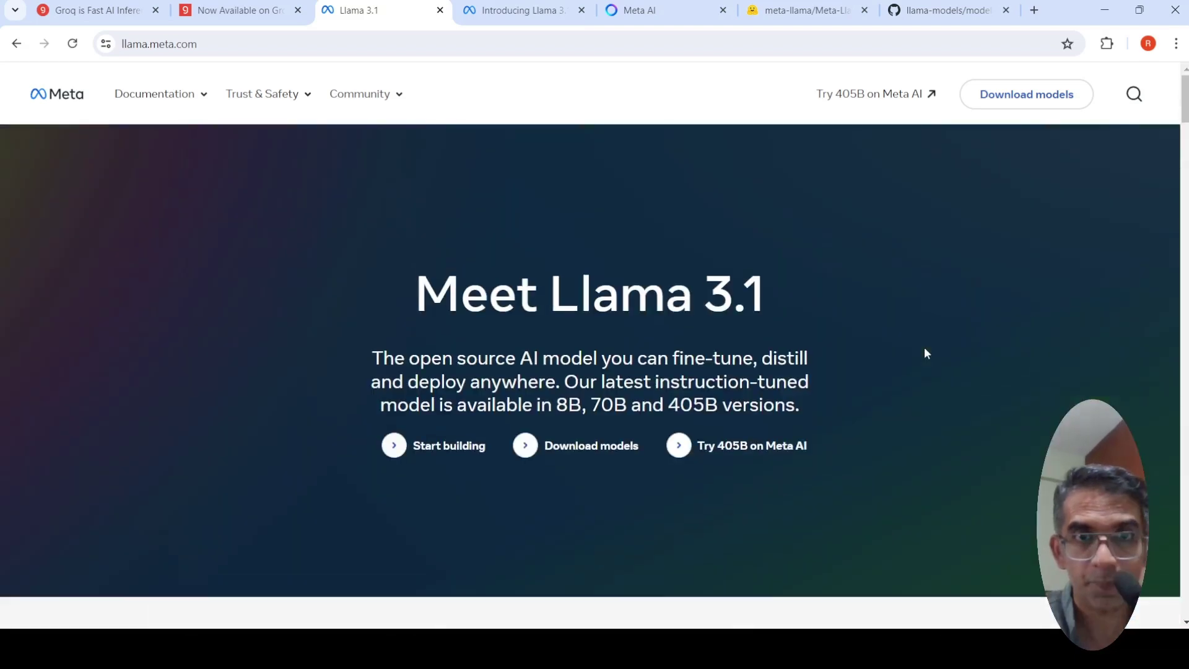
pyautogui.scroll(-18, 926, 353)
pyautogui.scroll(-12, 927, 353)
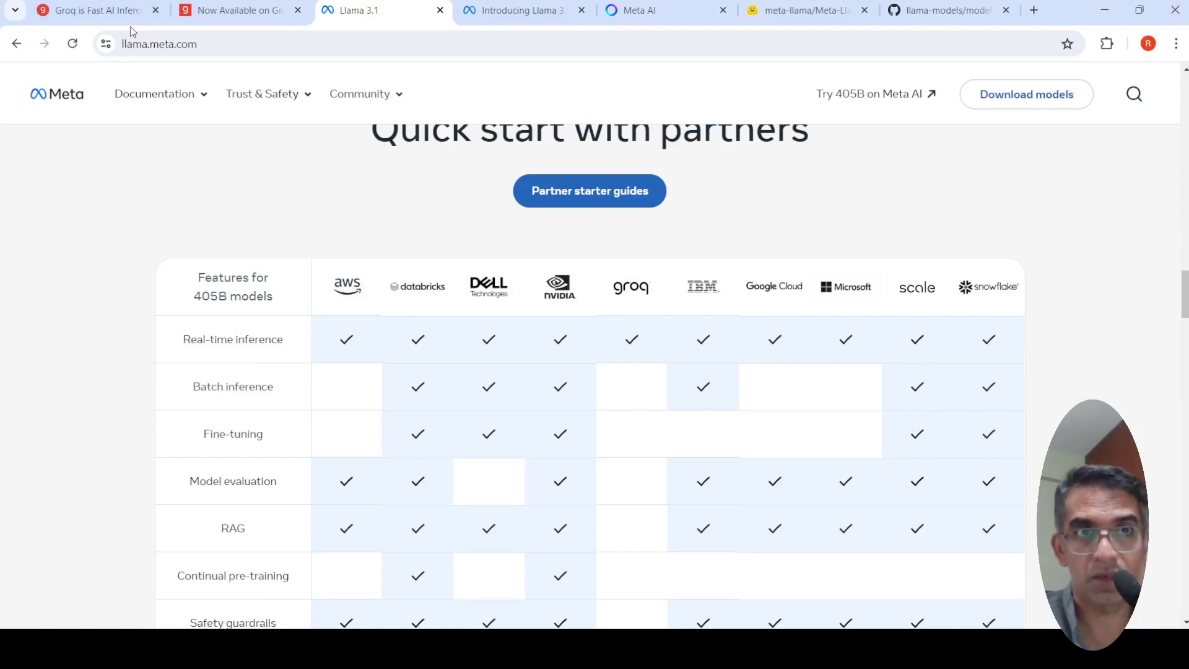
pyautogui.click(111, 13)
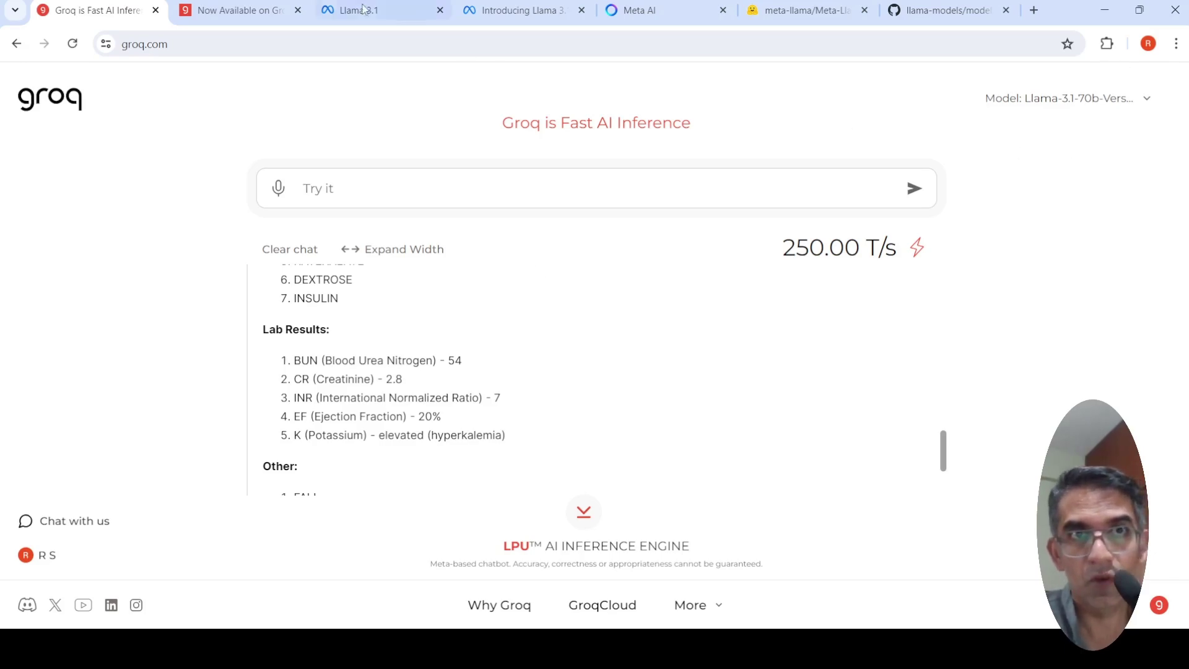
# - Check the Now Available on Groq article and model list, keeping Llama-3.1-70b-Versatile selected
pyautogui.click(240, 9)
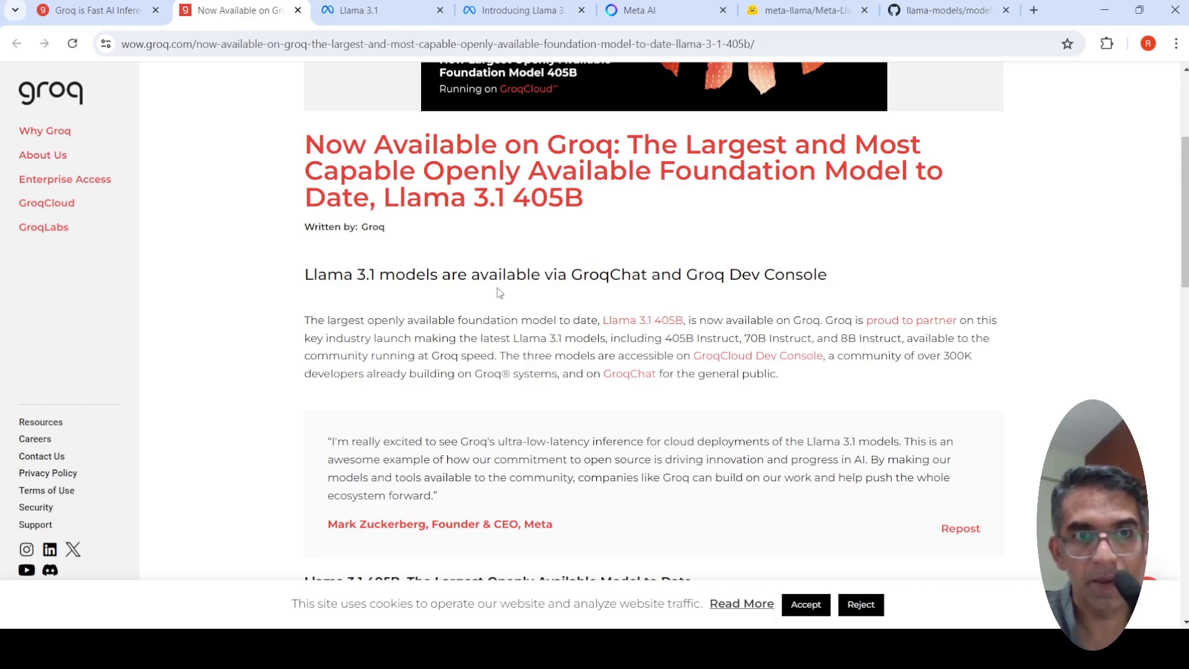
pyautogui.click(103, 11)
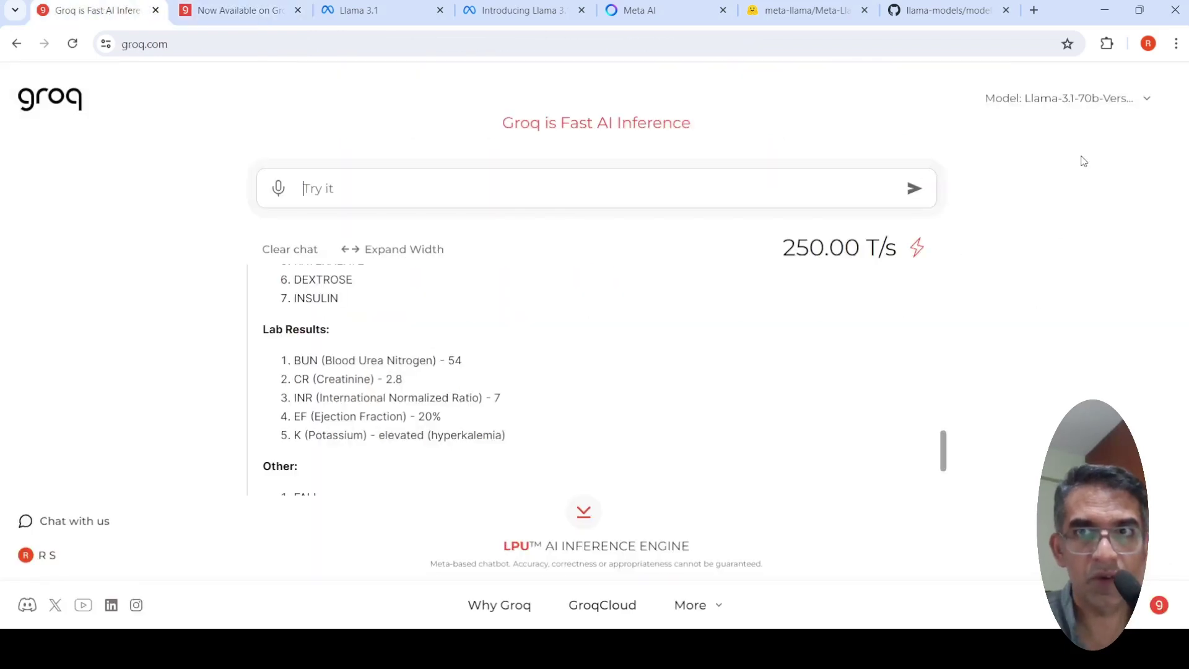
pyautogui.click(1083, 101)
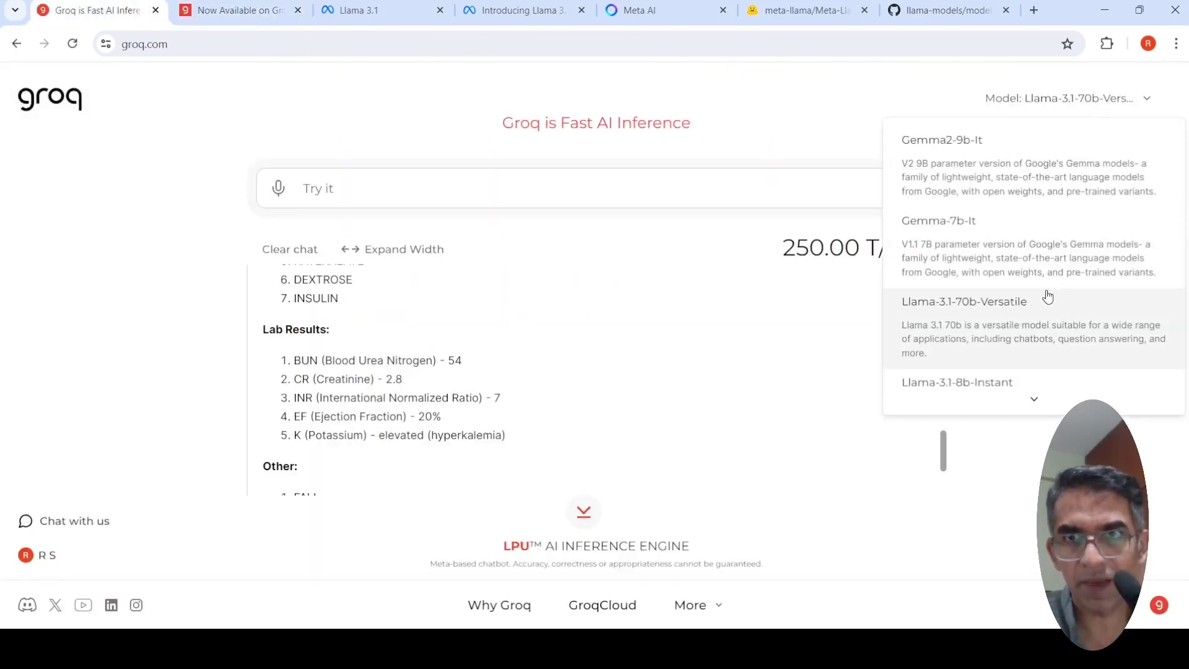
pyautogui.scroll(-4, 1048, 298)
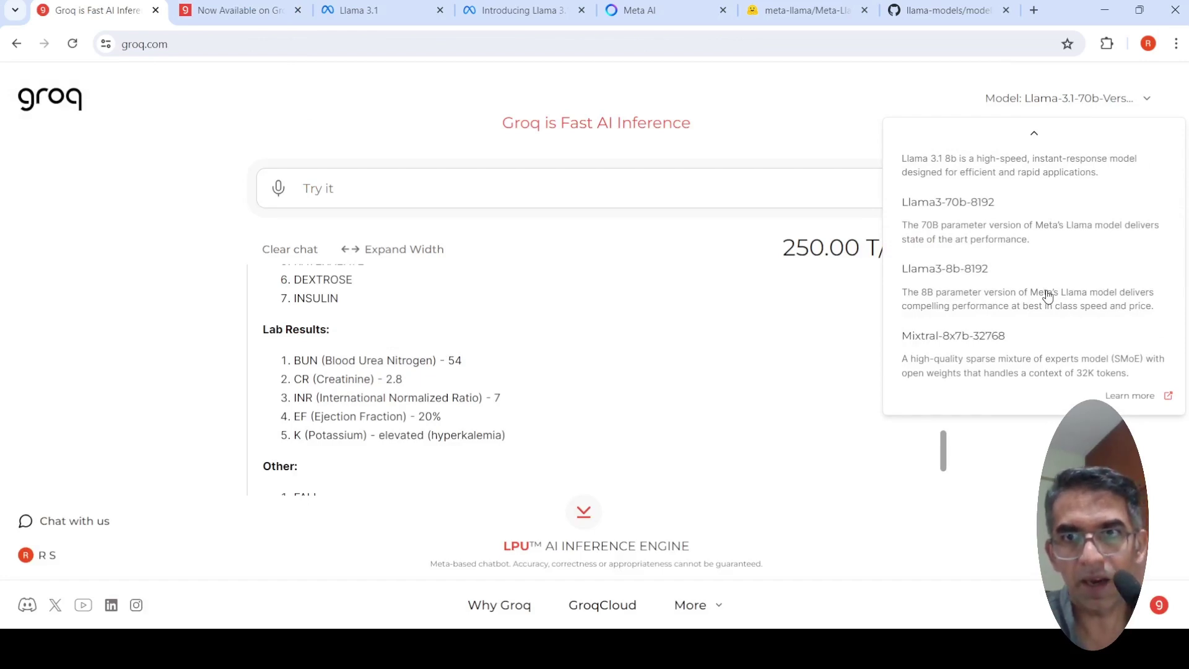
pyautogui.scroll(3, 1047, 297)
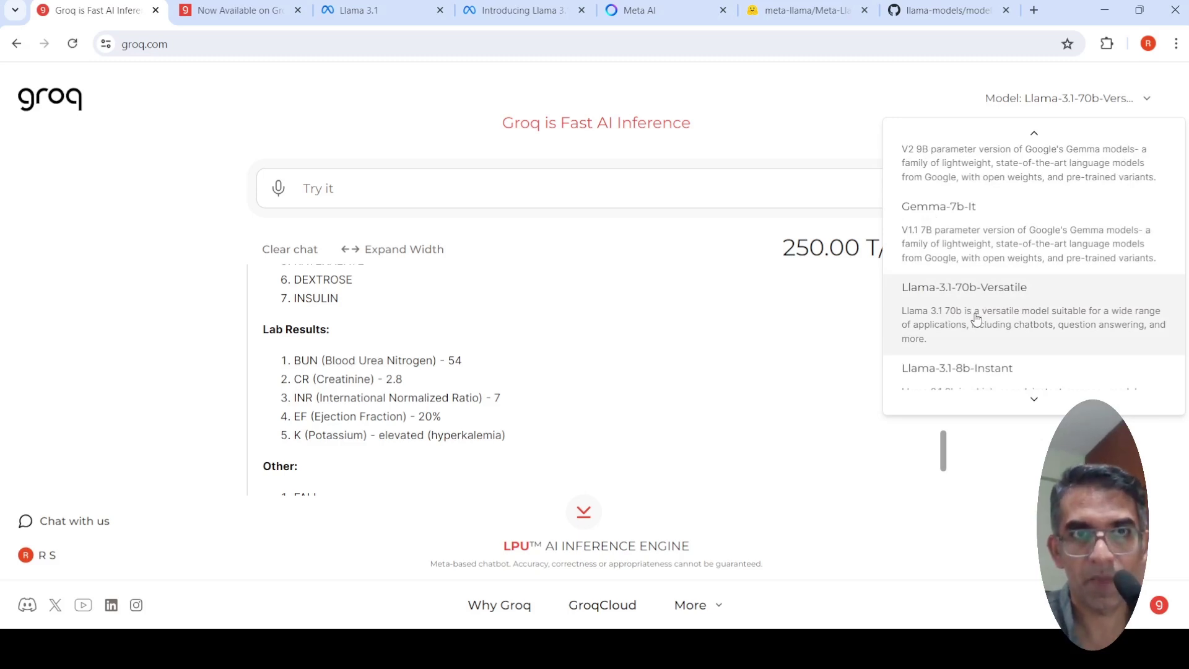
pyautogui.click(198, 152)
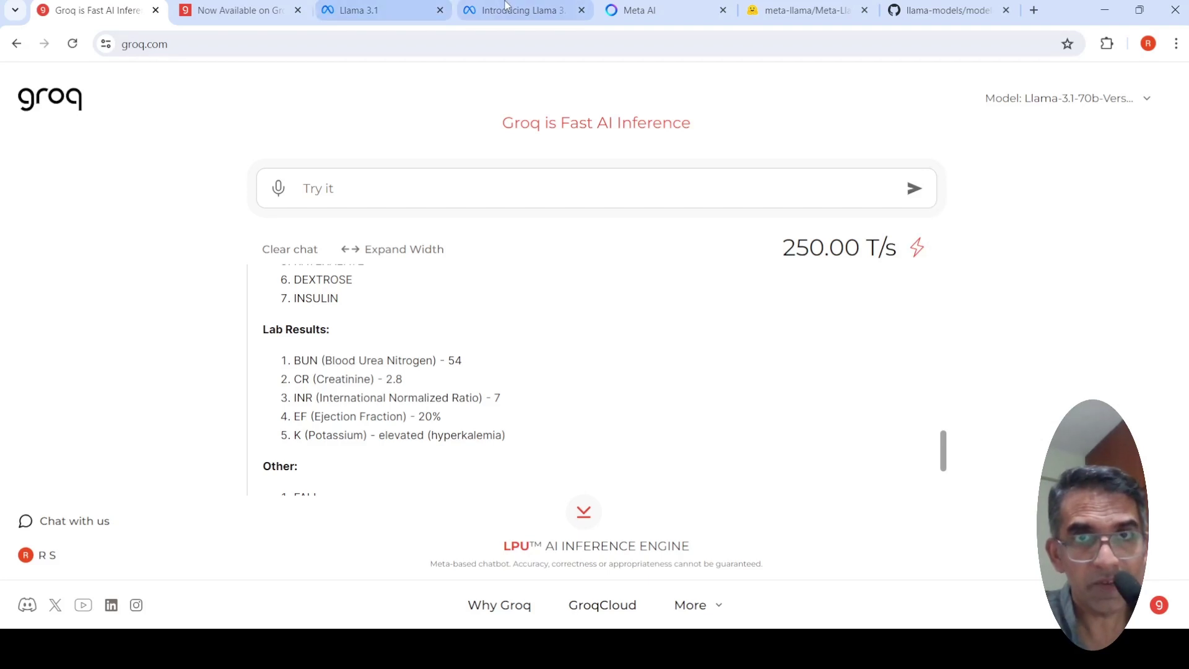
pyautogui.click(634, 13)
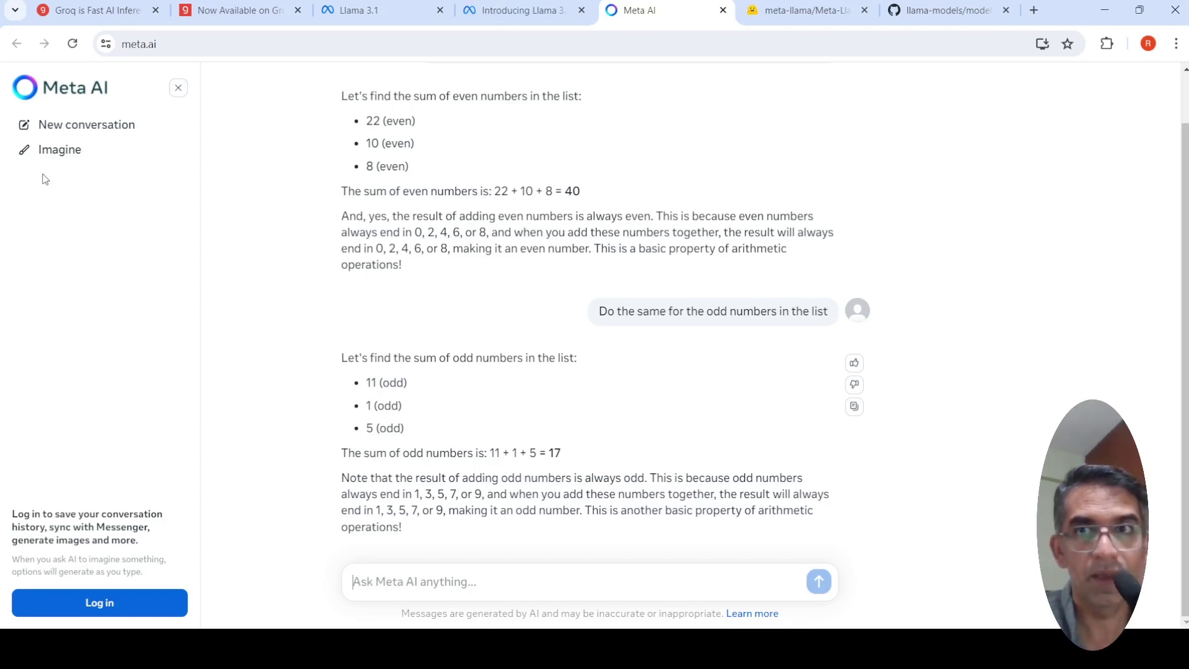
# - Launch Llama 3.1 405B in Meta AI from the homepage's Try 405B link, then return to Groq
pyautogui.click(511, 14)
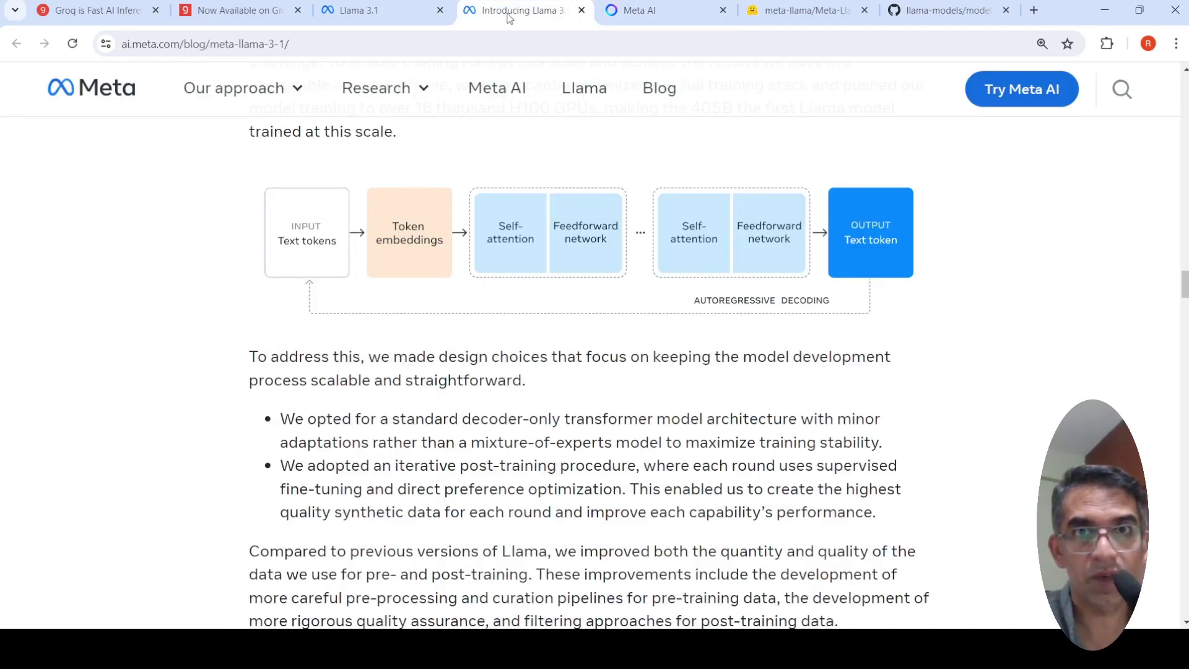
pyautogui.click(362, 16)
pyautogui.scroll(20, 868, 235)
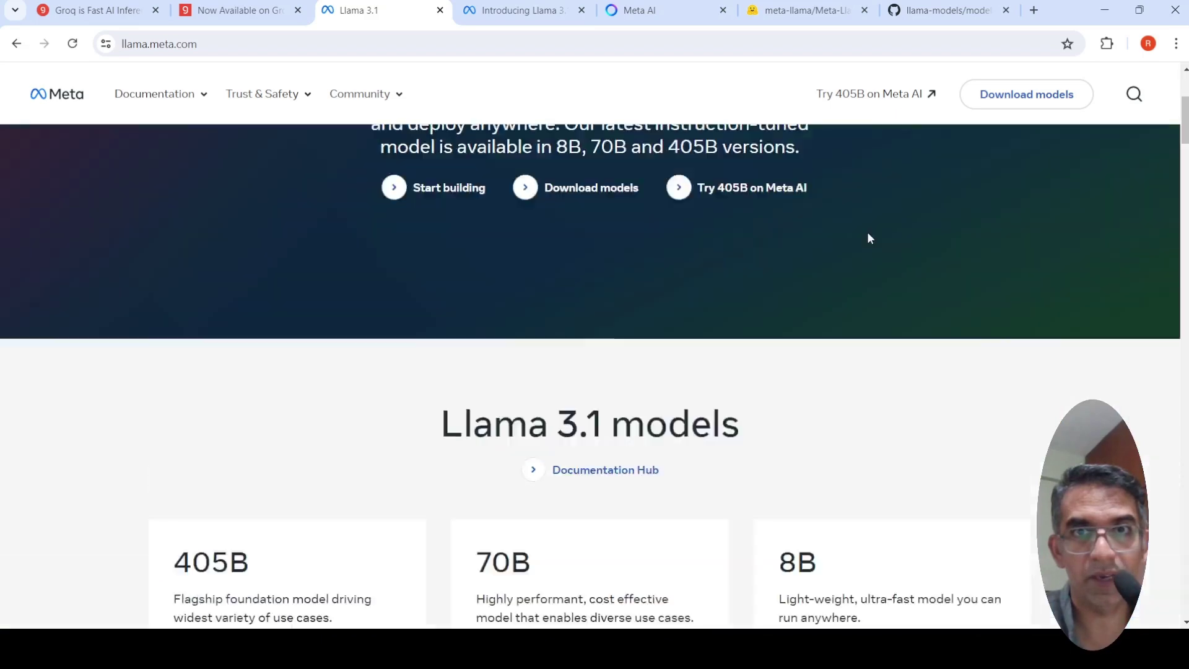
pyautogui.scroll(4, 869, 238)
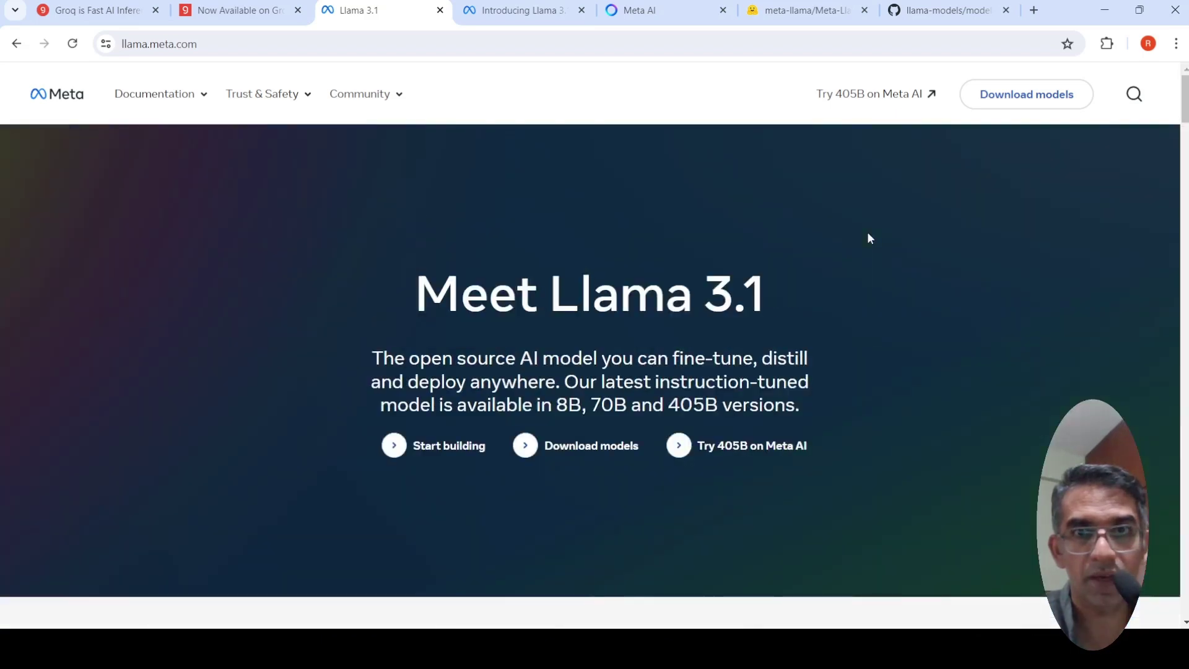
pyautogui.click(762, 453)
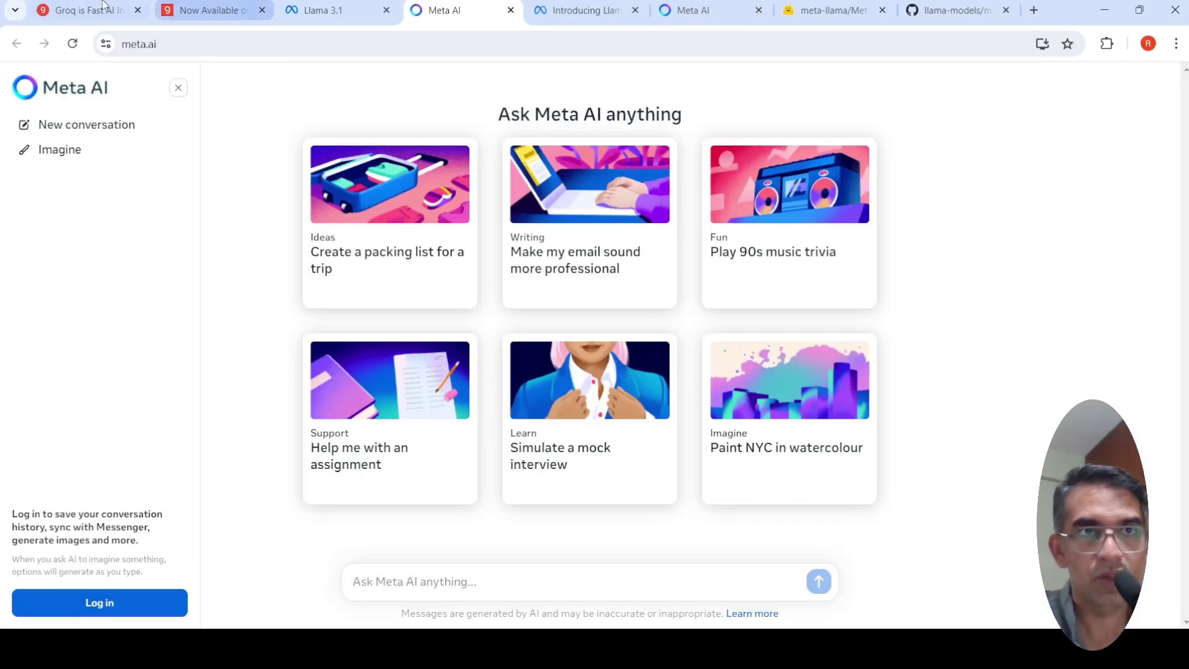
pyautogui.click(69, 9)
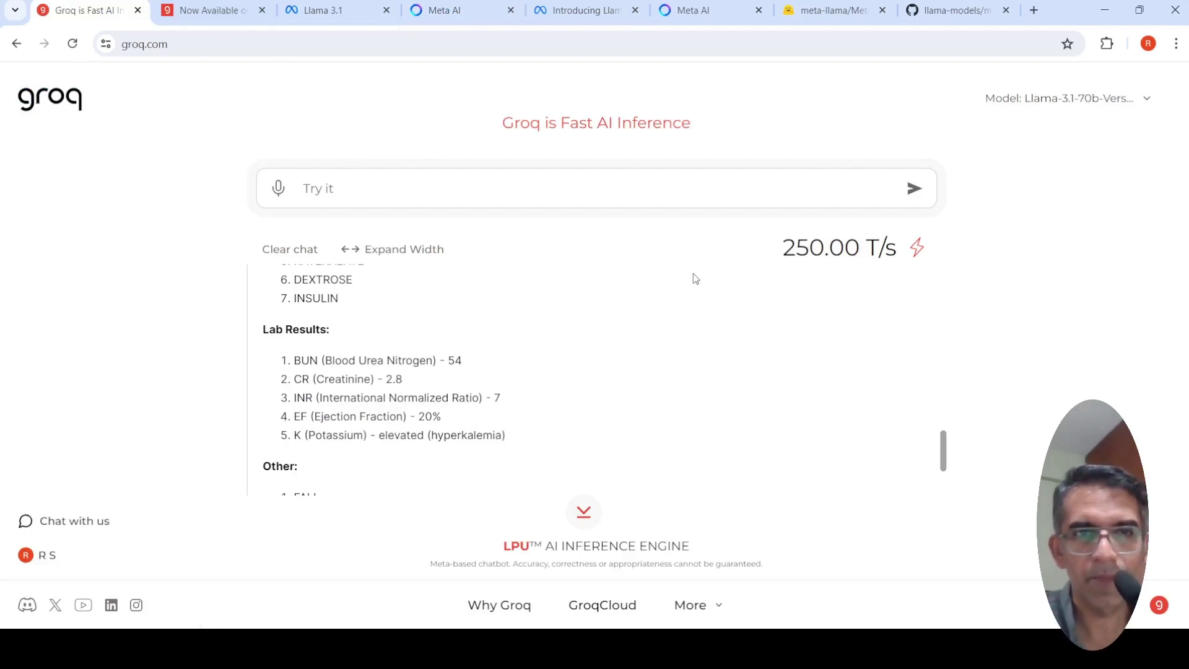
# - Expand the full medical-note prompt with Show more
pyautogui.scroll(15, 708, 349)
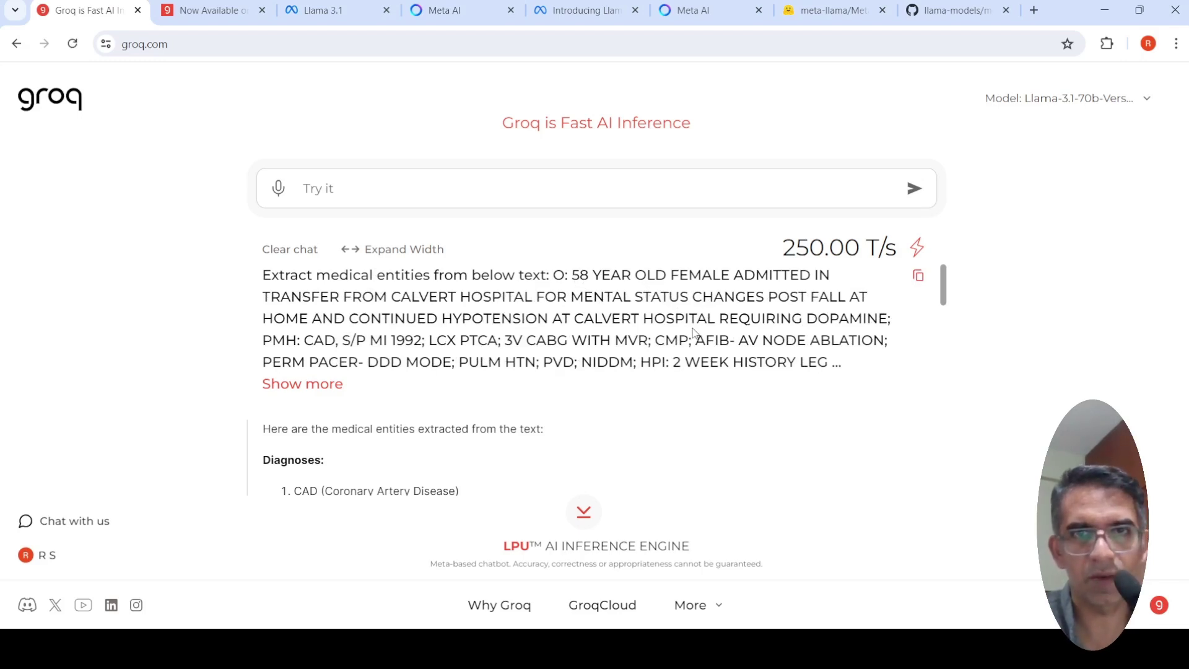
pyautogui.click(303, 384)
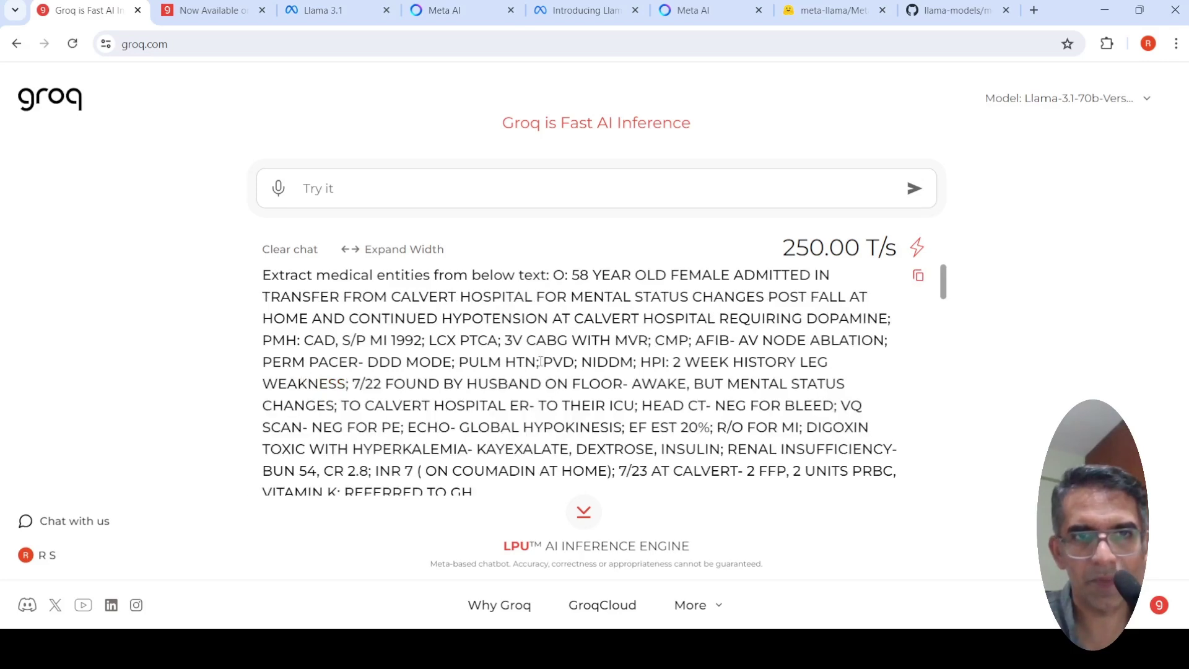
pyautogui.scroll(-3, 541, 362)
pyautogui.scroll(3, 508, 384)
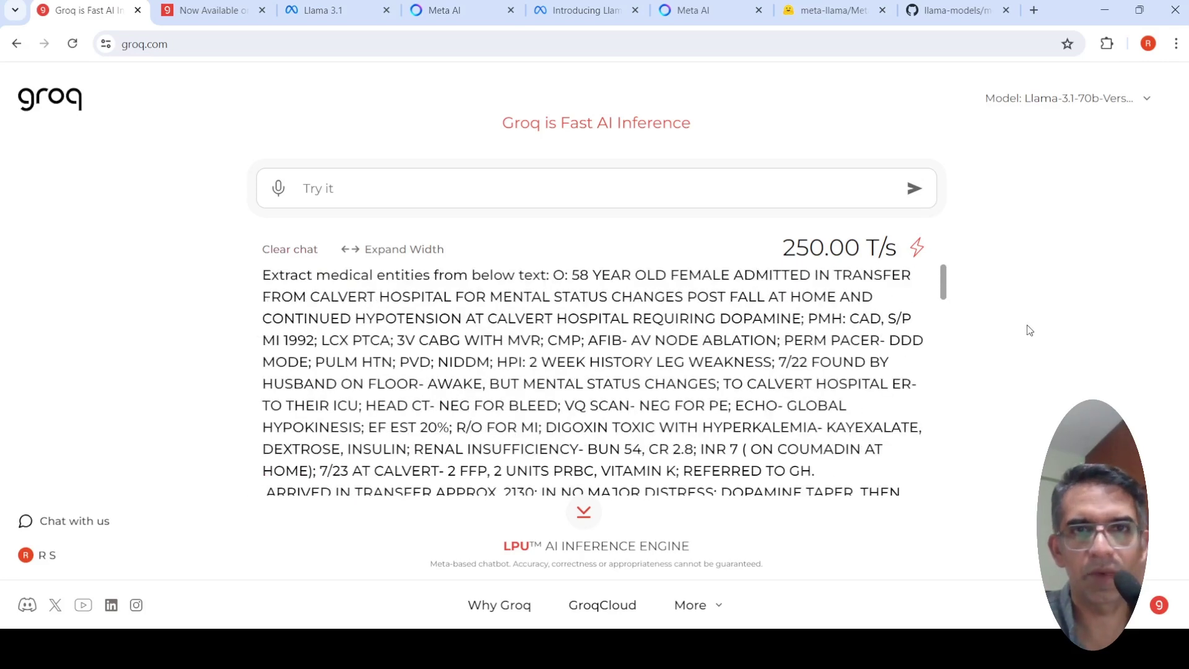
# - Read through the extracted diagnoses, procedures, medications, lab results and other findings to the end
pyautogui.scroll(-5, 926, 347)
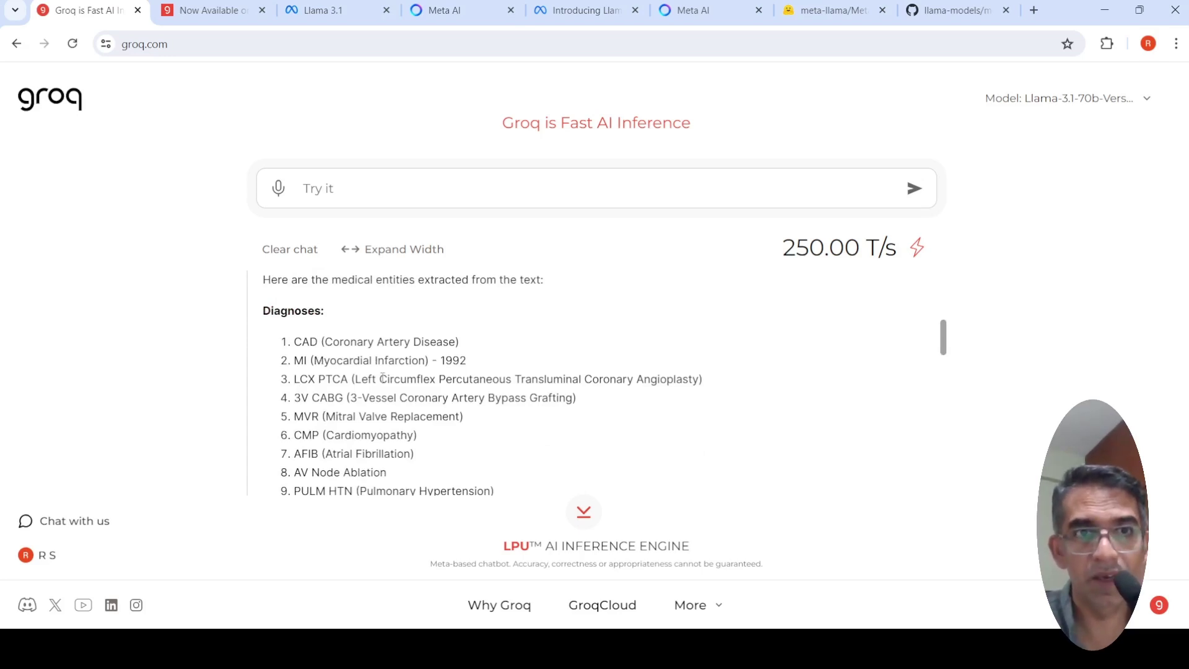
pyautogui.scroll(-1, 383, 378)
pyautogui.scroll(1, 389, 356)
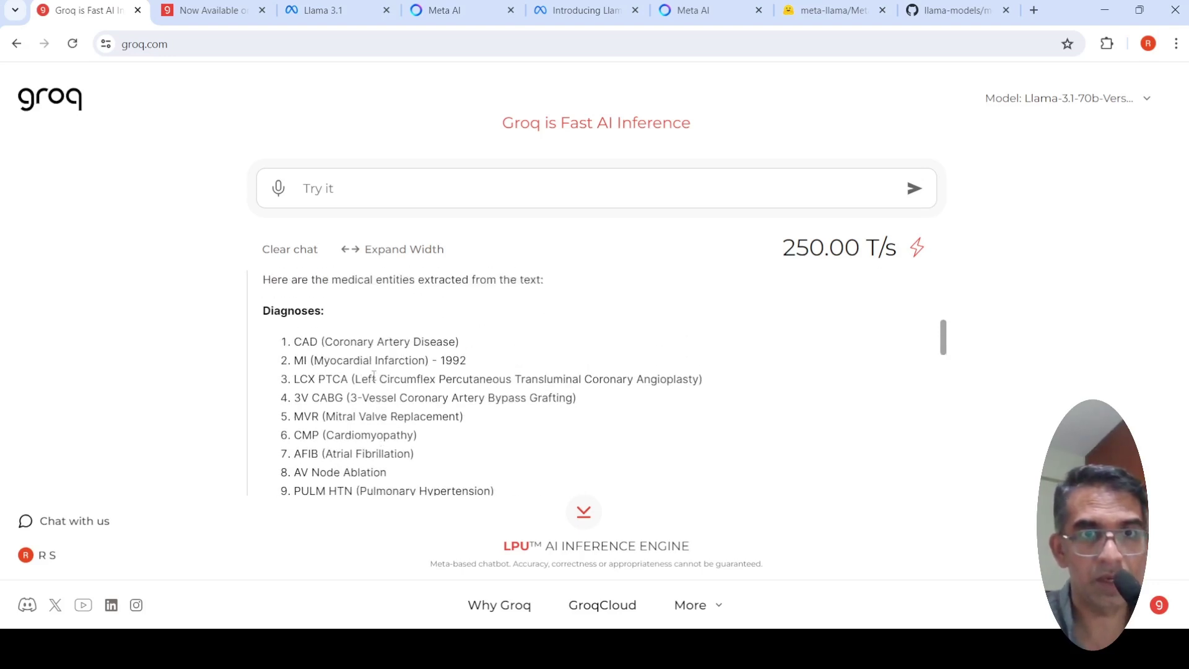
pyautogui.scroll(-2, 465, 393)
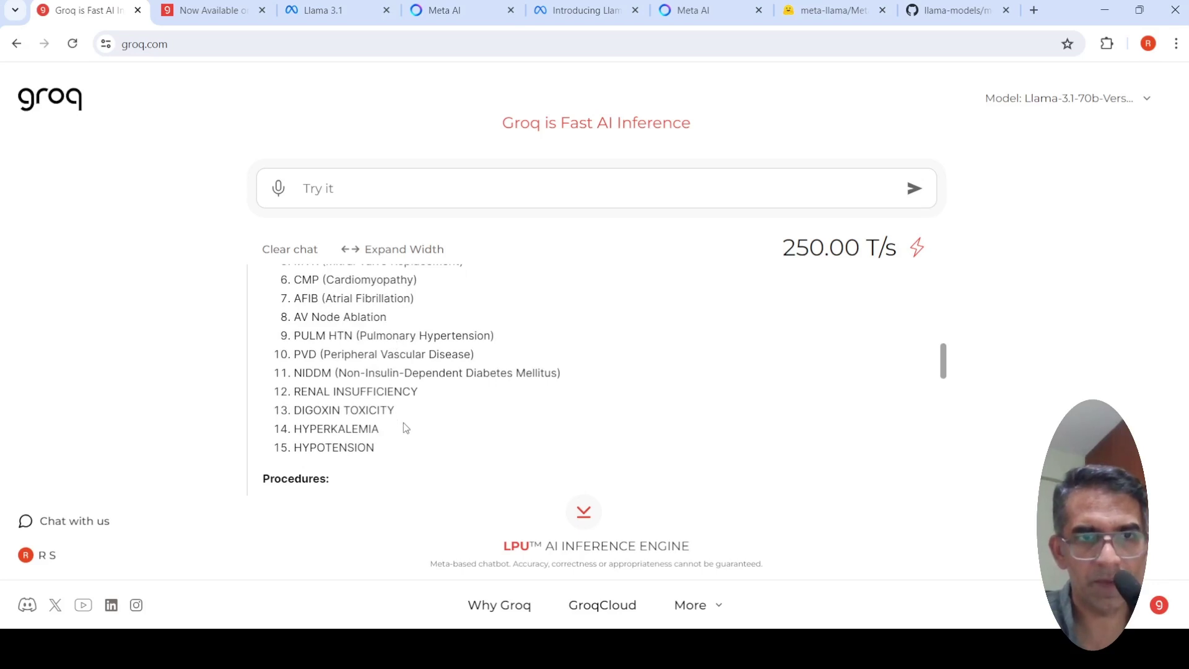
pyautogui.scroll(3, 367, 404)
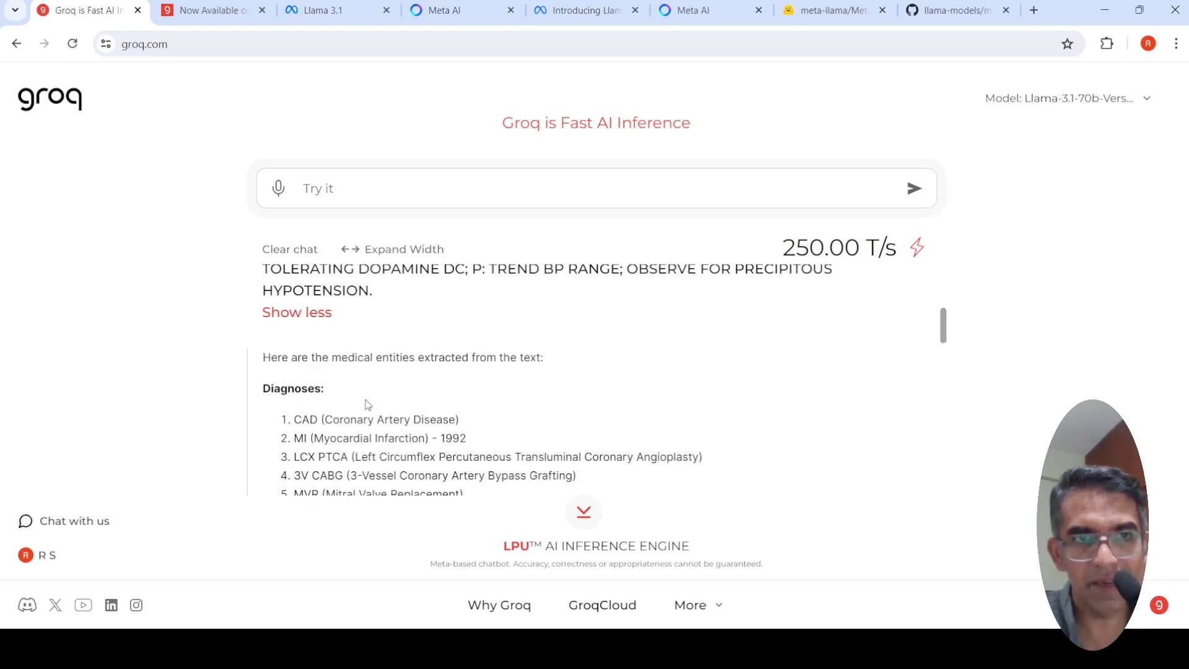
pyautogui.scroll(-4, 367, 404)
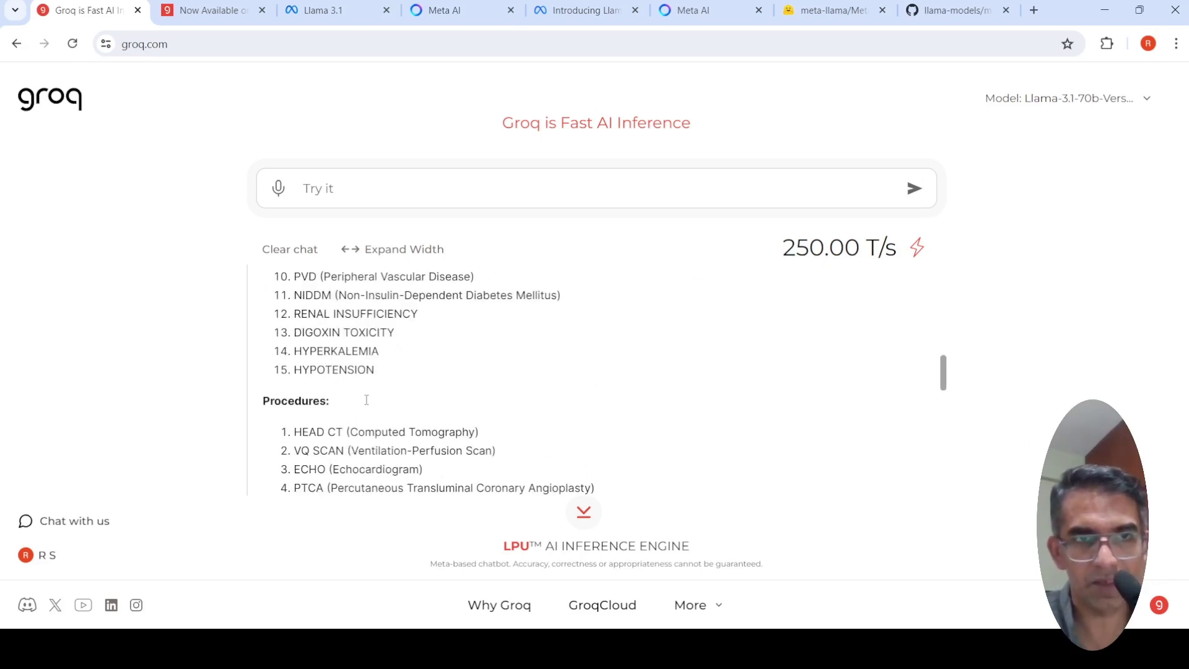
pyautogui.scroll(-1, 451, 428)
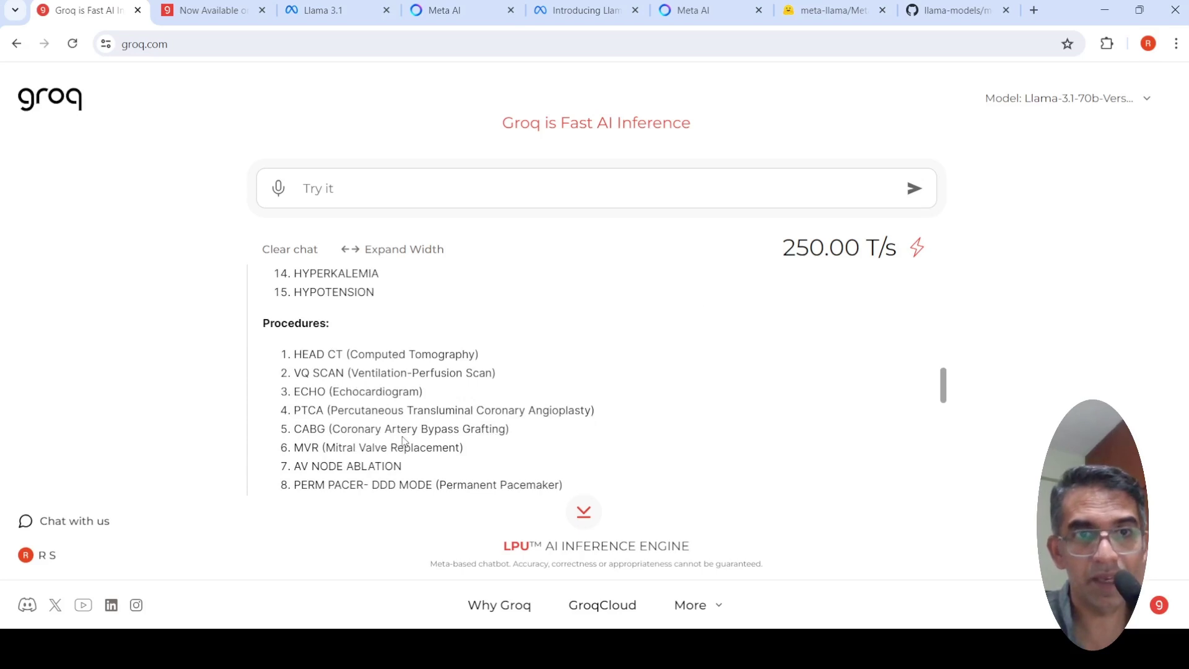
pyautogui.scroll(-2, 405, 443)
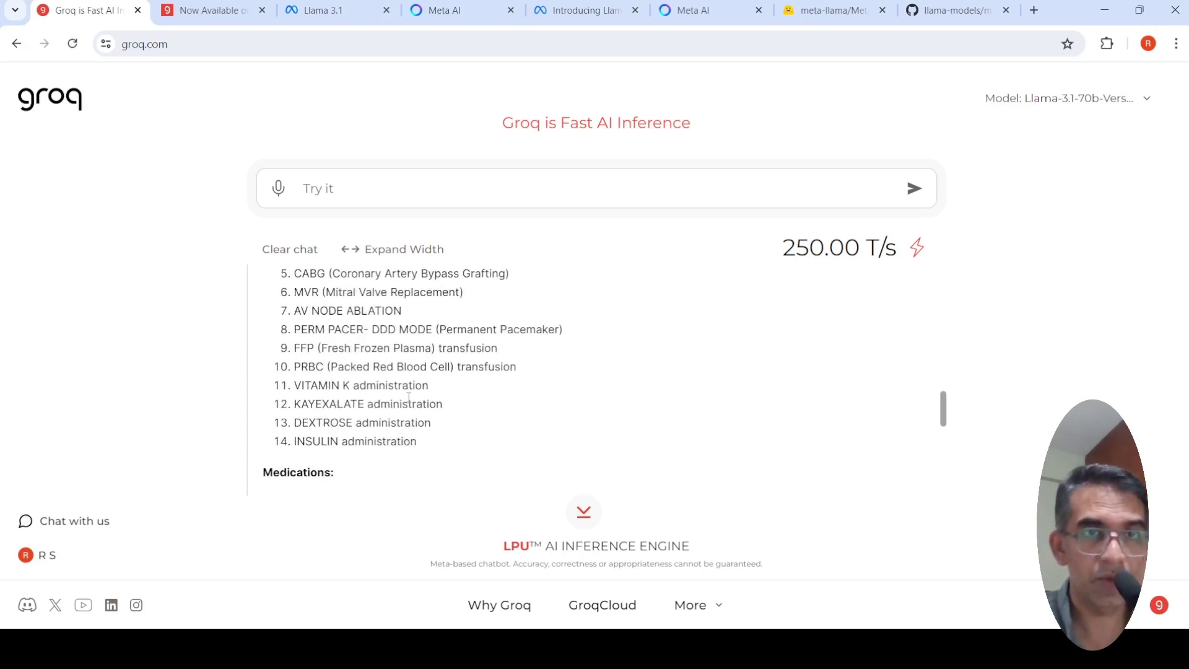
pyautogui.scroll(-2, 409, 398)
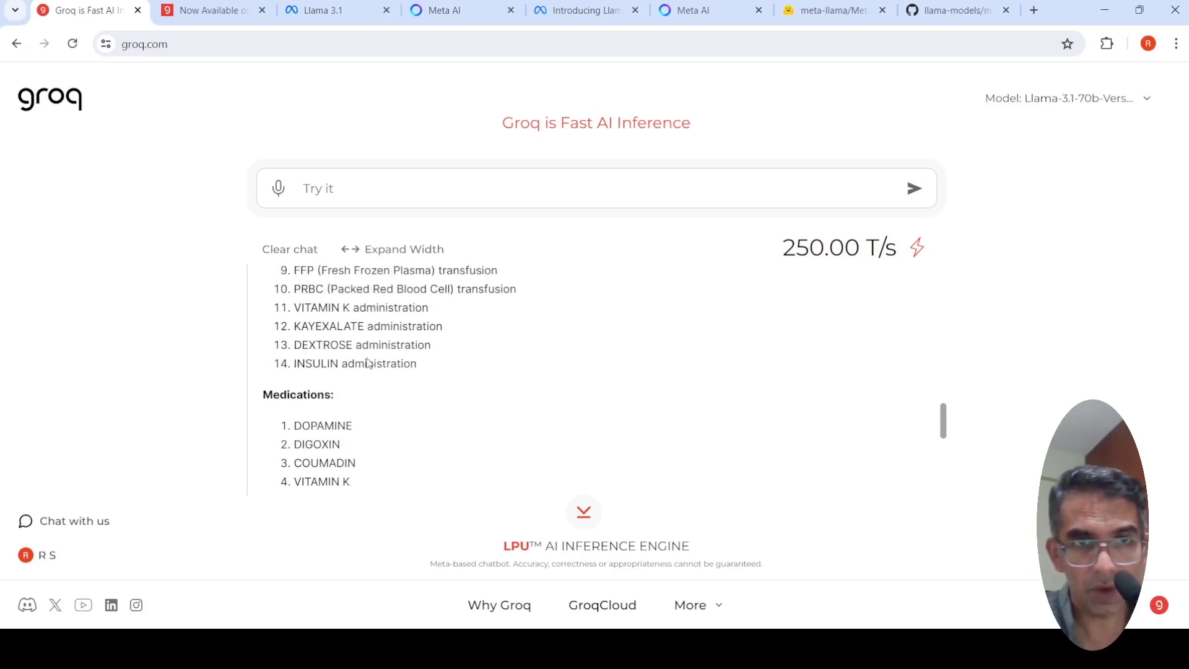
pyautogui.scroll(1, 371, 363)
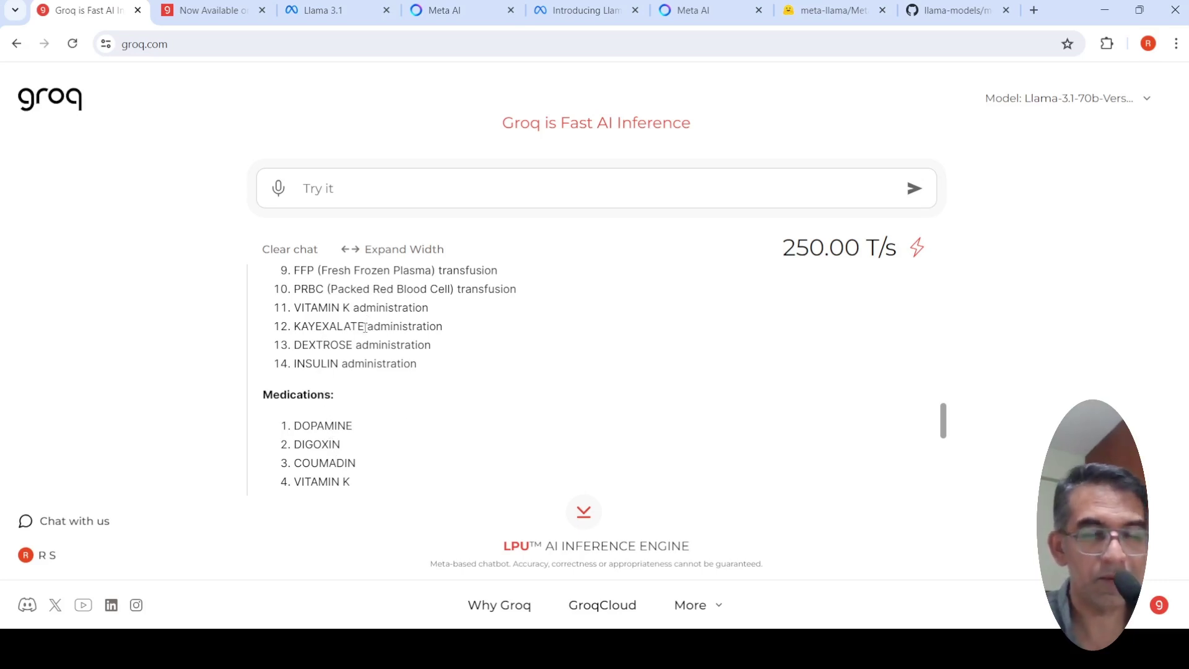
pyautogui.scroll(2, 464, 351)
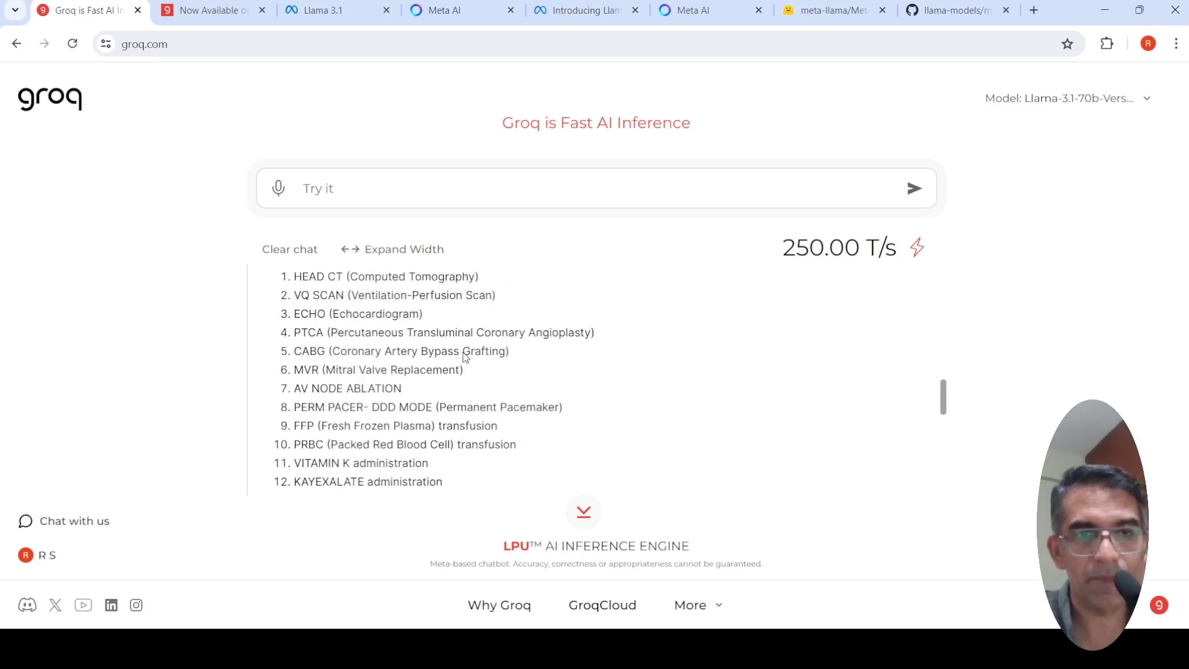
pyautogui.scroll(-2, 464, 352)
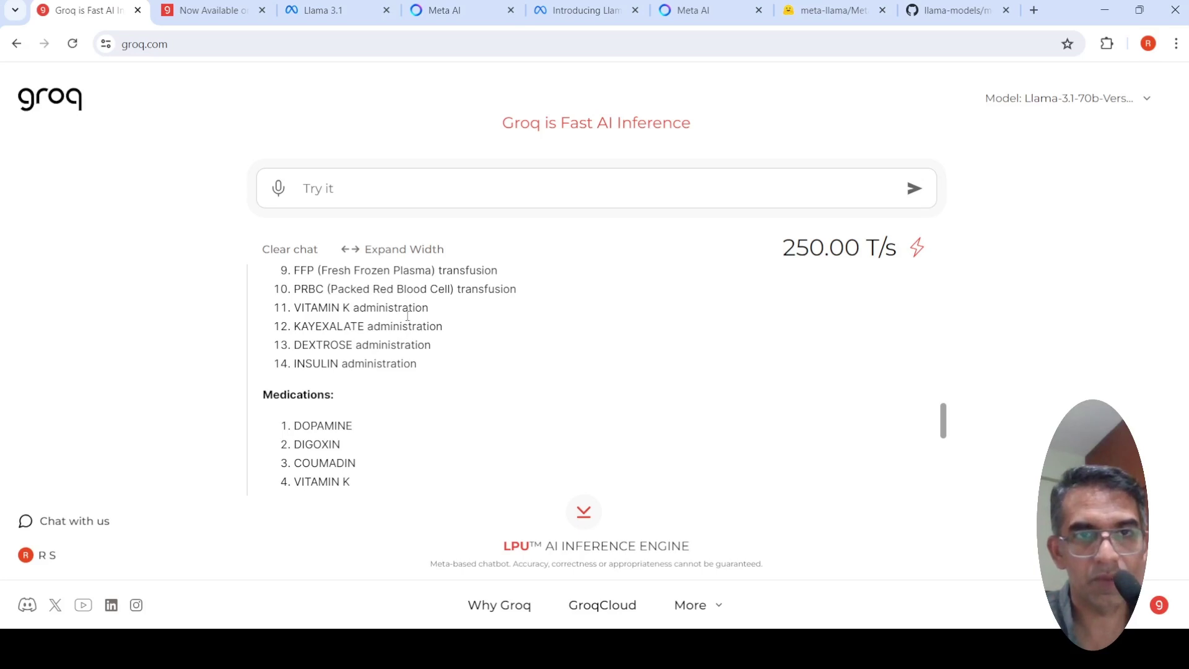
pyautogui.scroll(-2, 467, 364)
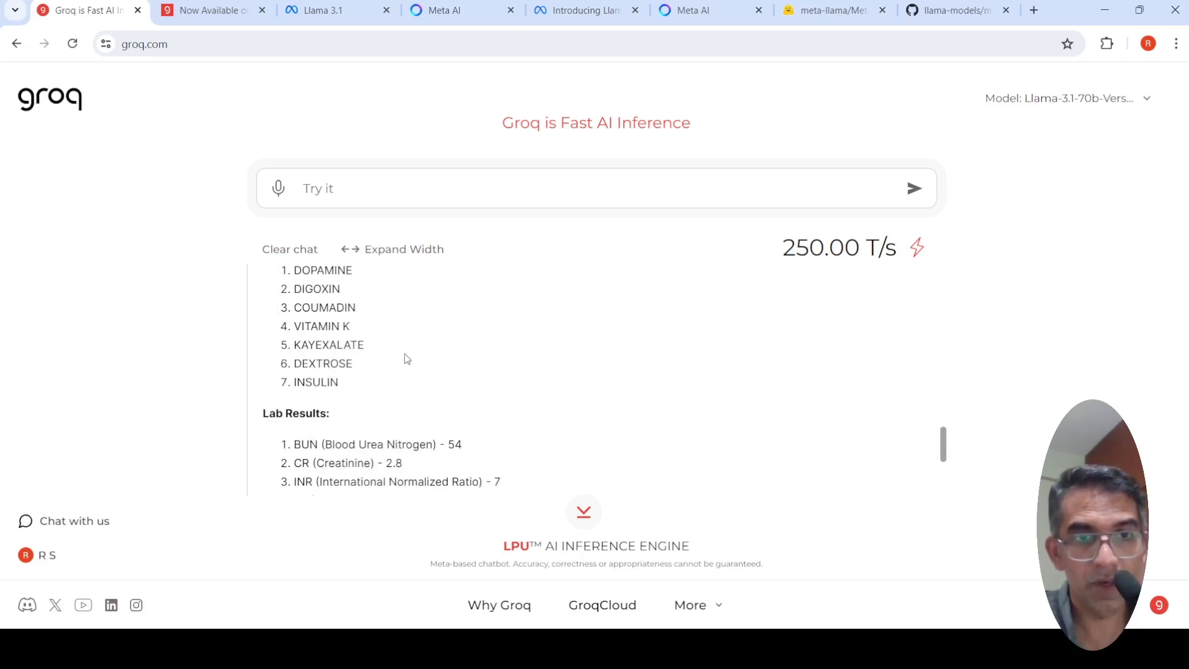
pyautogui.scroll(-2, 409, 363)
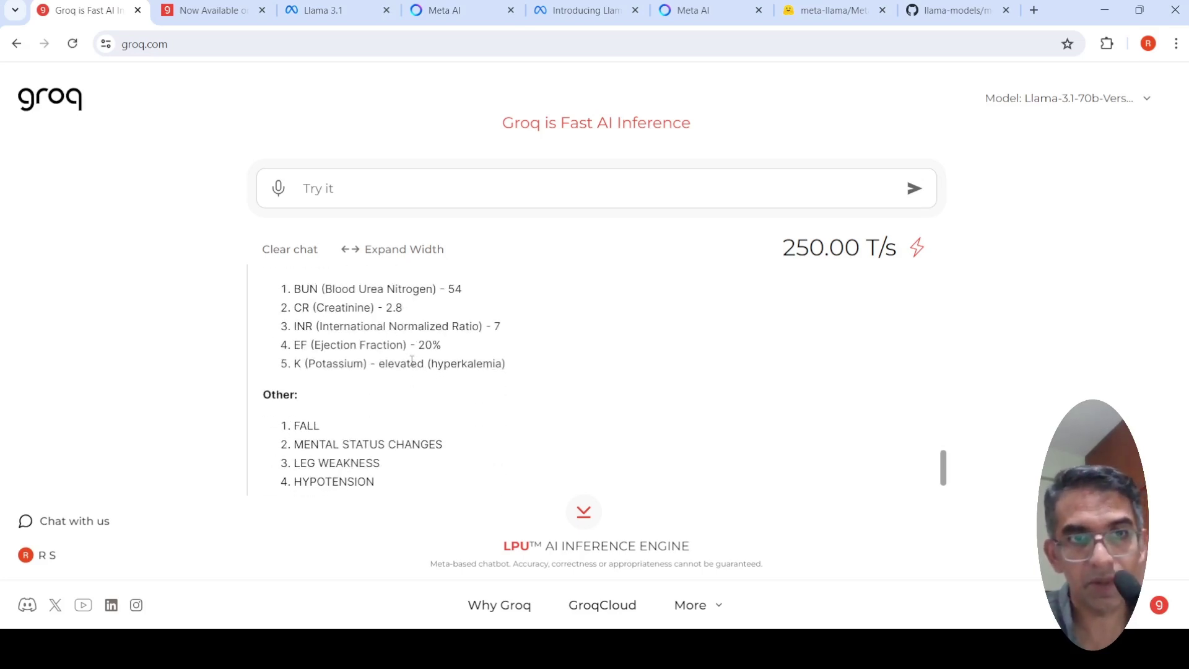
pyautogui.scroll(-1, 412, 362)
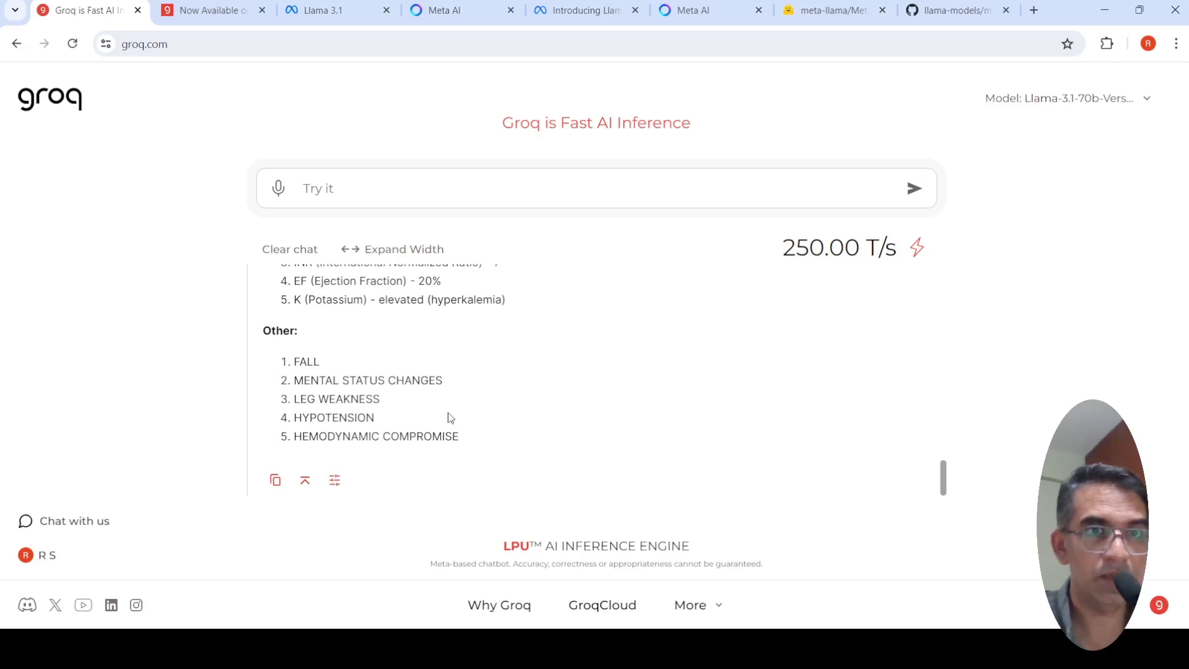
pyautogui.scroll(15, 596, 390)
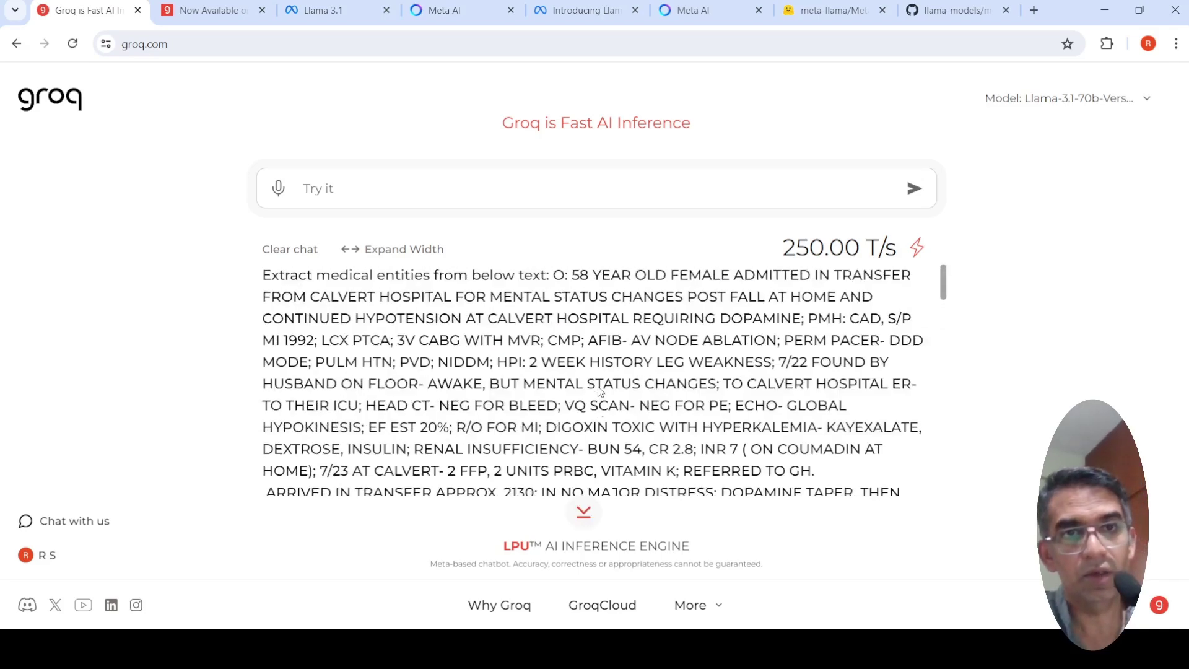
pyautogui.scroll(-1, 599, 387)
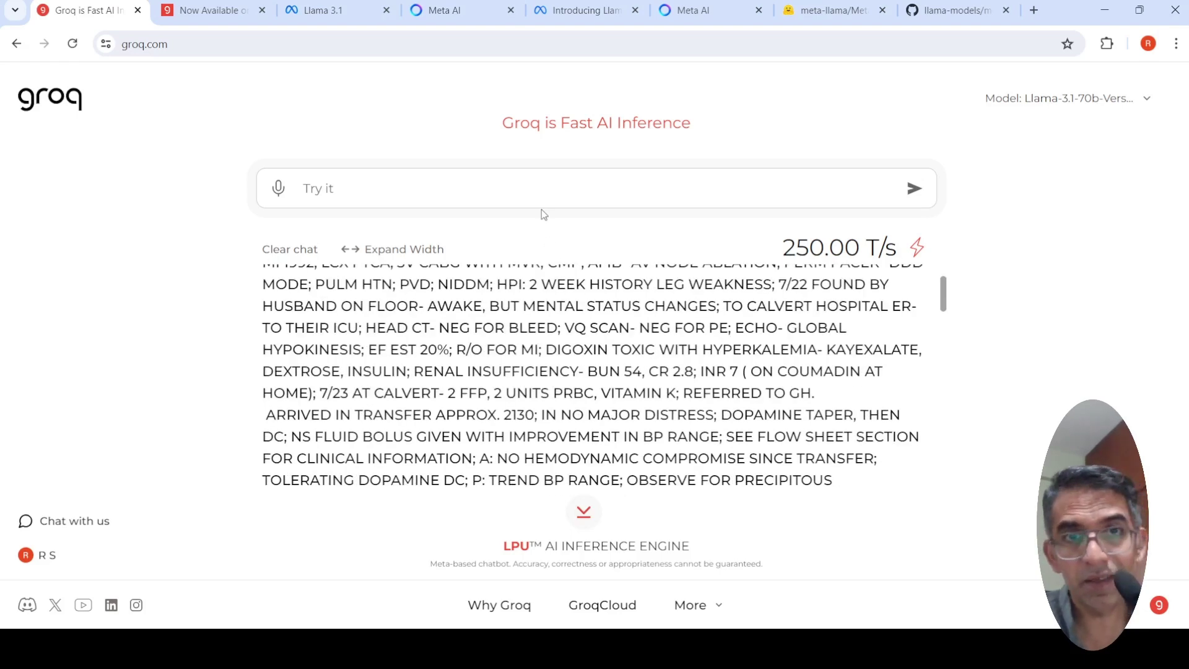
pyautogui.click(1105, 109)
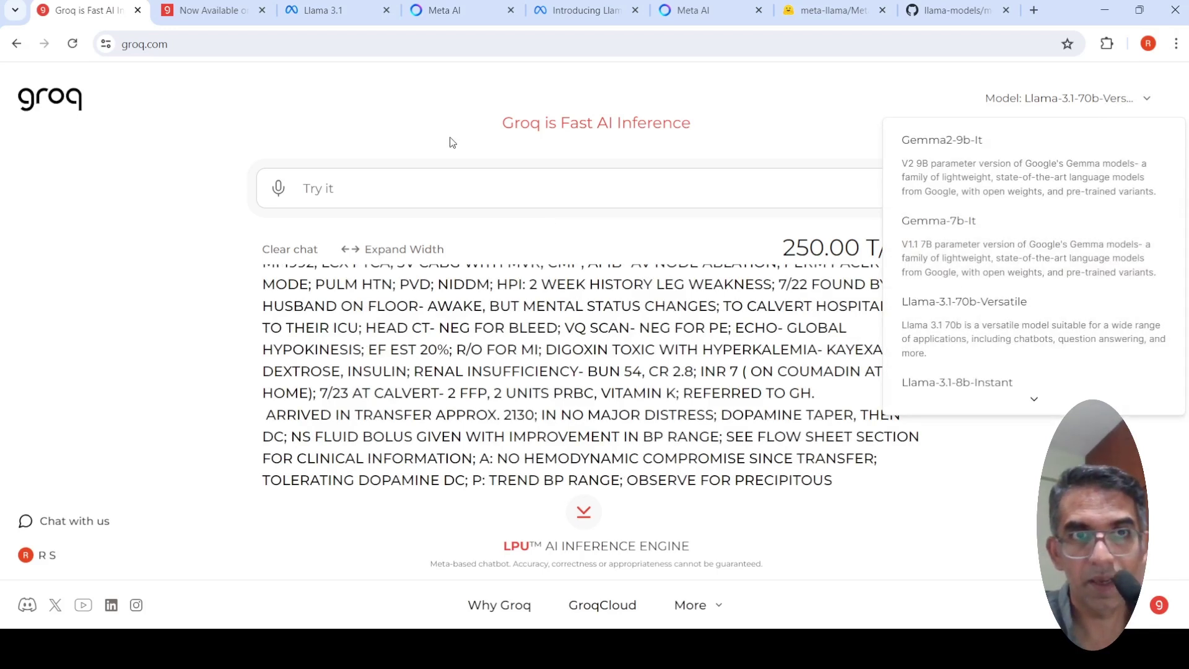
pyautogui.click(446, 197)
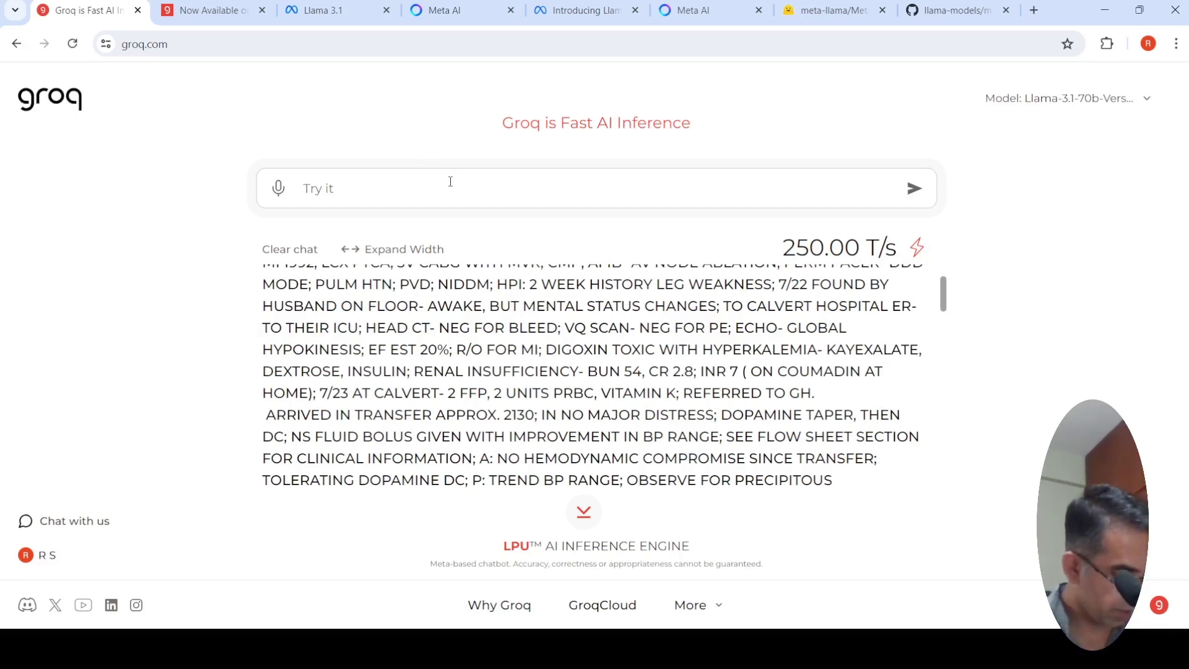
# - Ask the model why Meta's CEO is releasing 'Llama 3.1 as open weights model', fixing typos
pyautogui.write('Why is')
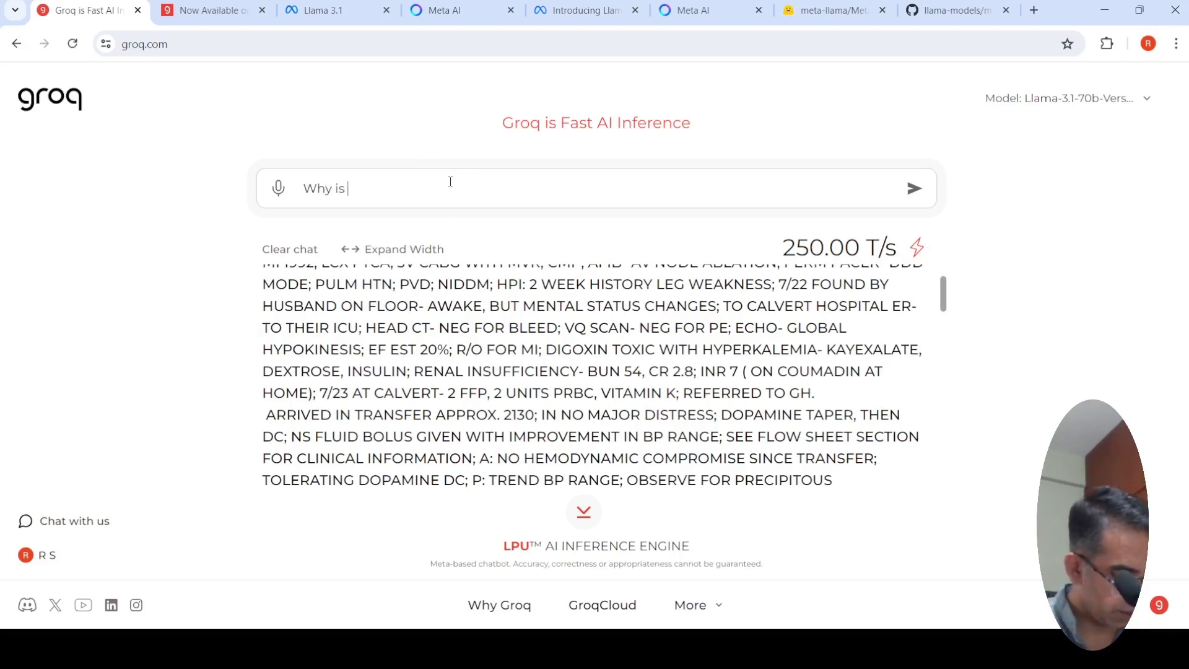
pyautogui.write(' Ma')
pyautogui.write('ke')
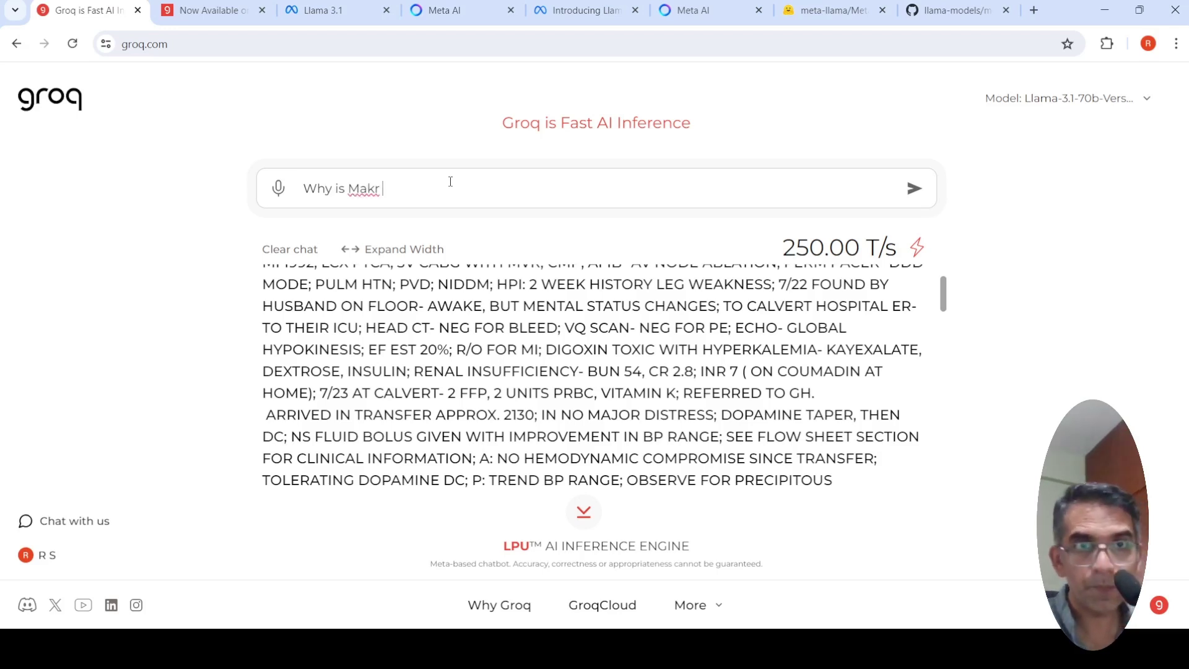
pyautogui.press('BackSpace')
pyautogui.press('BackSpace')
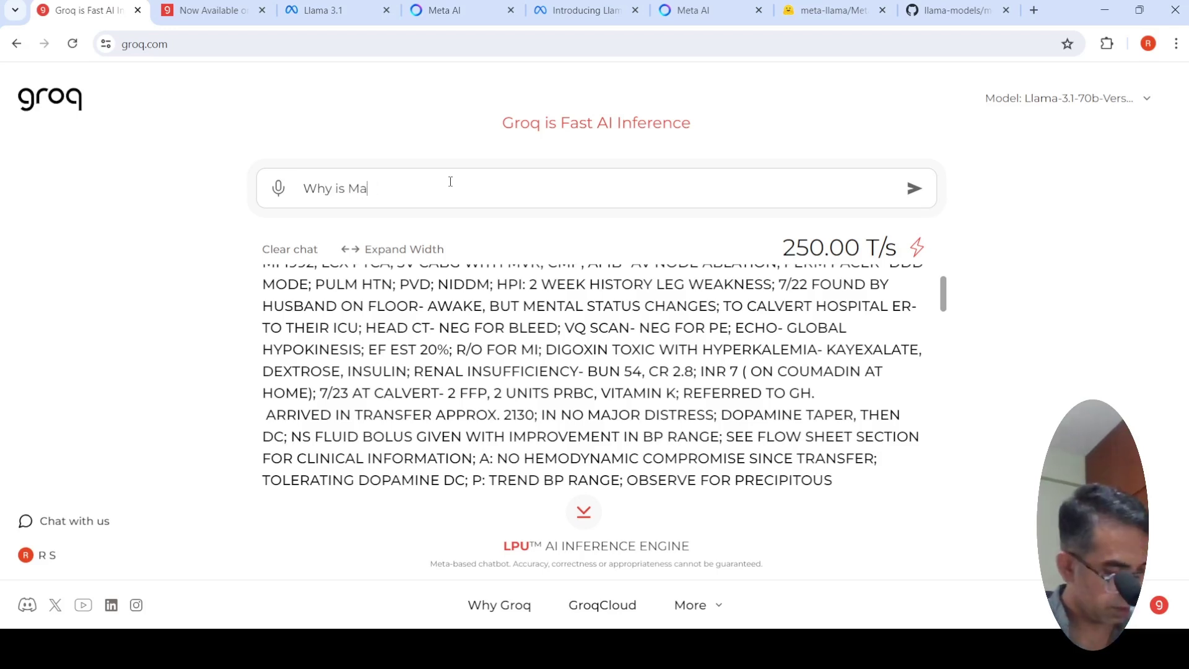
pyautogui.write('rk Zuk')
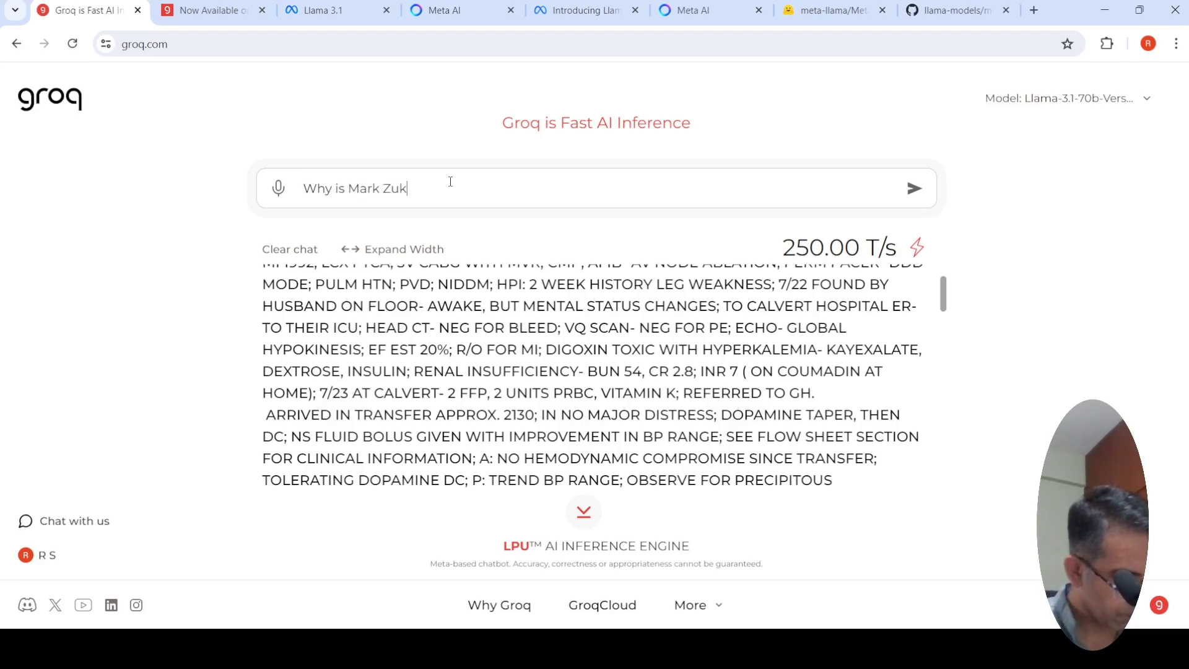
pyautogui.write('erberg')
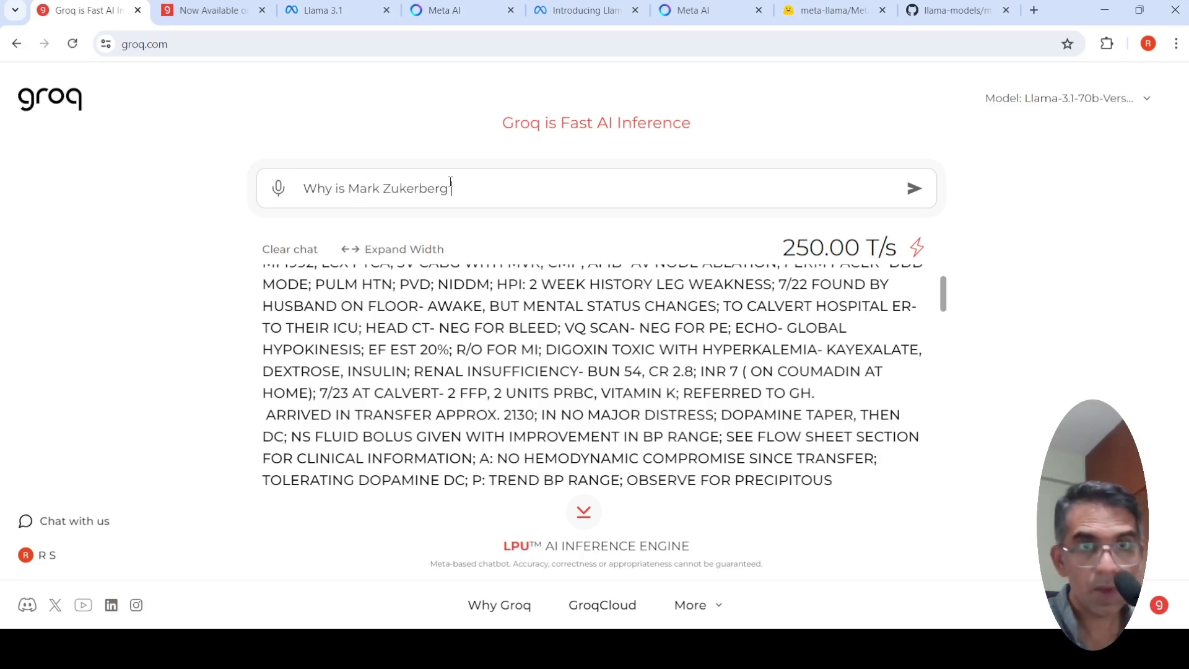
pyautogui.doubleClick(448, 186)
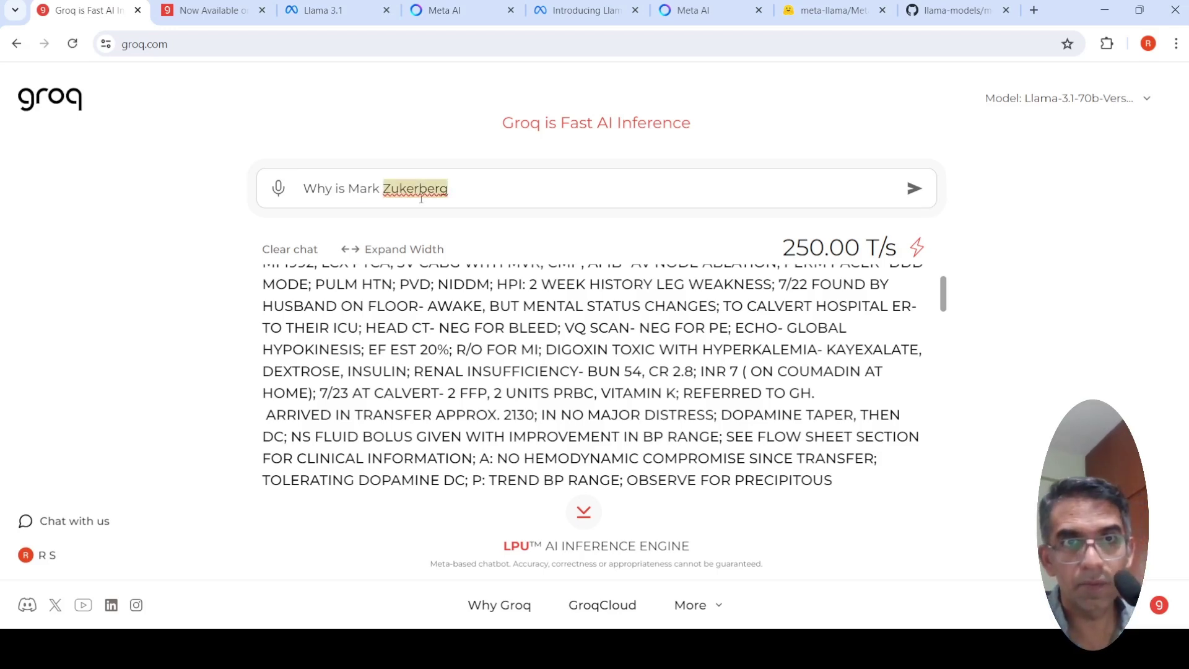
pyautogui.click(470, 222)
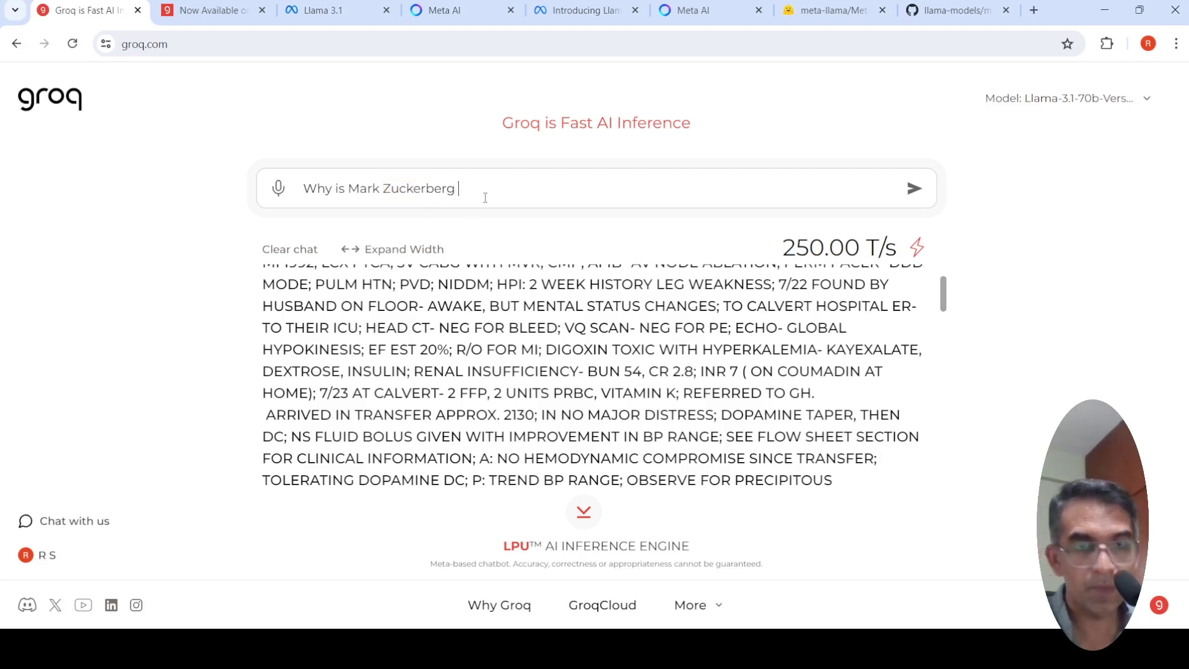
pyautogui.write('rleasei')
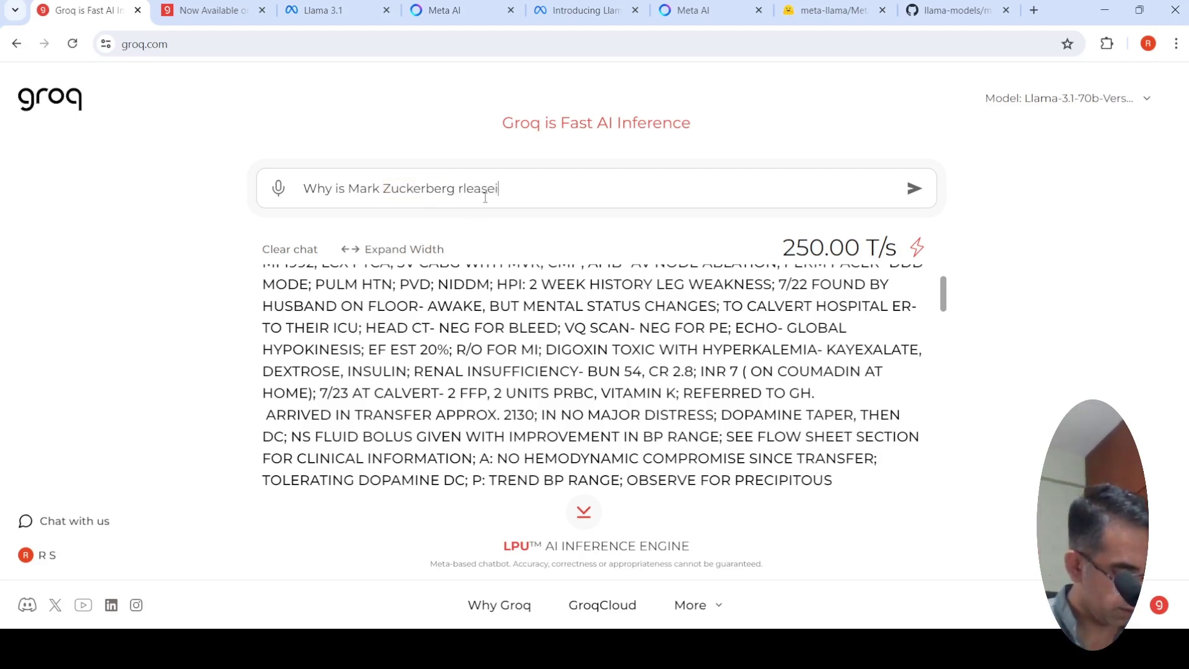
pyautogui.write('ng')
pyautogui.press('BackSpace')
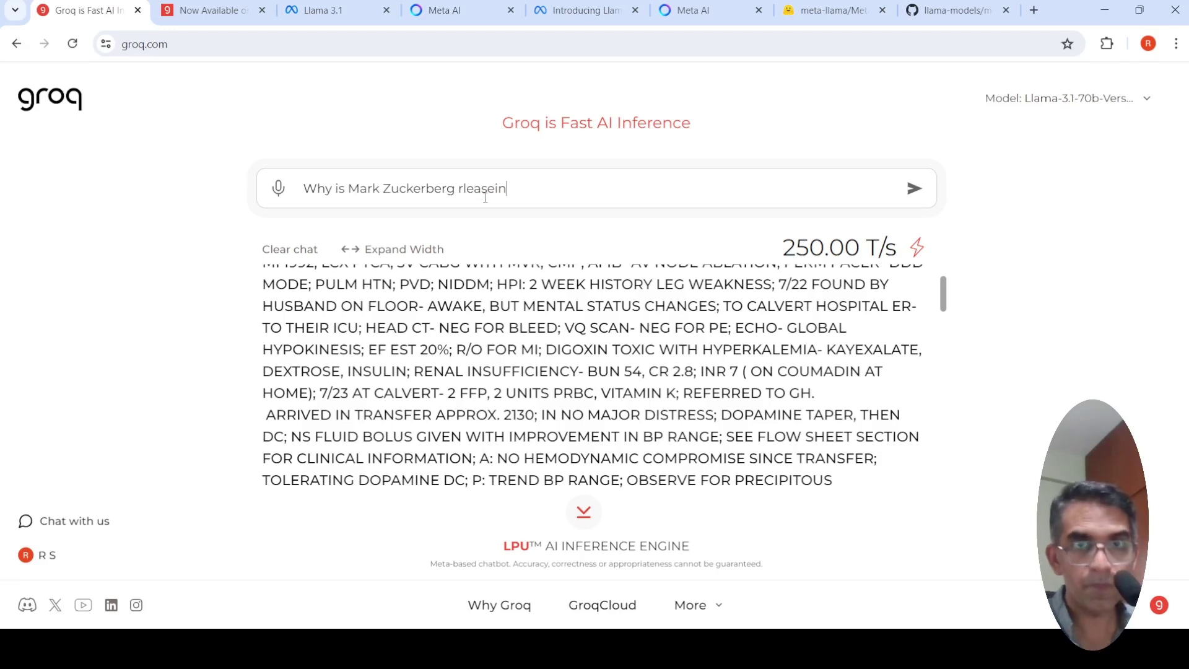
pyautogui.press('BackSpace')
pyautogui.press('BackSpace')
pyautogui.press('BackSpace')
pyautogui.press('BackSpace')
pyautogui.press('BackSpace')
pyautogui.press('BackSpace')
pyautogui.press('BackSpace')
pyautogui.write('el')
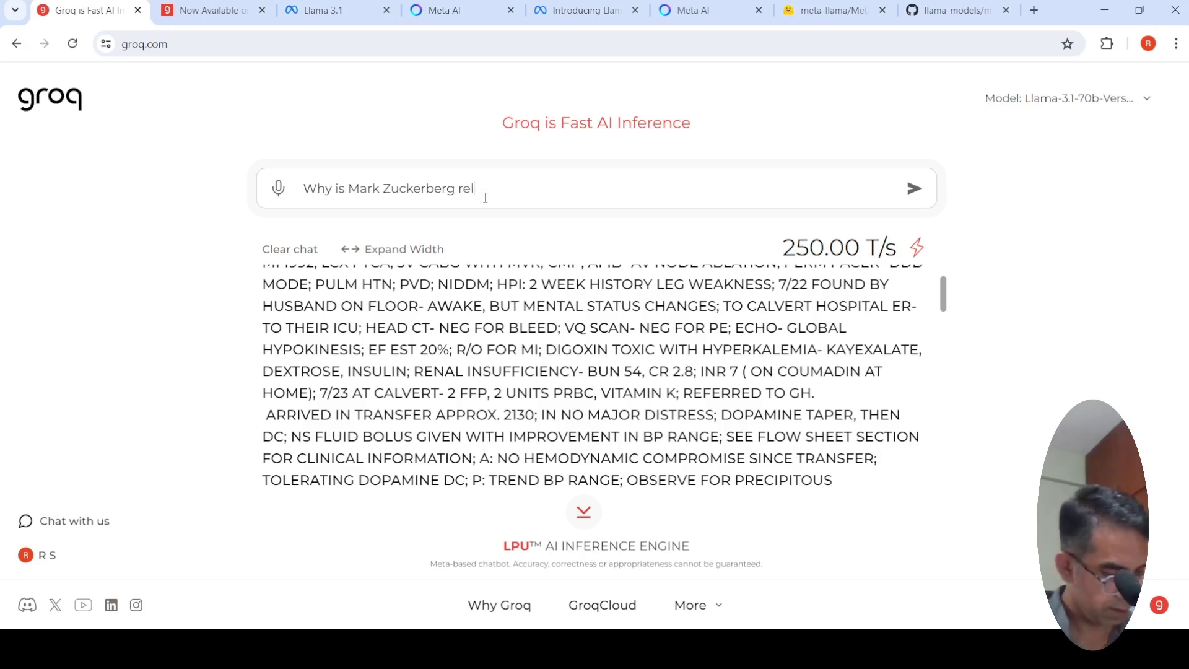
pyautogui.write('easing')
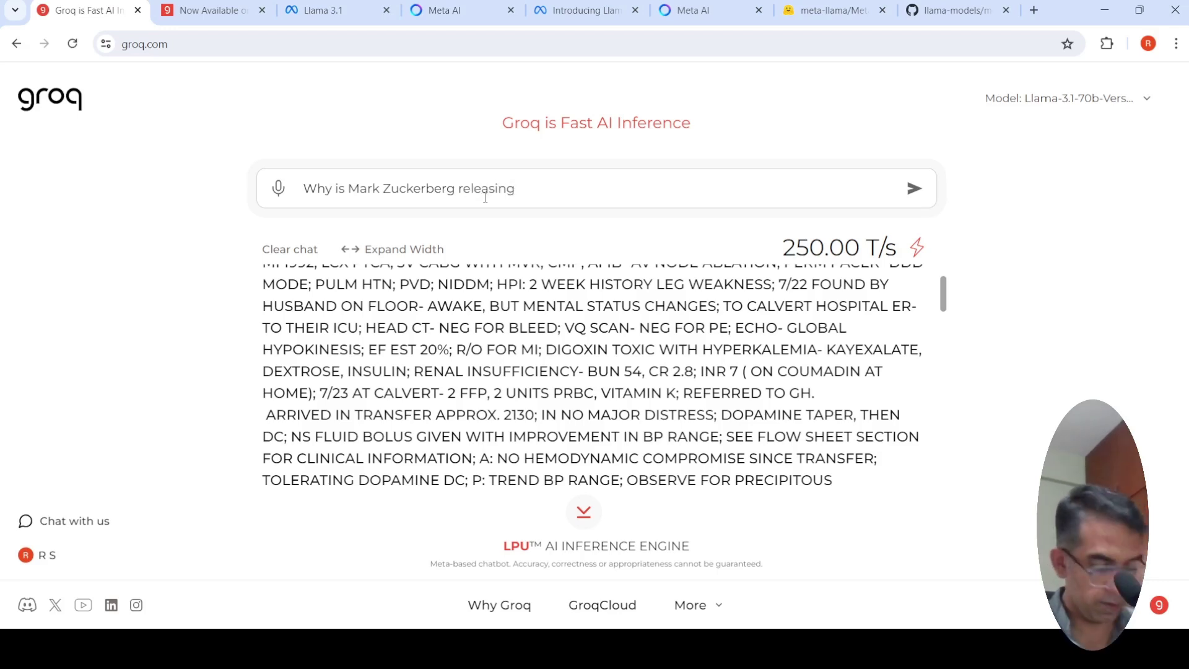
pyautogui.write(' M')
pyautogui.press('BackSpace')
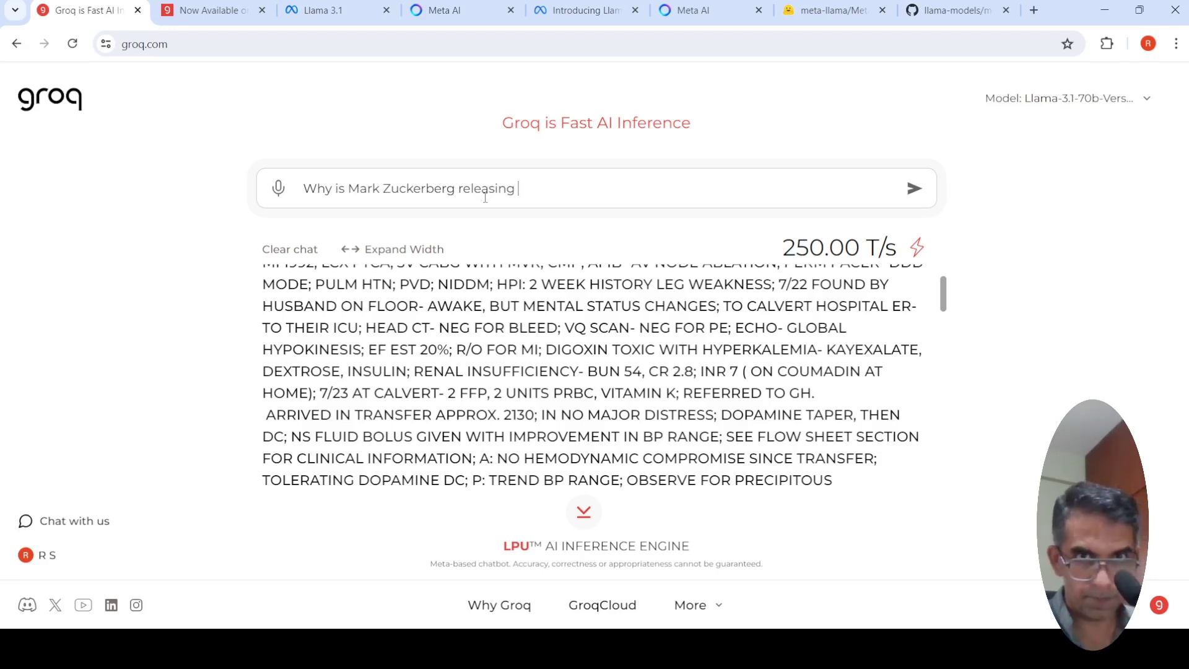
pyautogui.write('Llama 3')
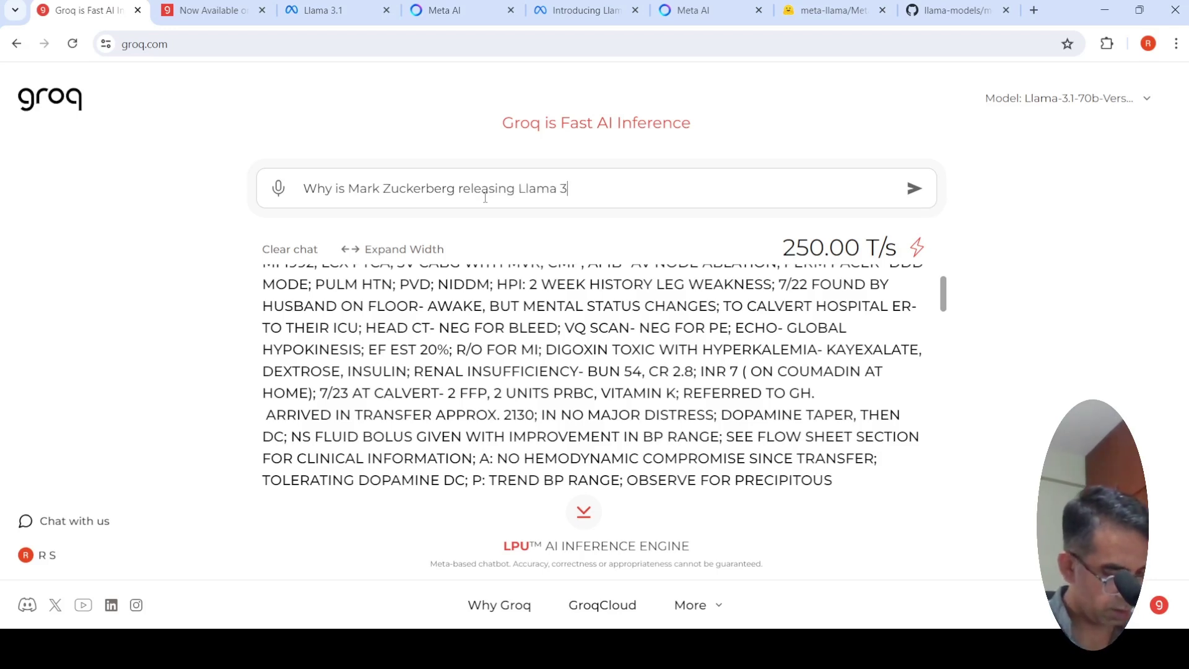
pyautogui.write('.1 as op')
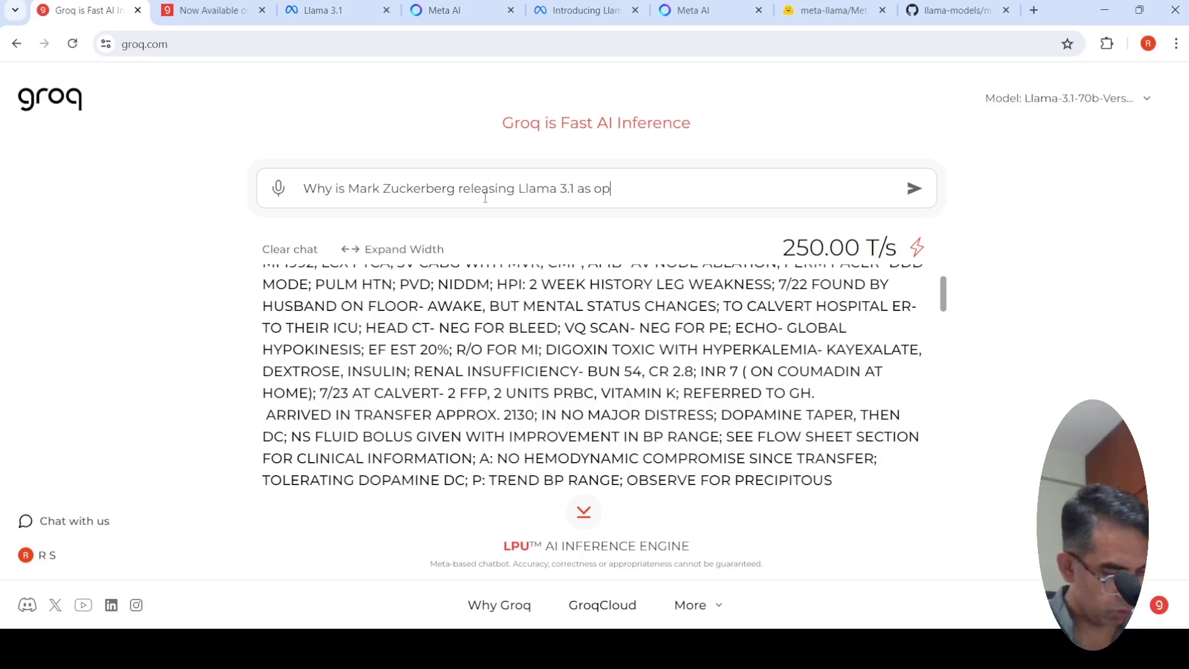
pyautogui.write('en weigh')
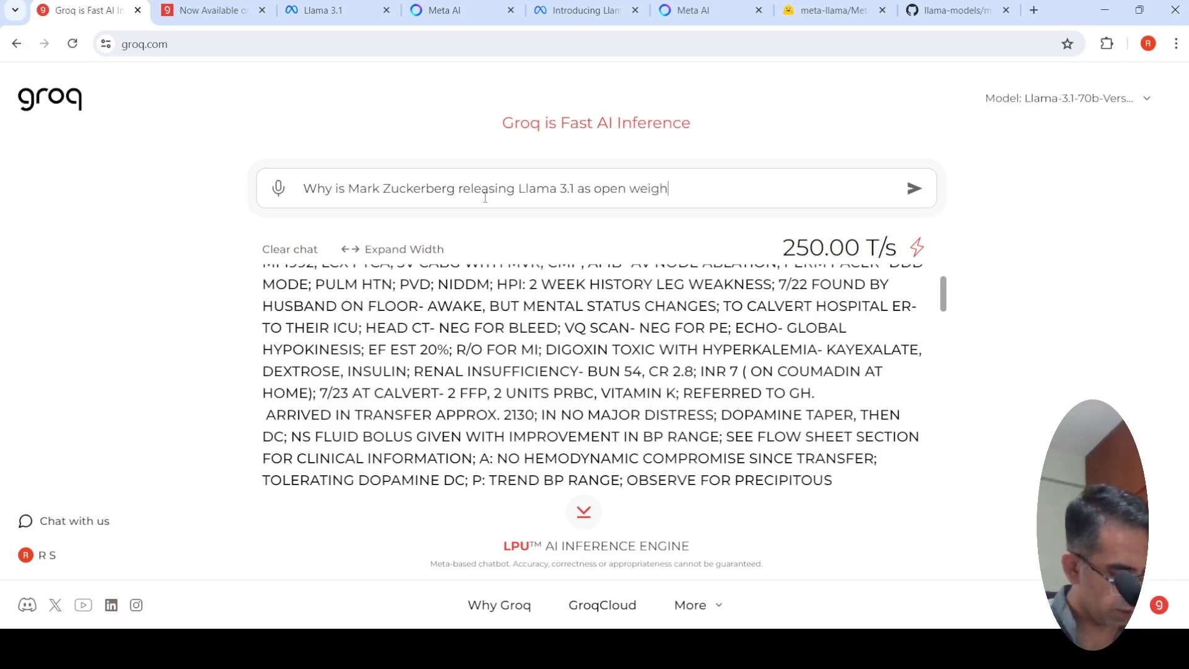
pyautogui.write('ts model')
pyautogui.press('Return')
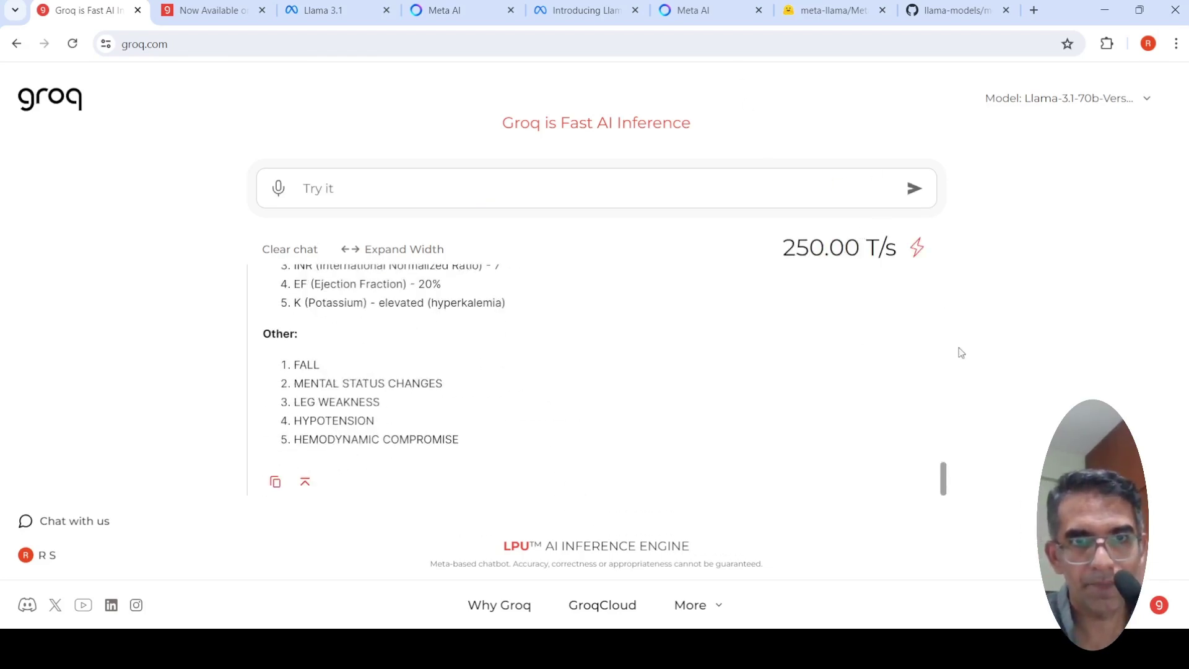
# - Scroll up to read the reply saying no Llama 3.1 open-weights information was found
pyautogui.scroll(5, 919, 379)
pyautogui.scroll(10, 919, 379)
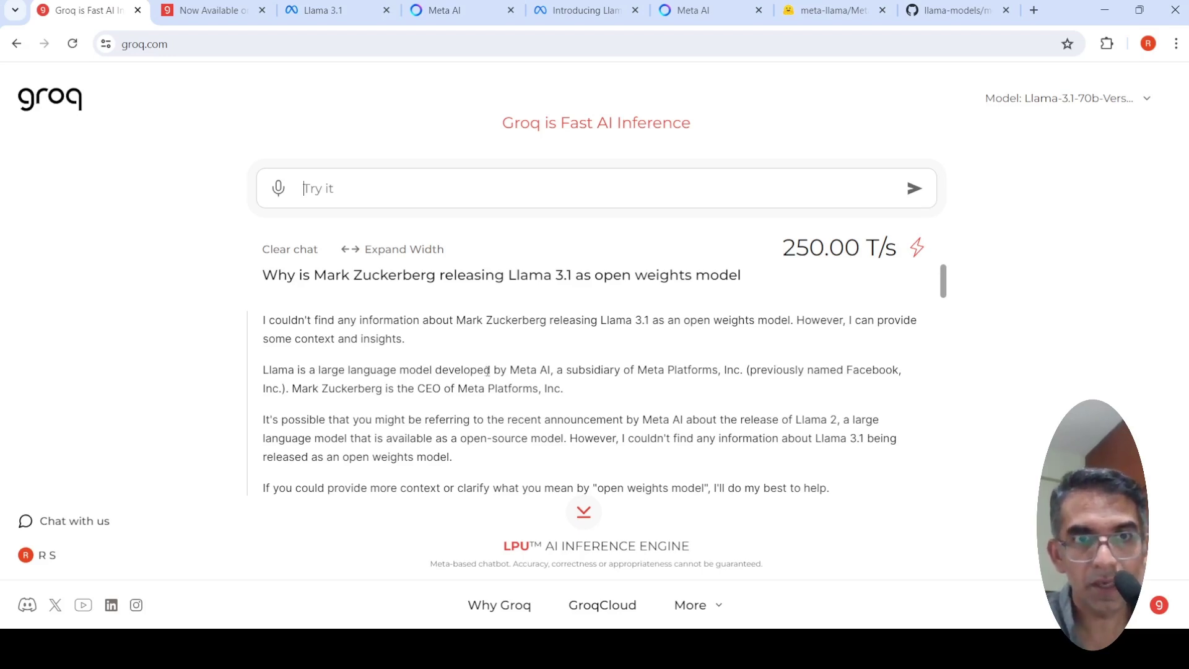
pyautogui.scroll(-1, 488, 370)
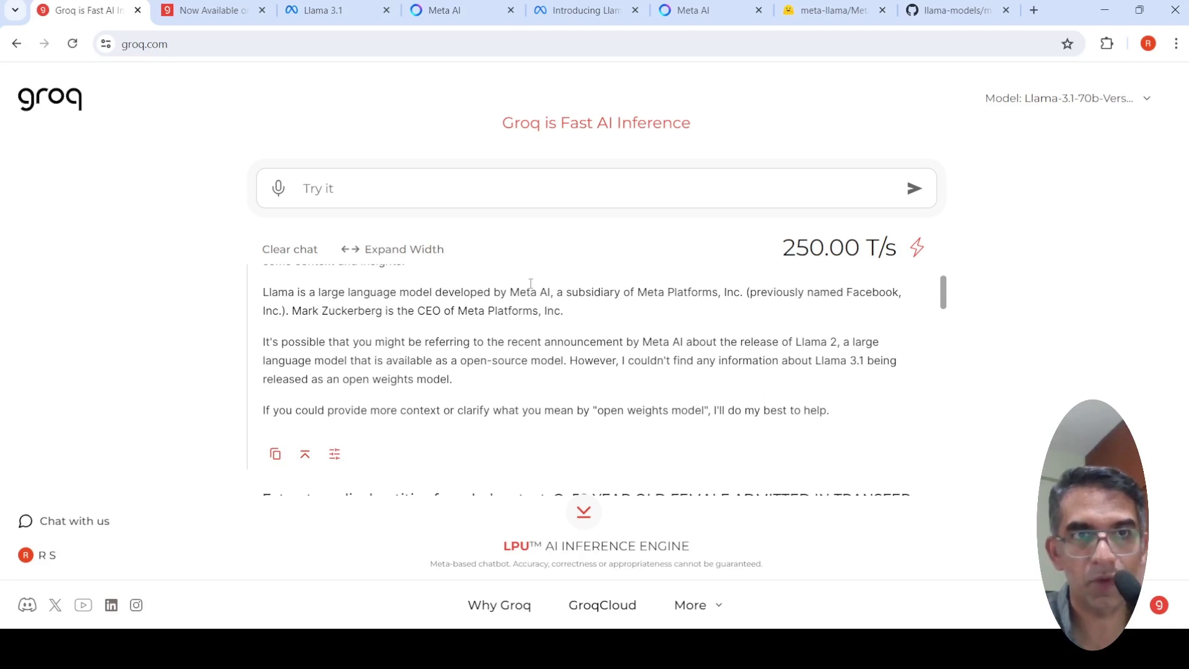
pyautogui.scroll(1, 537, 332)
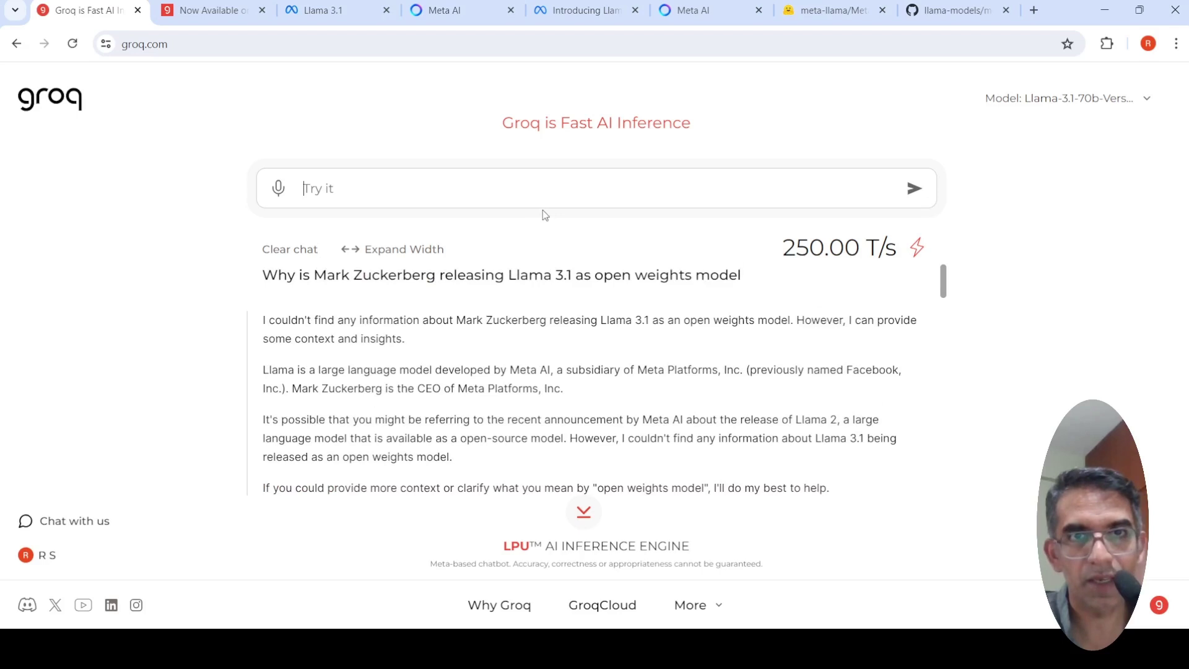
# - Resubmit the copied question with '3.1' replaced by 'family'
pyautogui.moveTo(269, 273); pyautogui.dragTo(745, 273)
pyautogui.hotkey('ctrl', 'c')
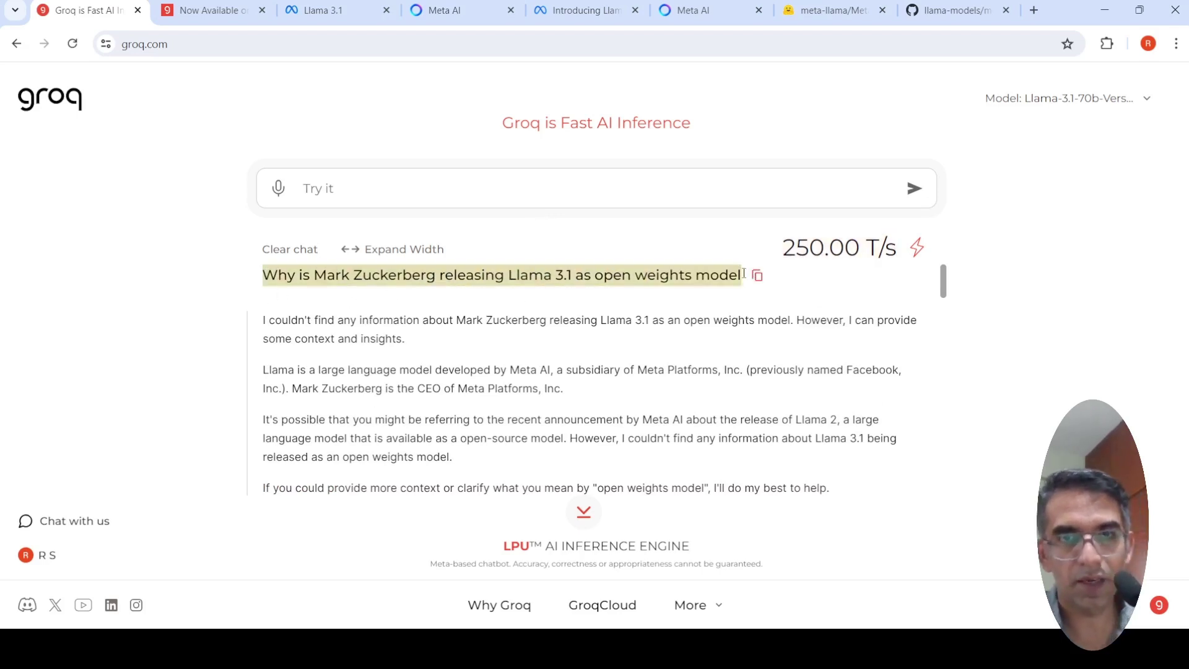
pyautogui.click(592, 194)
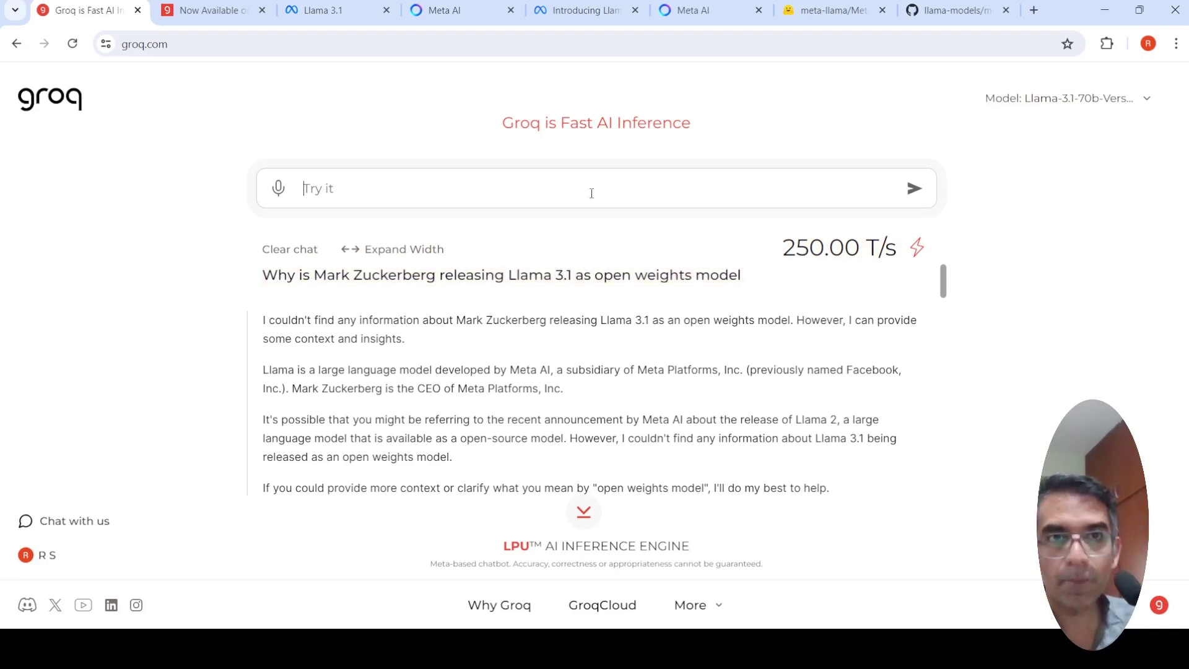
pyautogui.hotkey('ctrl', 'v')
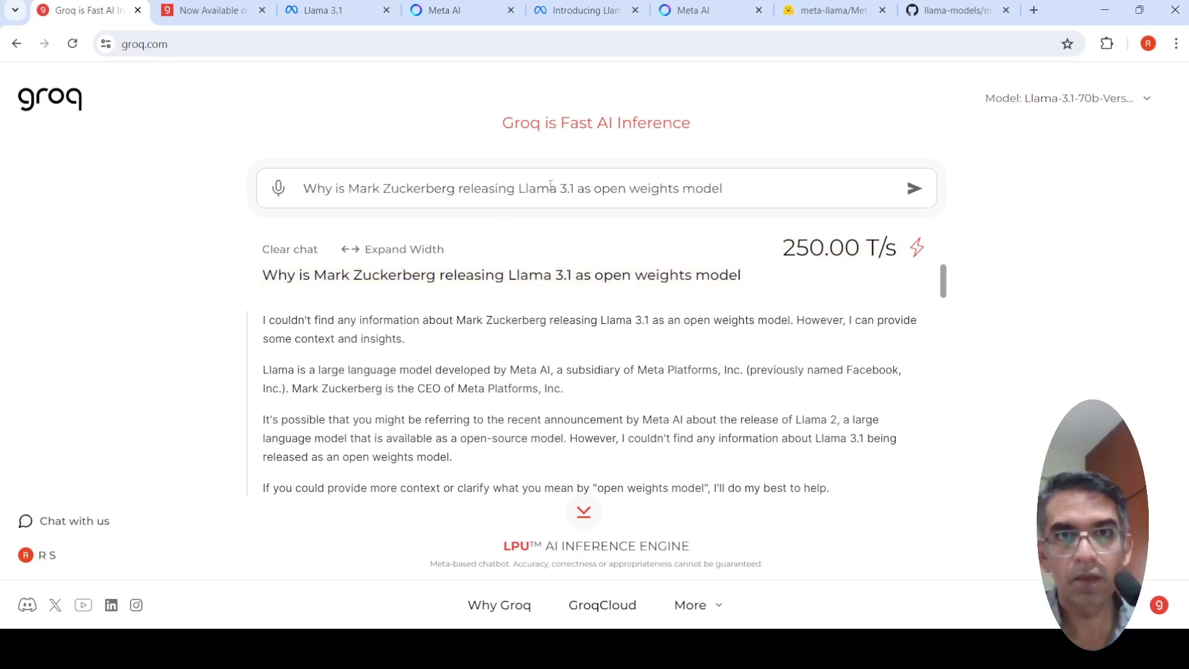
pyautogui.moveTo(559, 187); pyautogui.dragTo(576, 185)
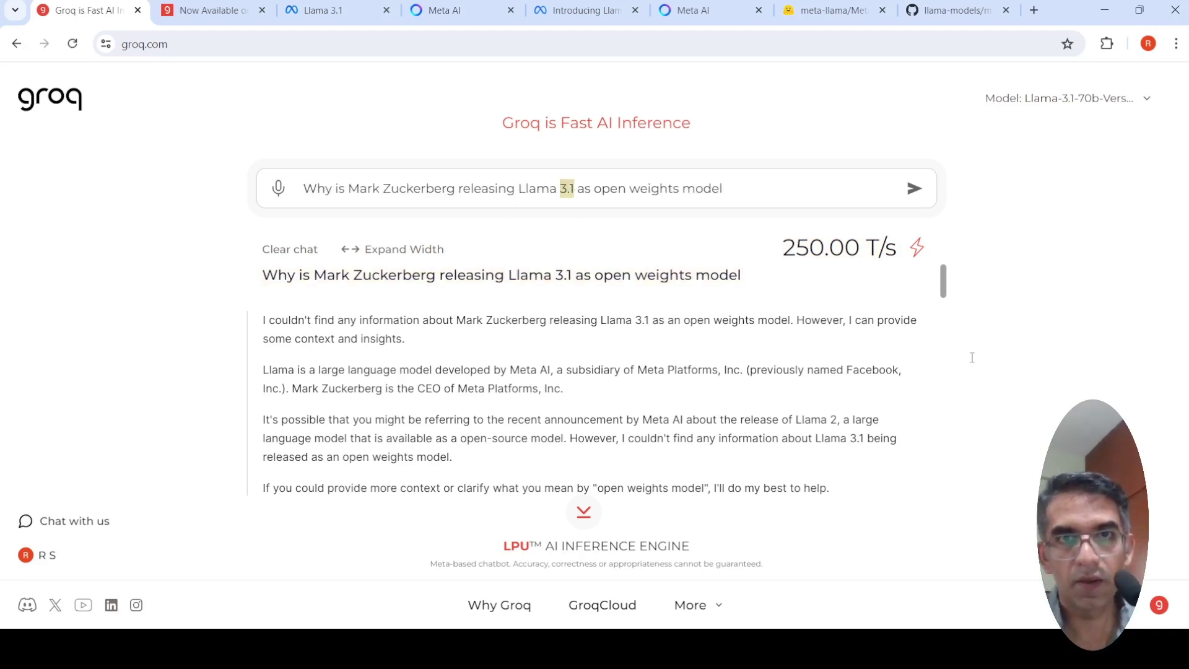
pyautogui.write('family')
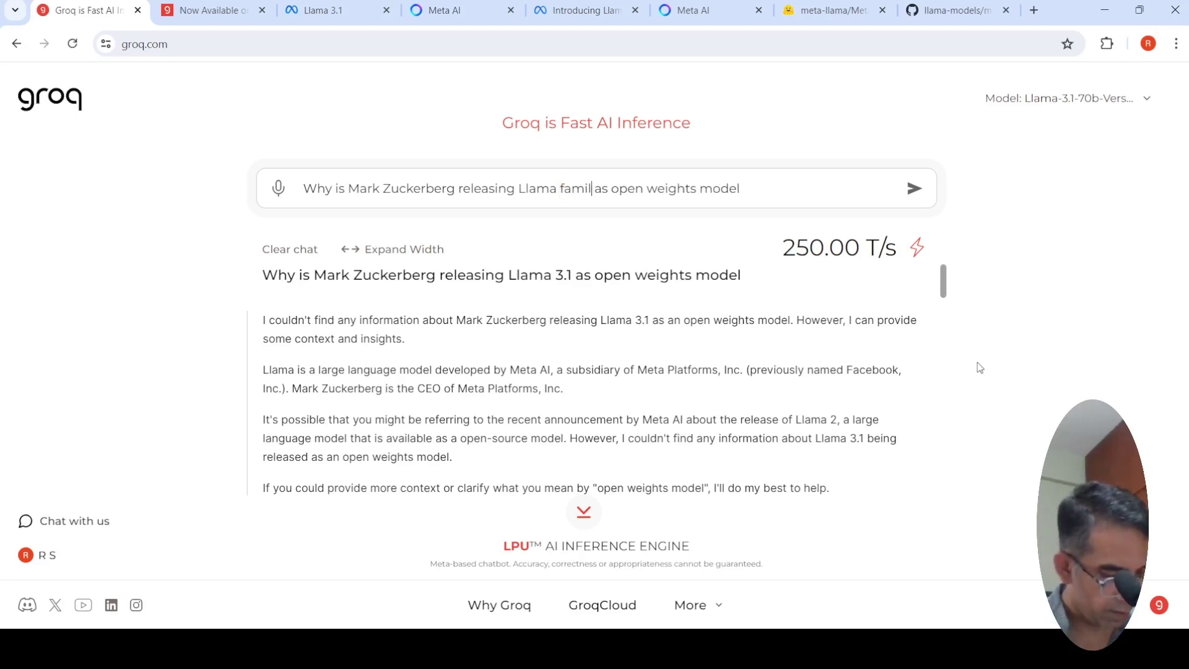
pyautogui.press('Return')
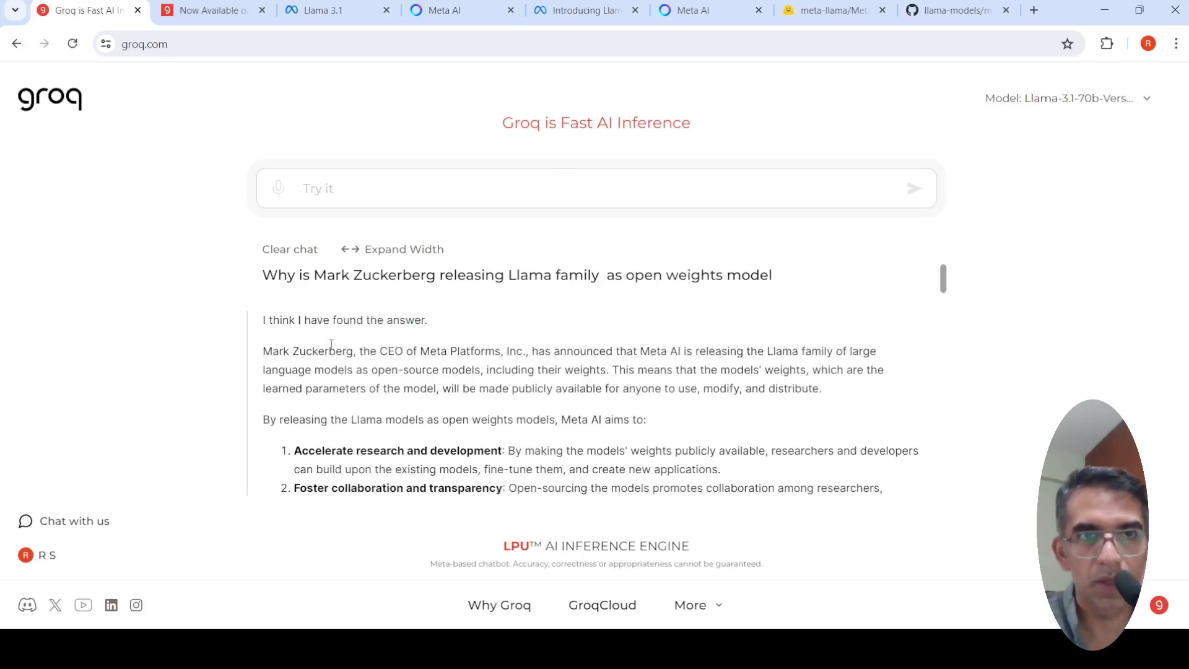
# - Scroll through the answer on accelerating research, fostering collaboration and driving innovation
pyautogui.scroll(-1, 511, 308)
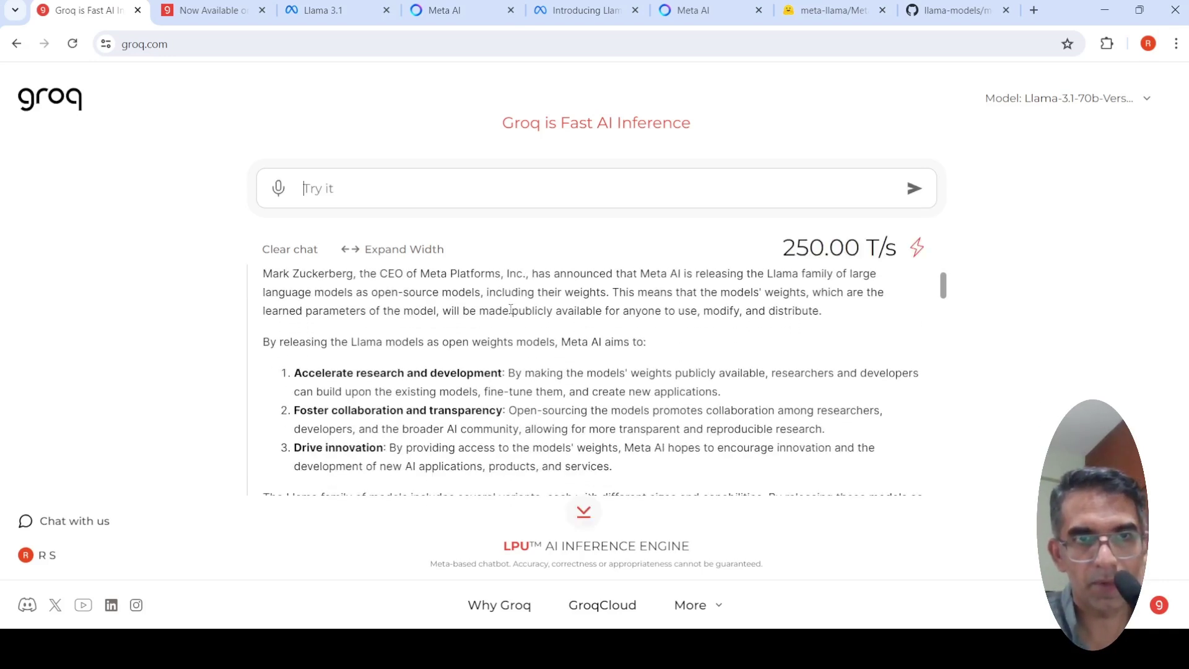
pyautogui.scroll(-1, 515, 368)
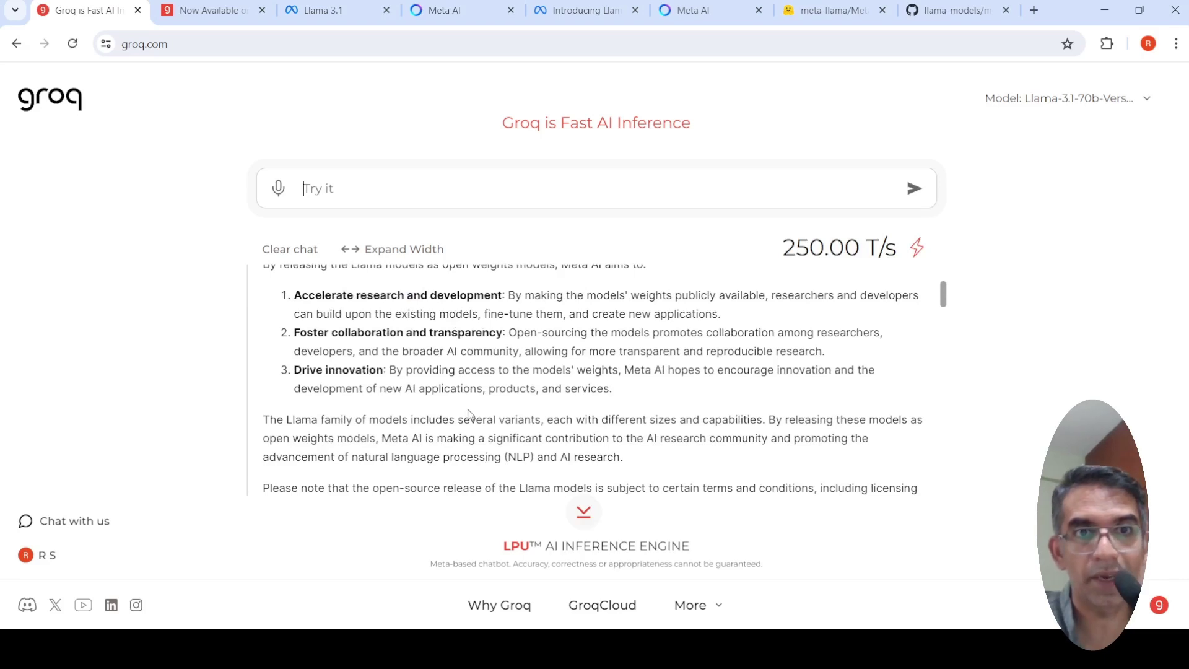
pyautogui.scroll(-1, 469, 413)
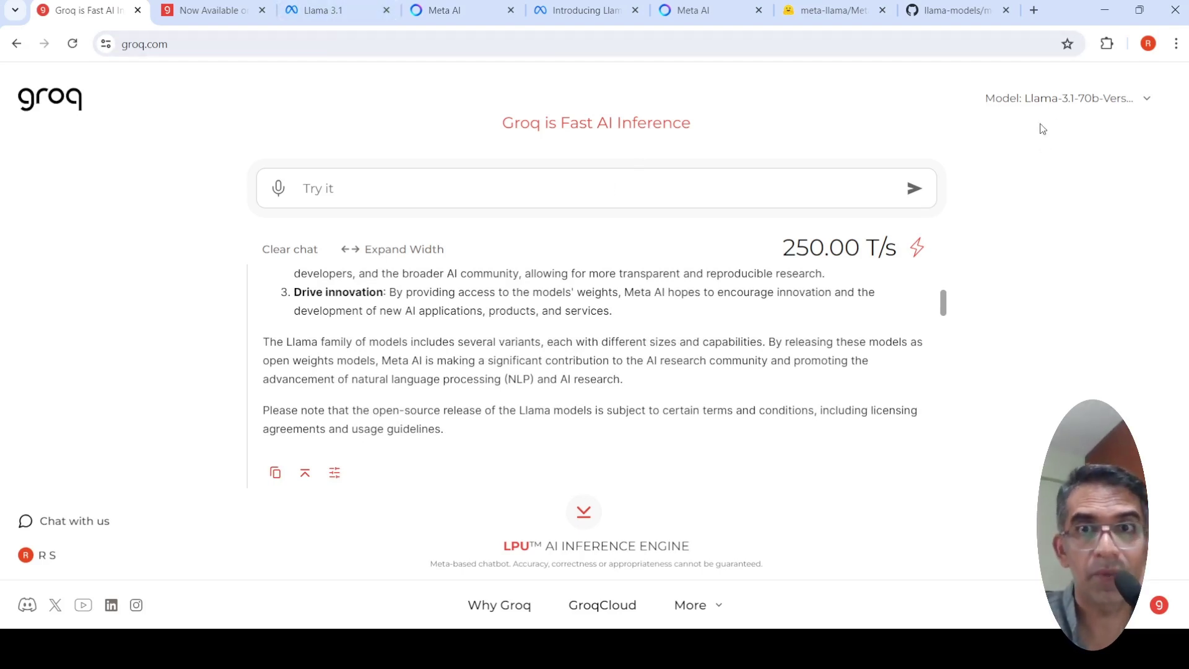
# - Bring up the Meta-Llama-3.1-405B model card and scroll back to its top
pyautogui.click(906, 12)
pyautogui.click(840, 18)
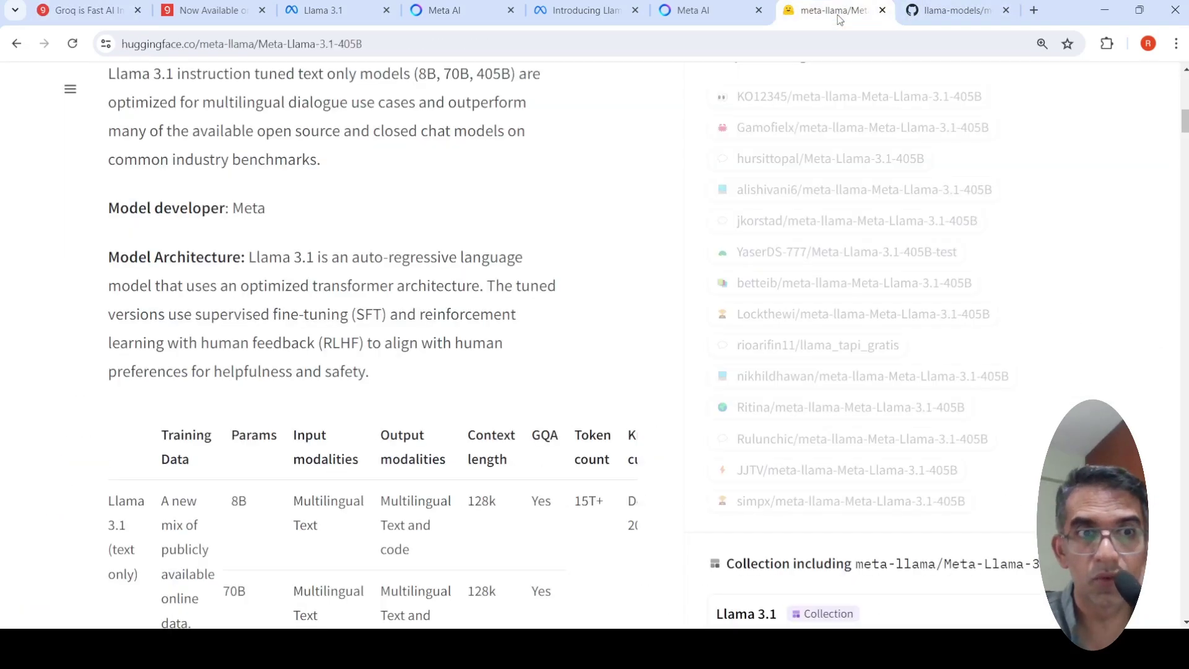
pyautogui.scroll(8, 490, 287)
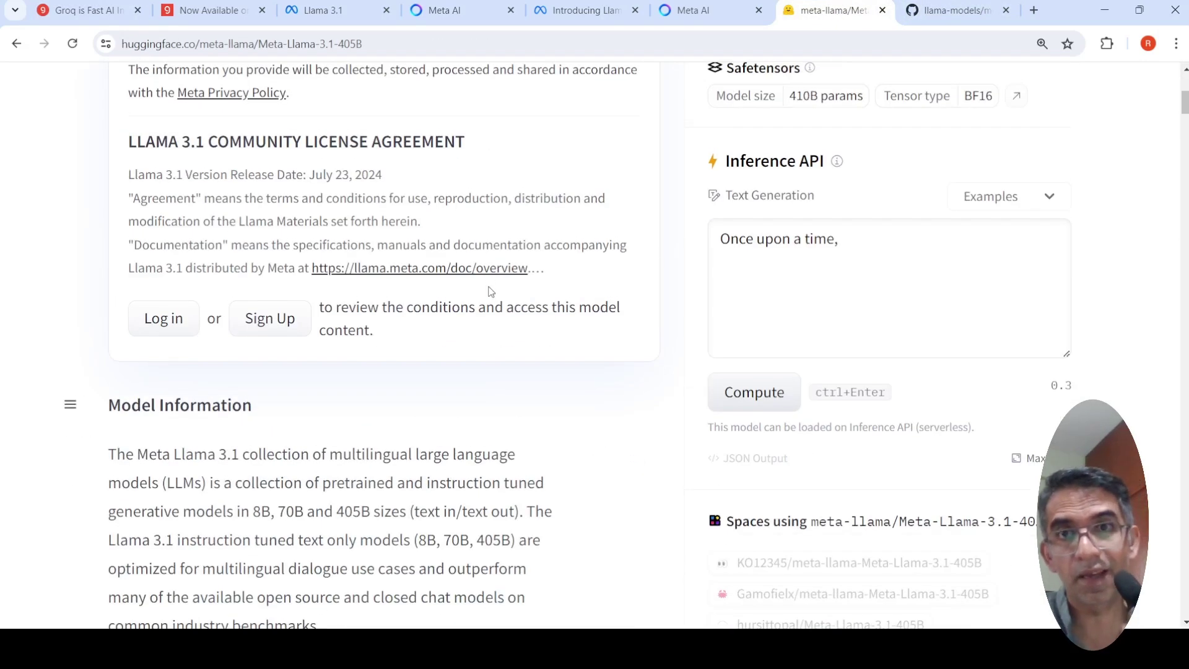
pyautogui.scroll(5, 491, 292)
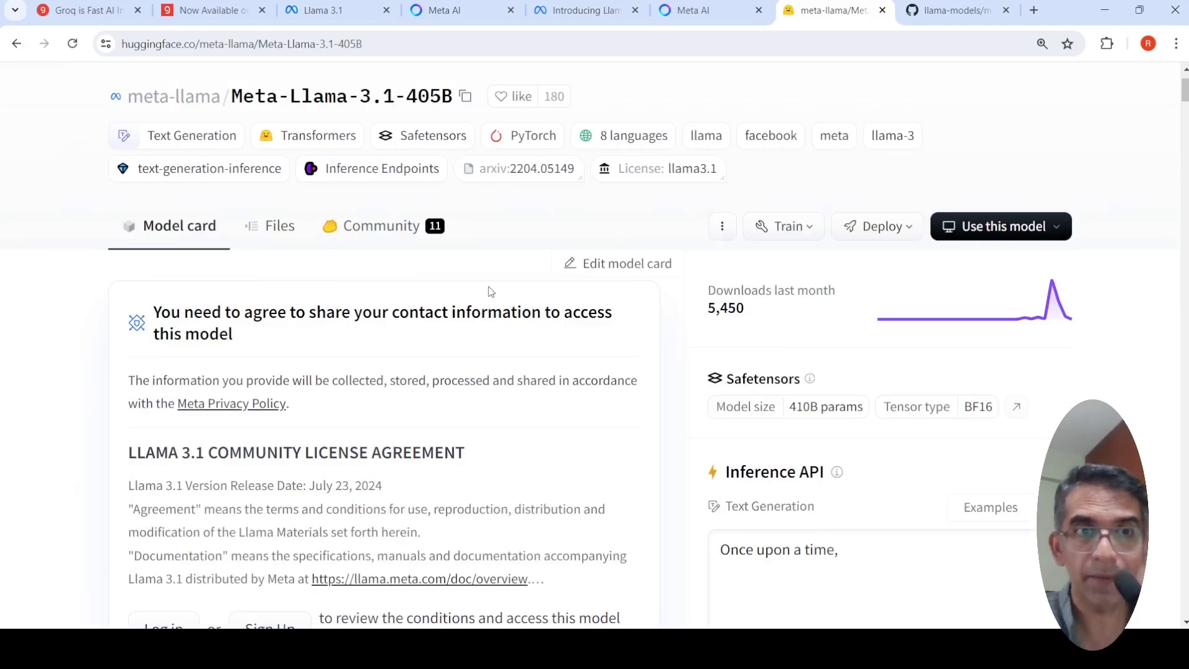
# - Scroll through Model Information to the emissions table: 39.3M H100 GPU hours, 11,390 tons CO2eq
pyautogui.scroll(-8, 491, 291)
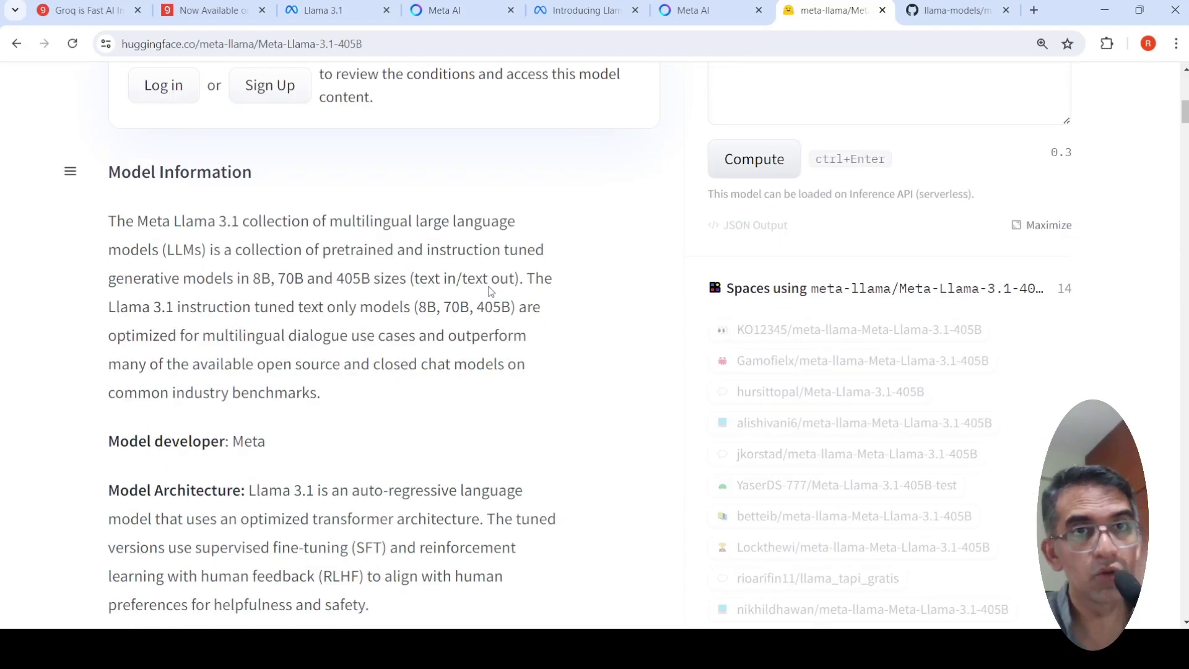
pyautogui.scroll(-8, 489, 287)
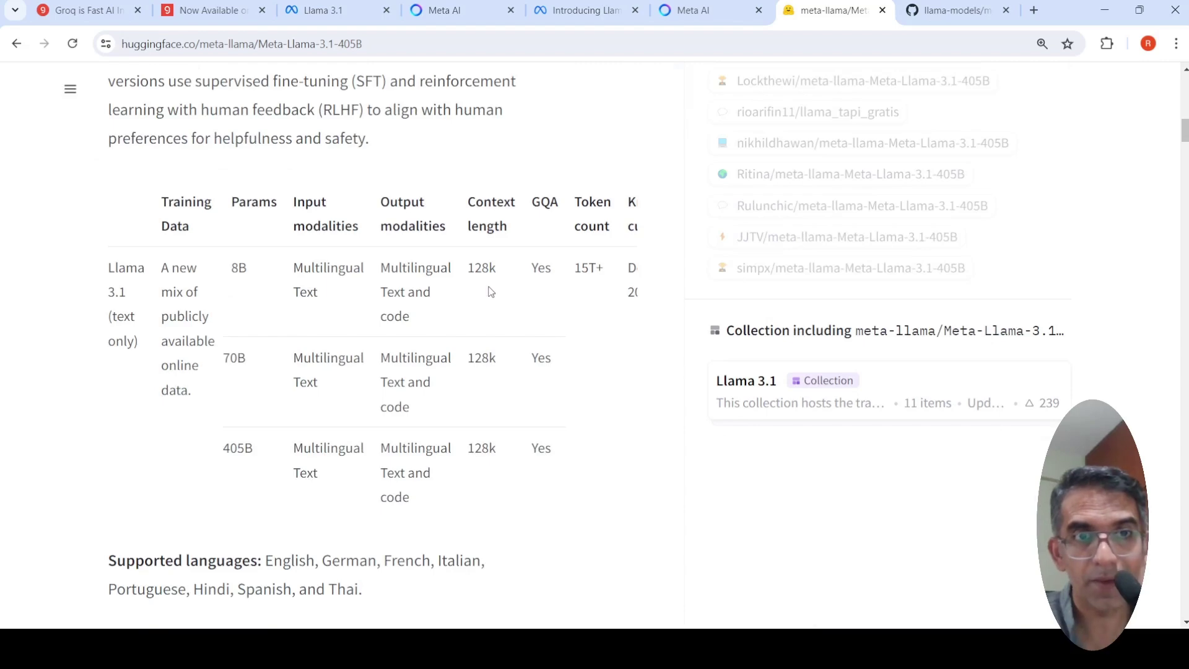
pyautogui.scroll(6, 492, 291)
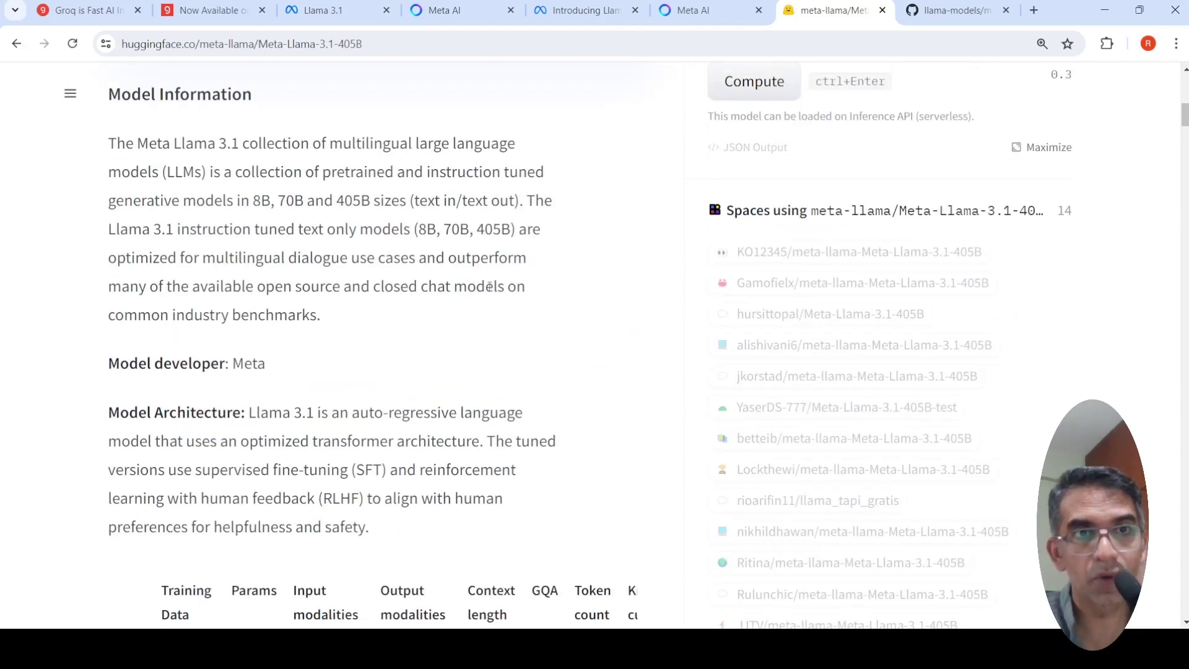
pyautogui.scroll(-8, 489, 287)
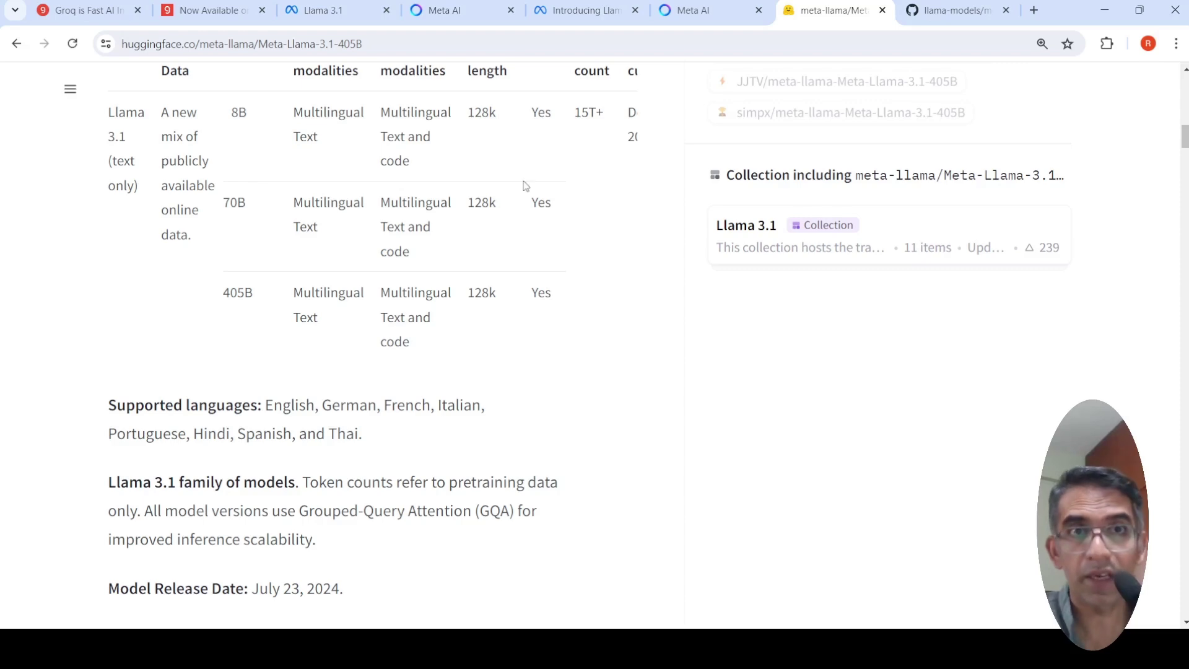
pyautogui.scroll(-4, 518, 333)
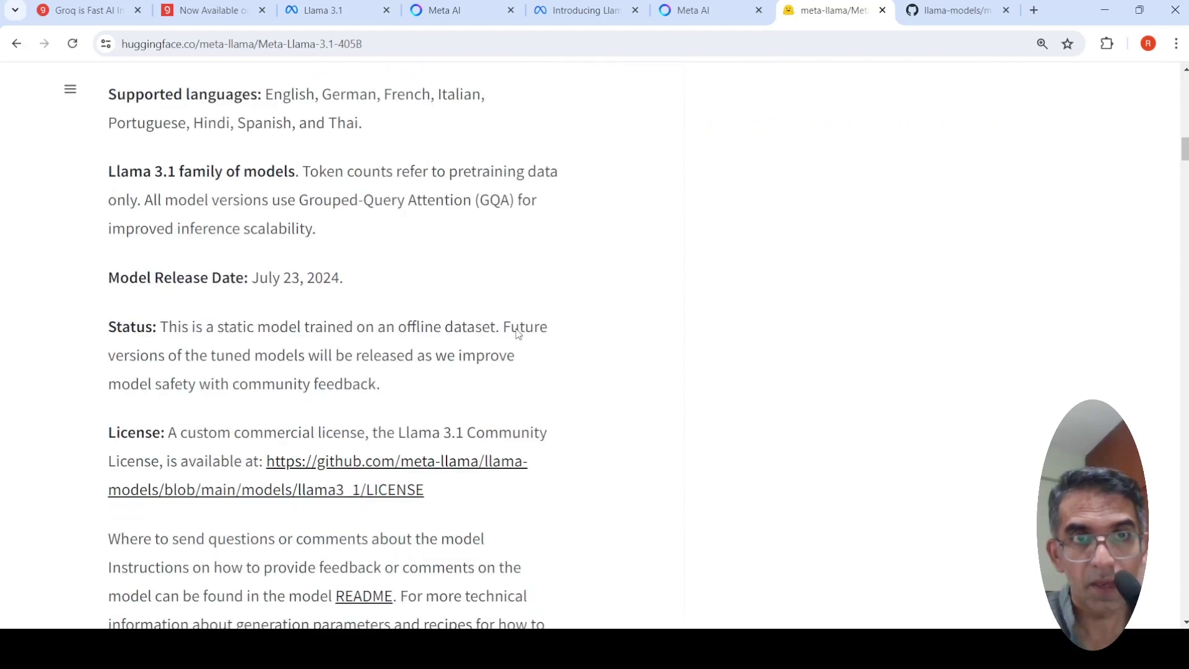
pyautogui.scroll(-5, 519, 334)
pyautogui.scroll(-6, 518, 334)
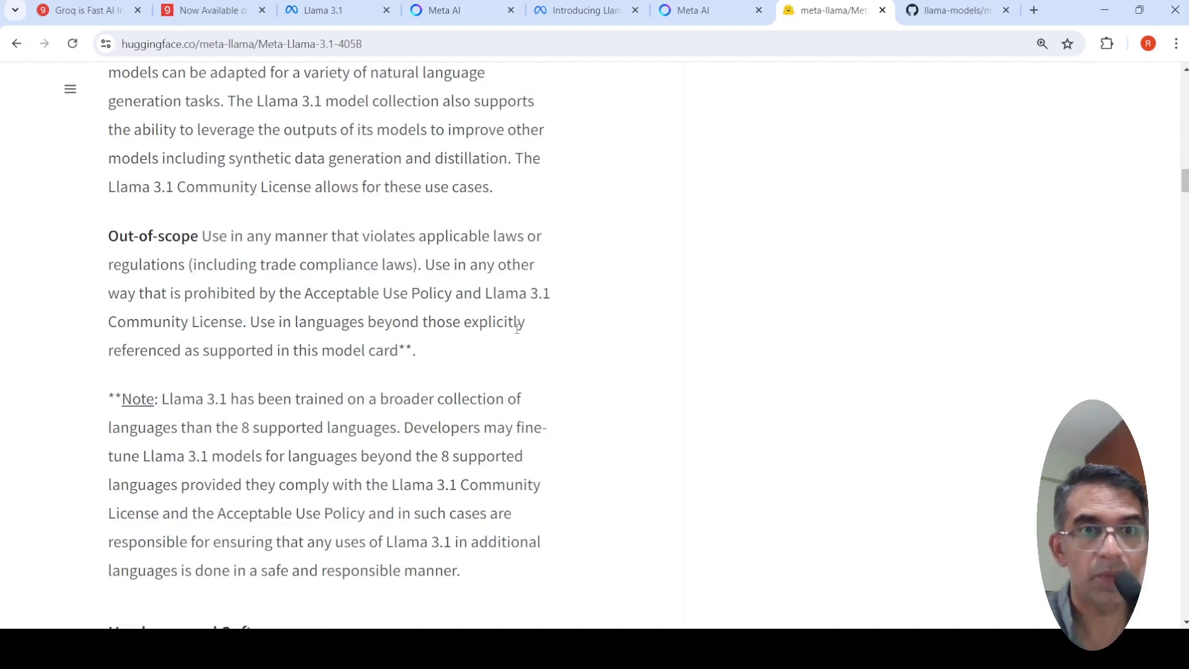
pyautogui.scroll(-4, 518, 331)
pyautogui.scroll(-8, 519, 334)
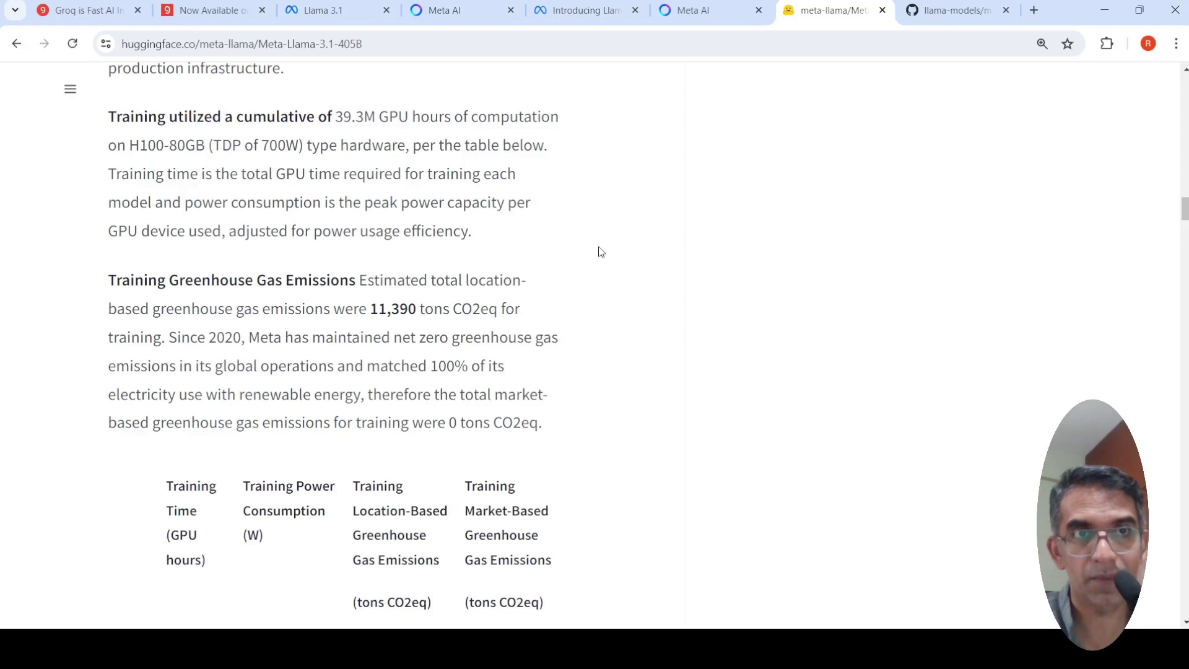
# - Scroll through Hardware, emissions and Training Data, then back up to the 410B BF16 header
pyautogui.scroll(-2, 600, 252)
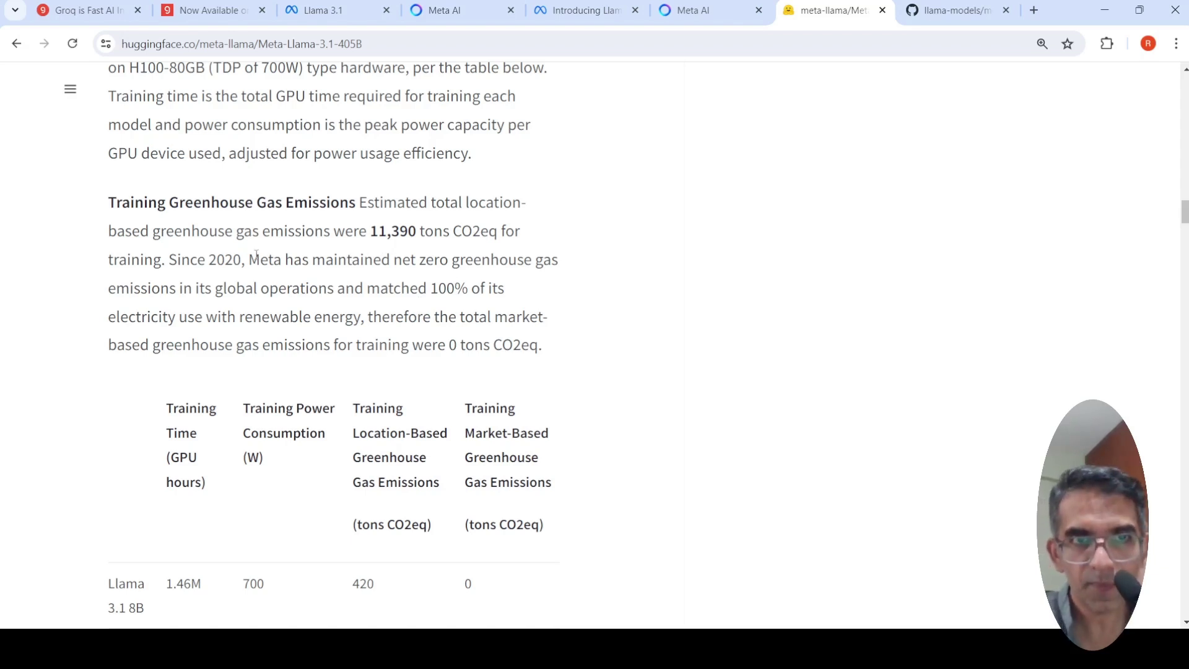
pyautogui.scroll(-6, 660, 308)
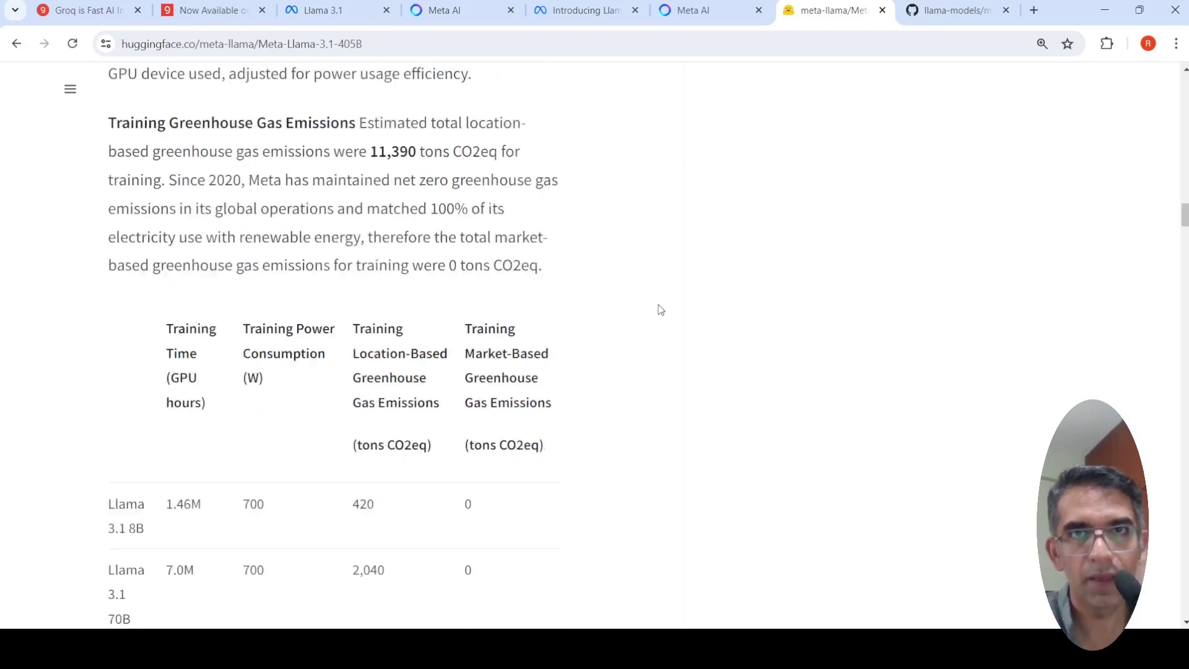
pyautogui.scroll(-6, 658, 307)
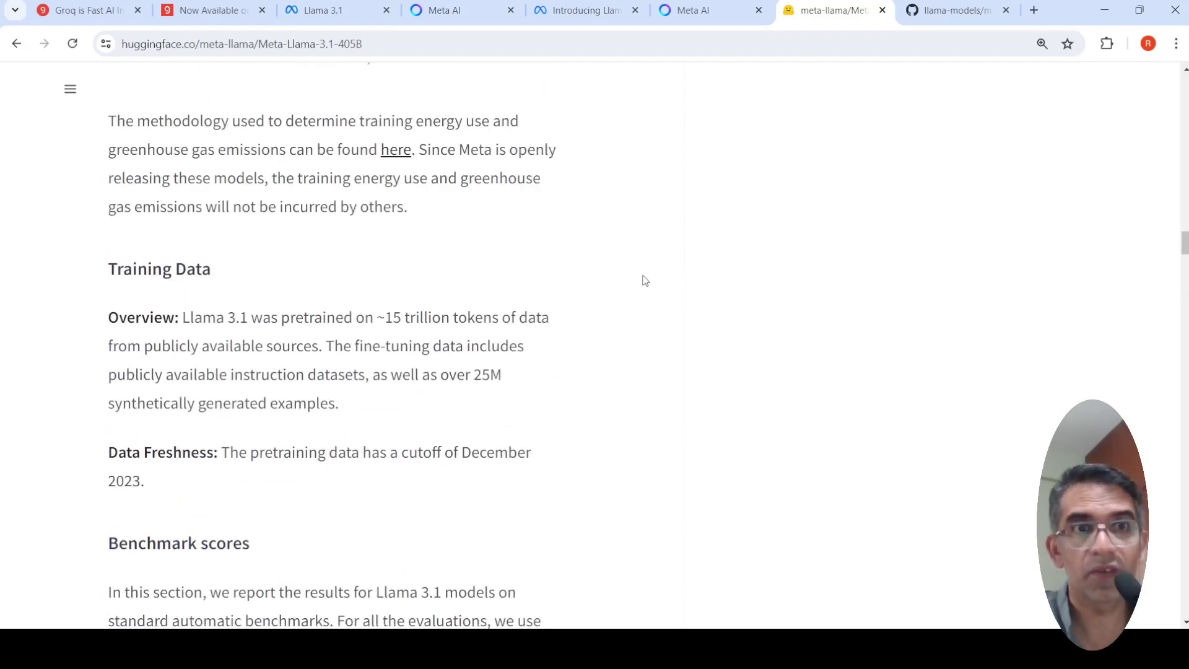
pyautogui.scroll(20, 643, 279)
pyautogui.scroll(20, 646, 280)
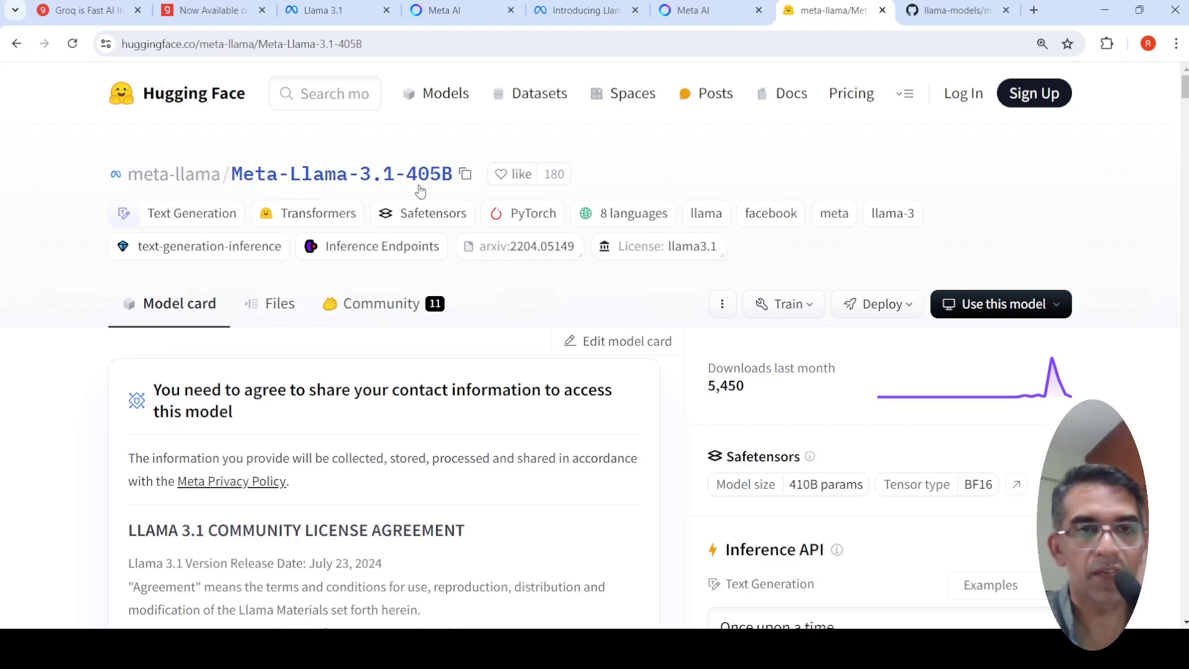
pyautogui.scroll(-4, 474, 426)
pyautogui.scroll(4, 475, 427)
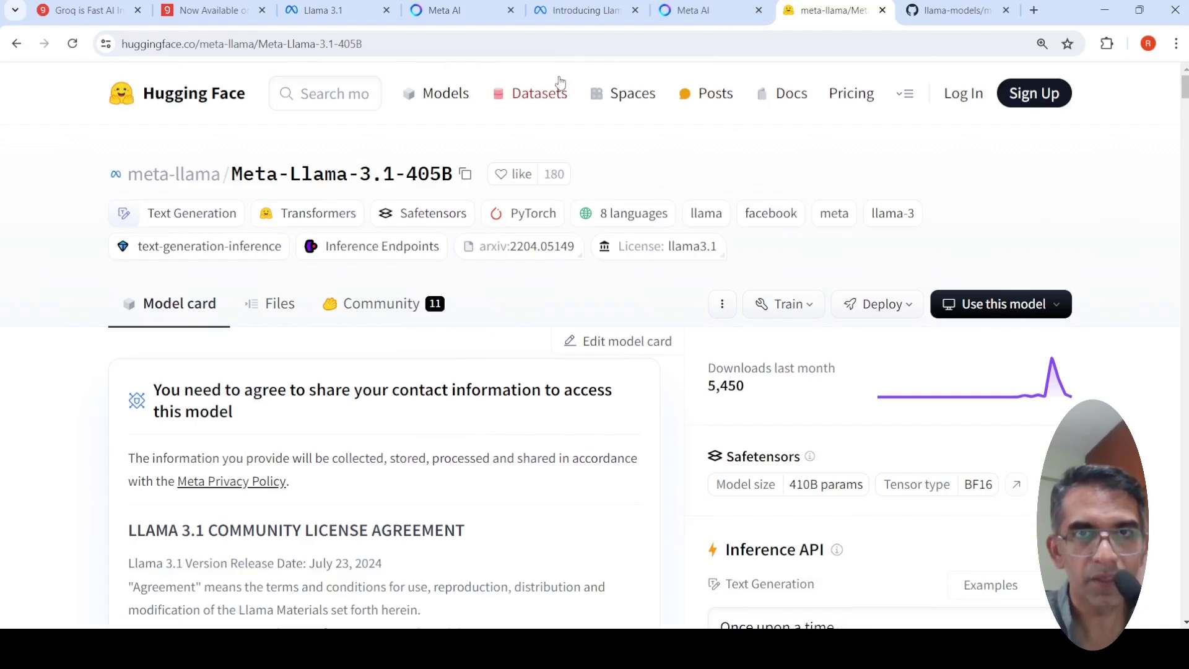
# - Reopen the Meta AI chat showing the even-number sum of 40 and odd-number sum of 17
pyautogui.click(680, 23)
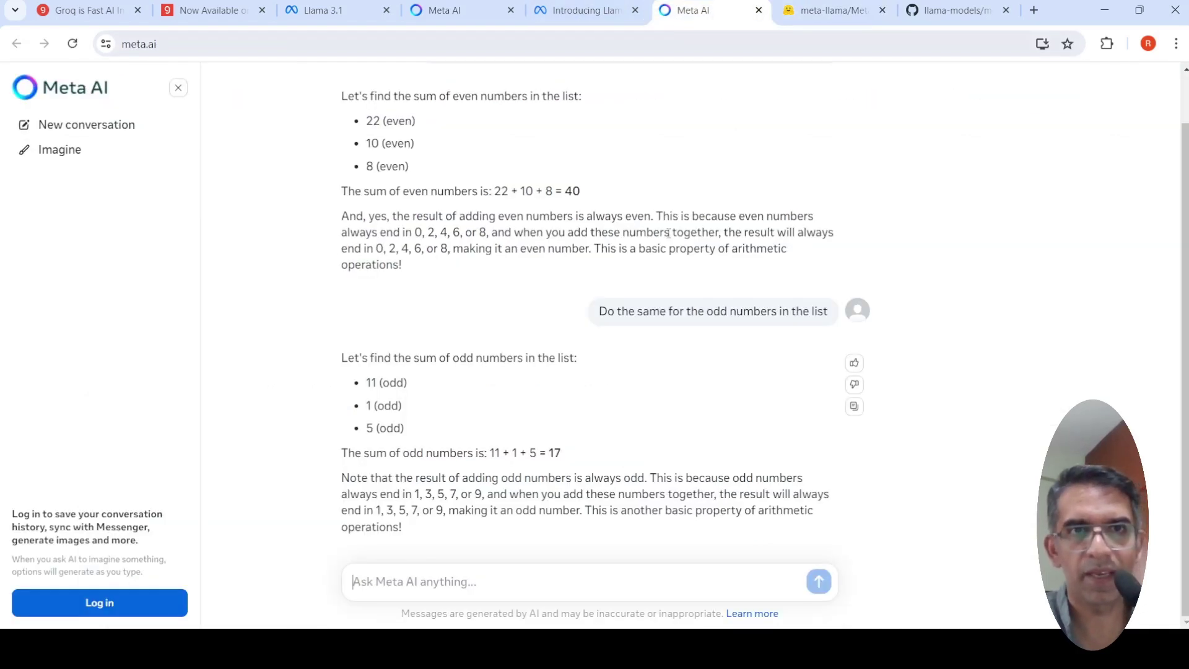
pyautogui.scroll(1, 682, 253)
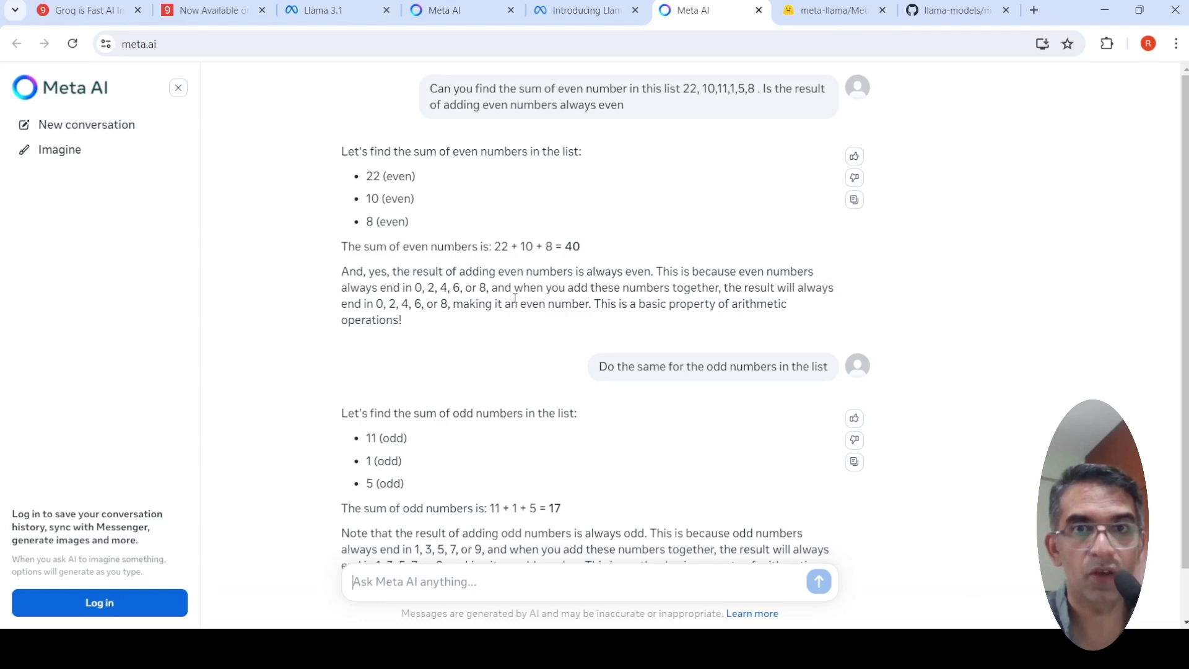
pyautogui.scroll(-1, 559, 305)
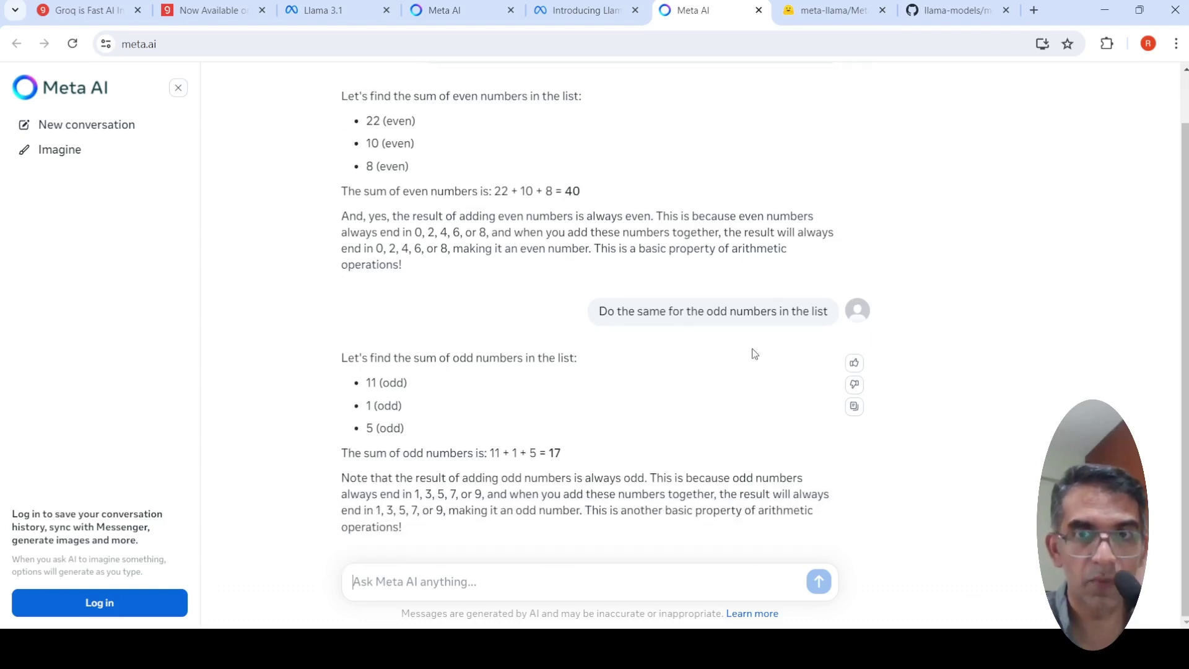
# - Clear the even/odd sums chat, leaving an empty Ask Meta AI start page
pyautogui.click(124, 129)
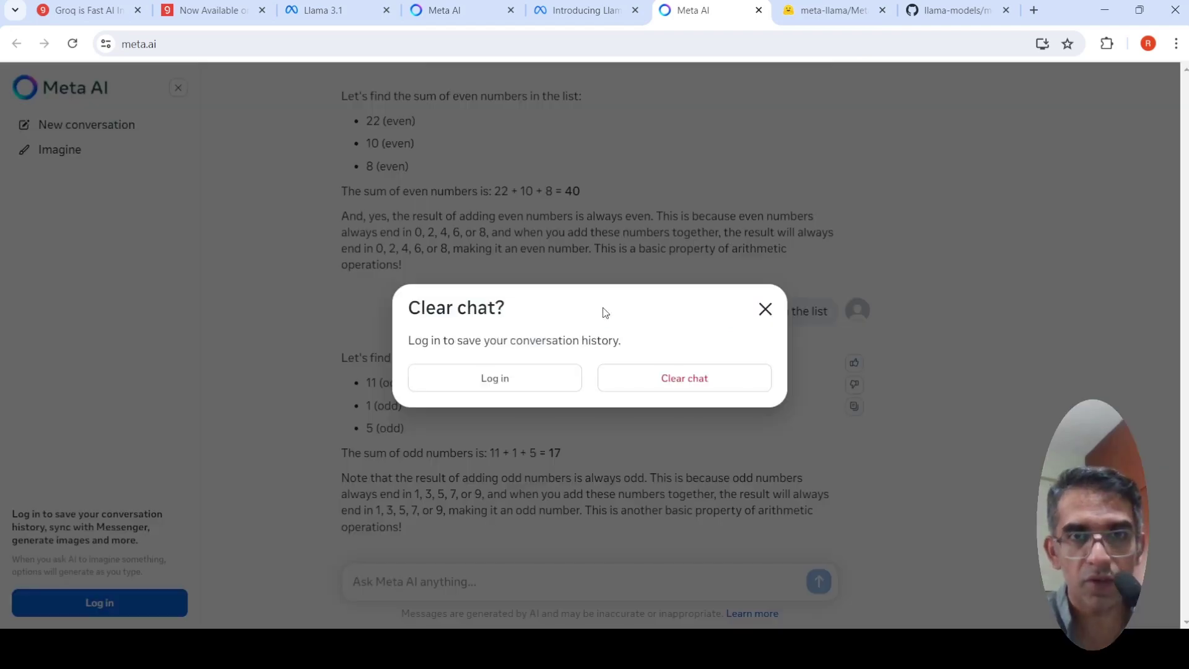
pyautogui.click(663, 382)
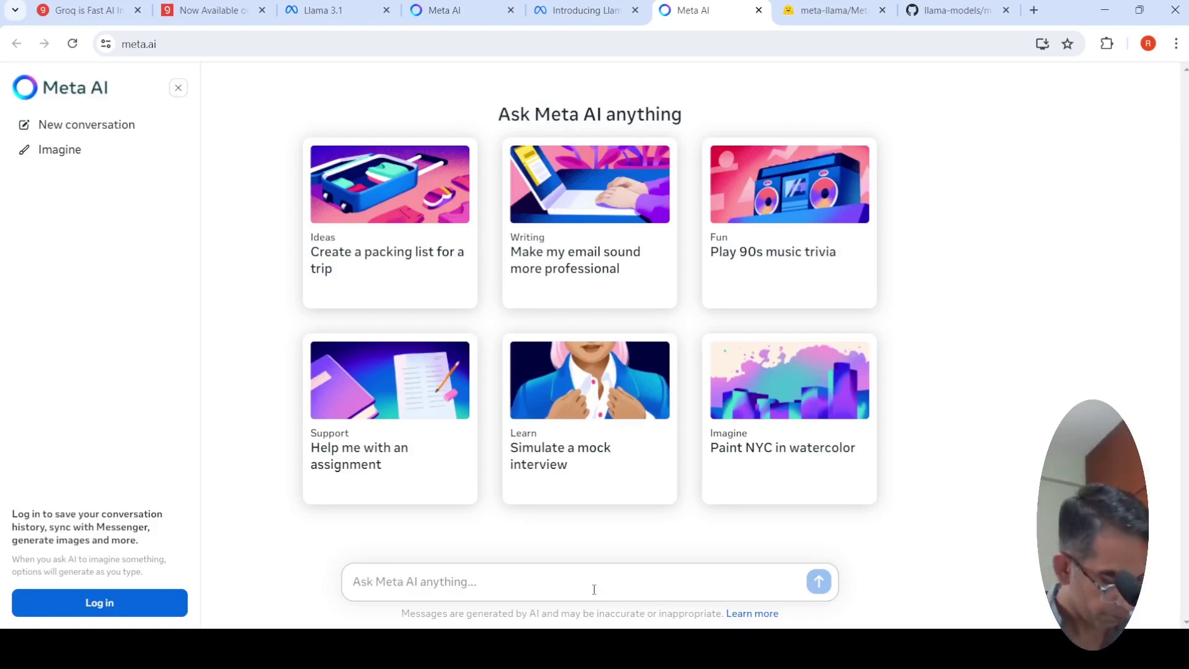
# - Send Meta AI the question 'Who won the 2023 karnataka elections'
pyautogui.write('What')
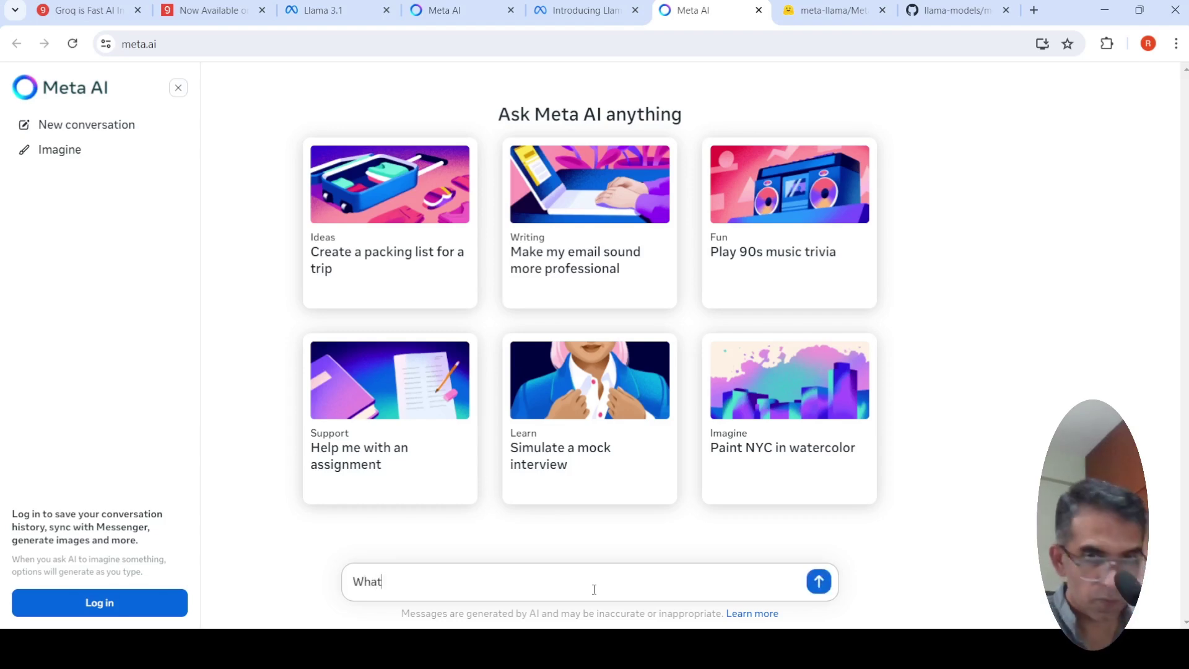
pyautogui.write(' is an')
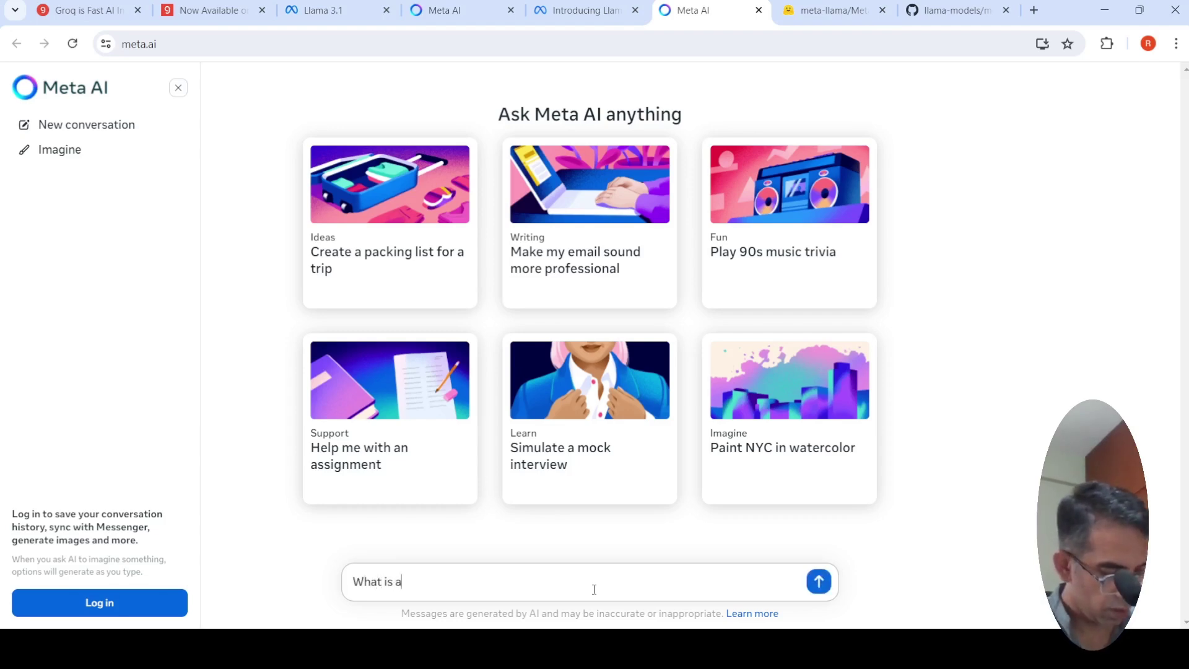
pyautogui.press('BackSpace')
pyautogui.press('BackSpace')
pyautogui.press('BackSpace')
pyautogui.press('BackSpace')
pyautogui.press('BackSpace')
pyautogui.press('BackSpace')
pyautogui.press('BackSpace')
pyautogui.press('BackSpace')
pyautogui.press('BackSpace')
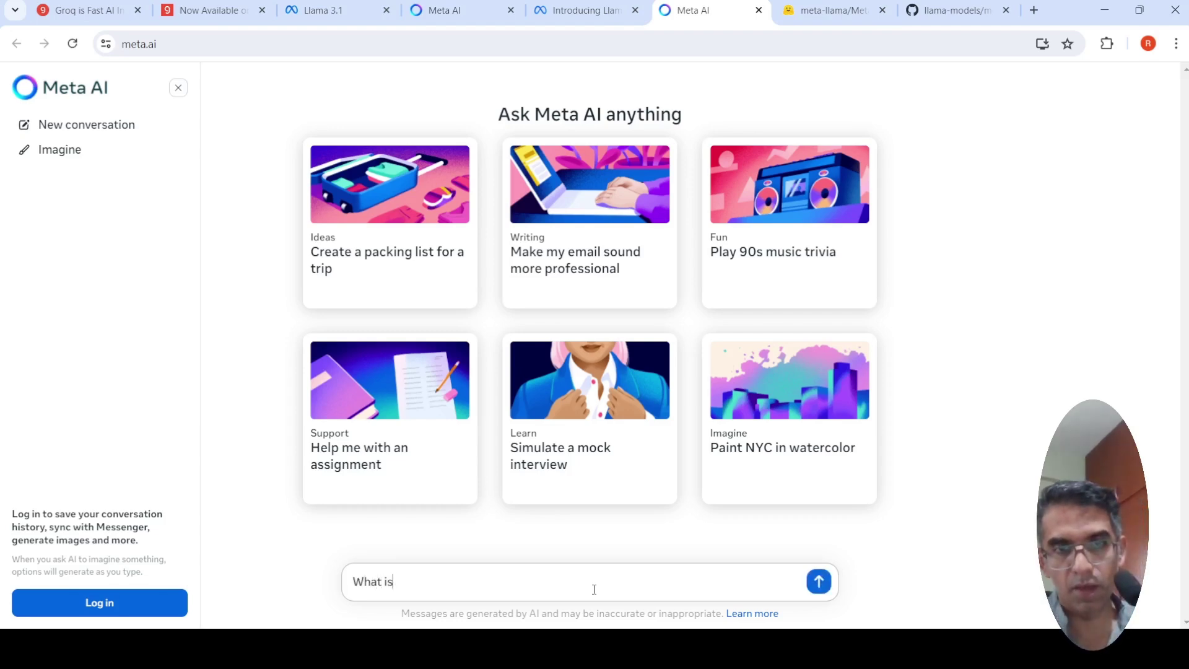
pyautogui.write('o')
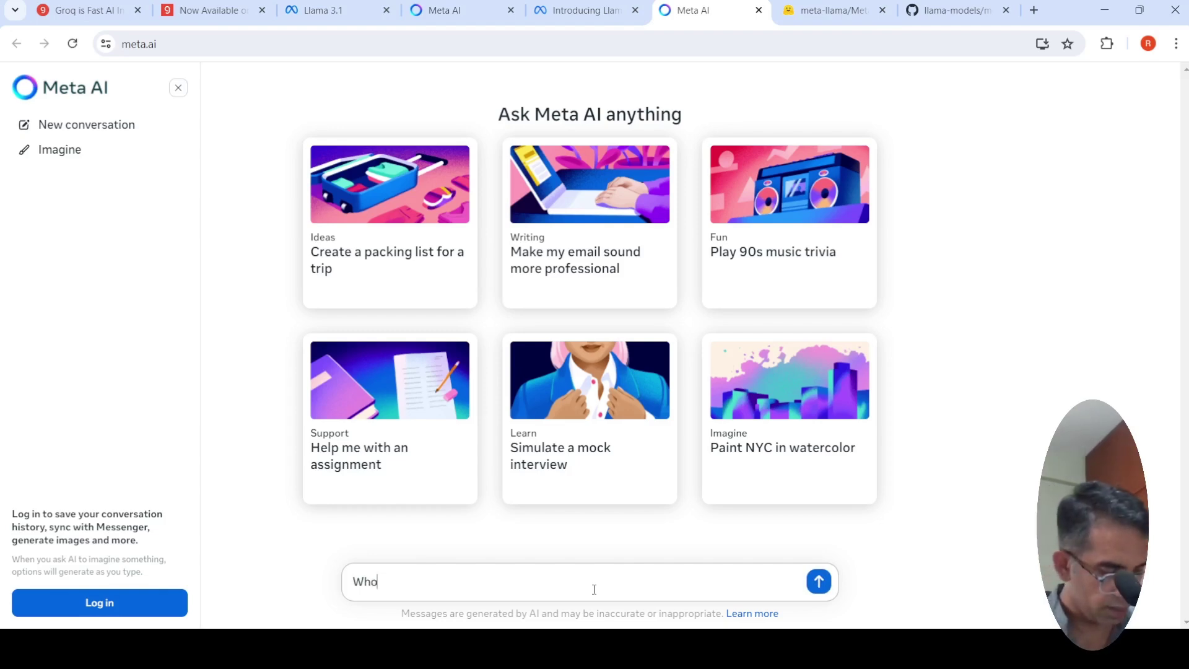
pyautogui.write(' won the ')
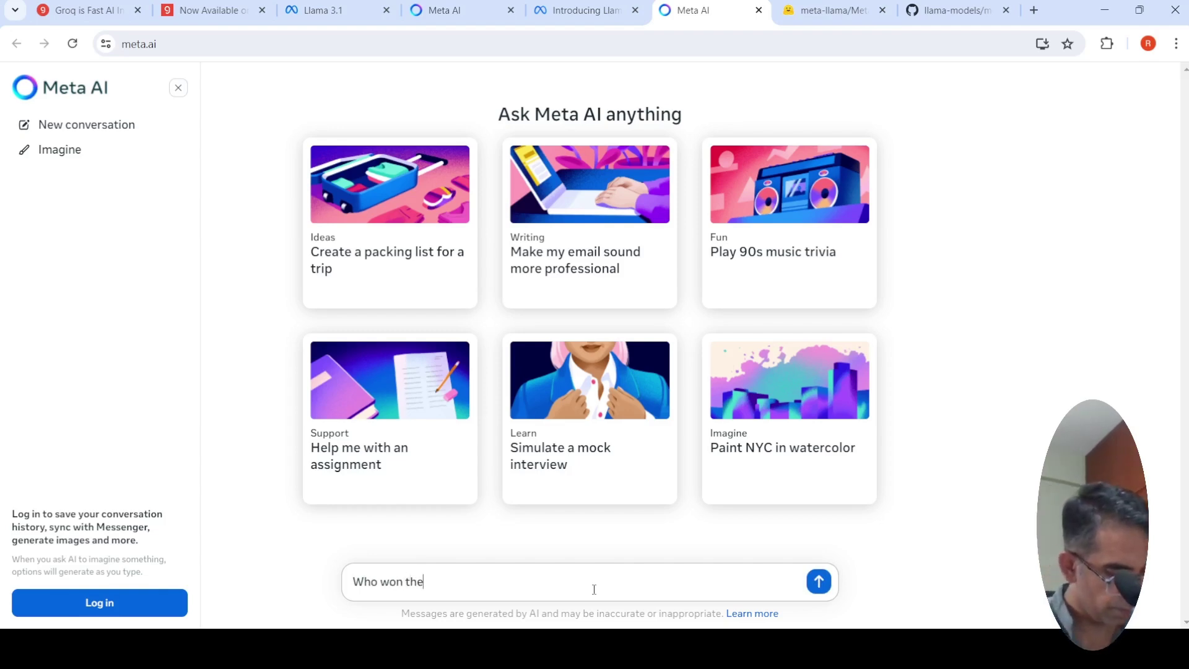
pyautogui.write('2024')
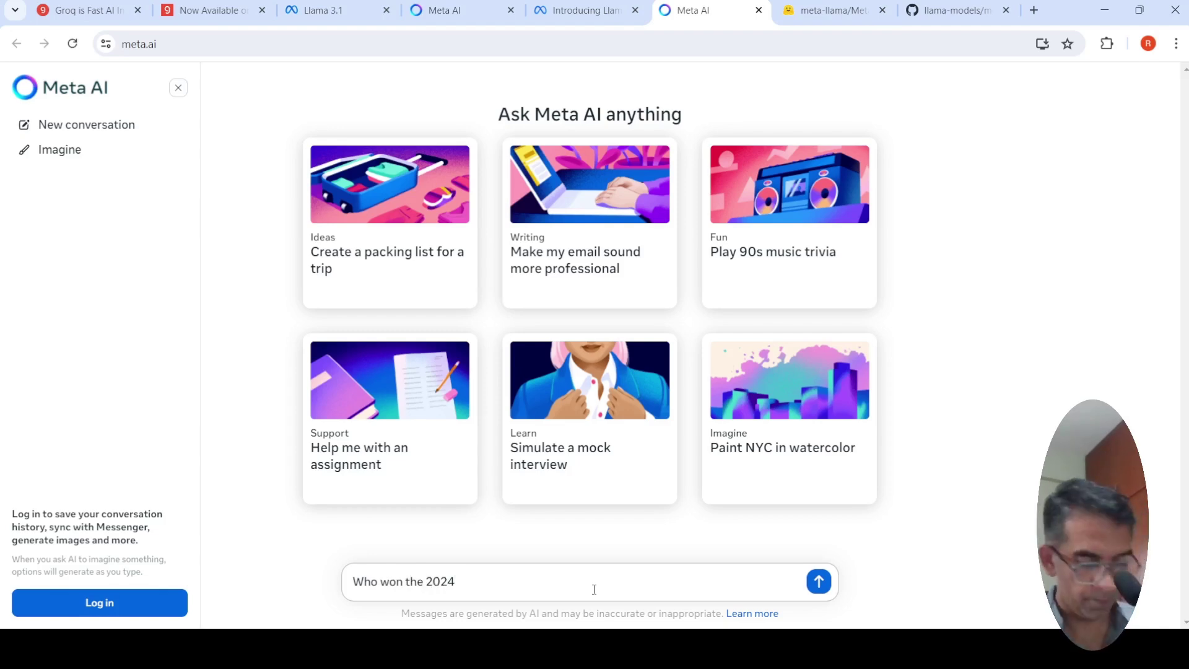
pyautogui.press('BackSpace')
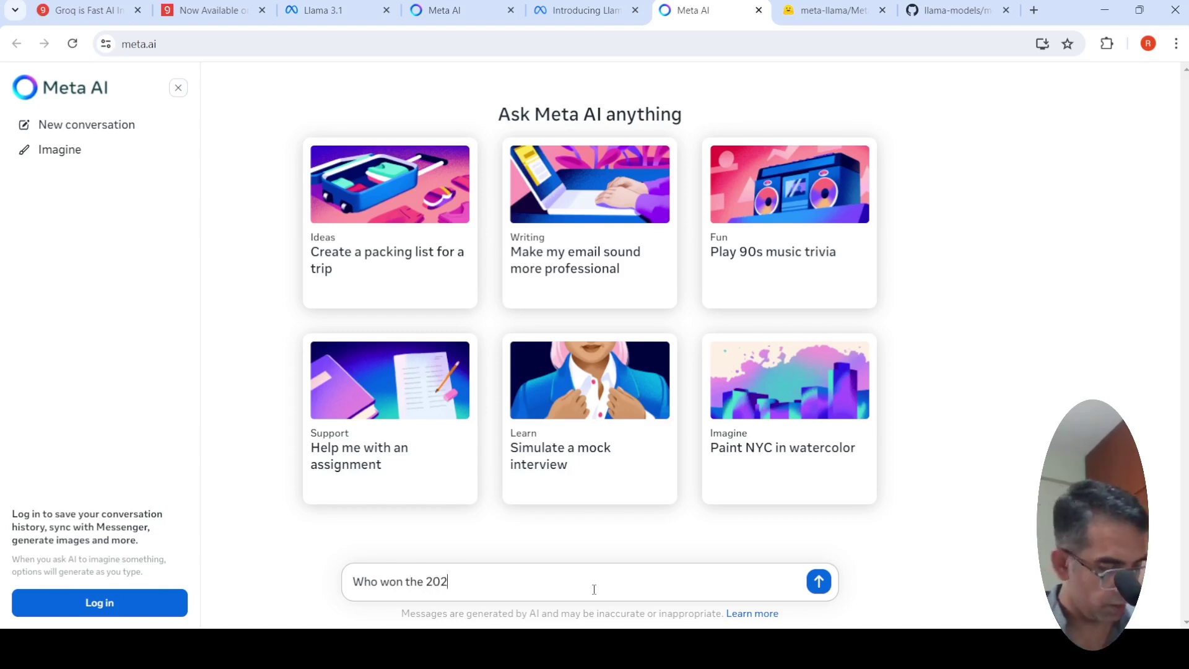
pyautogui.write('3 karn')
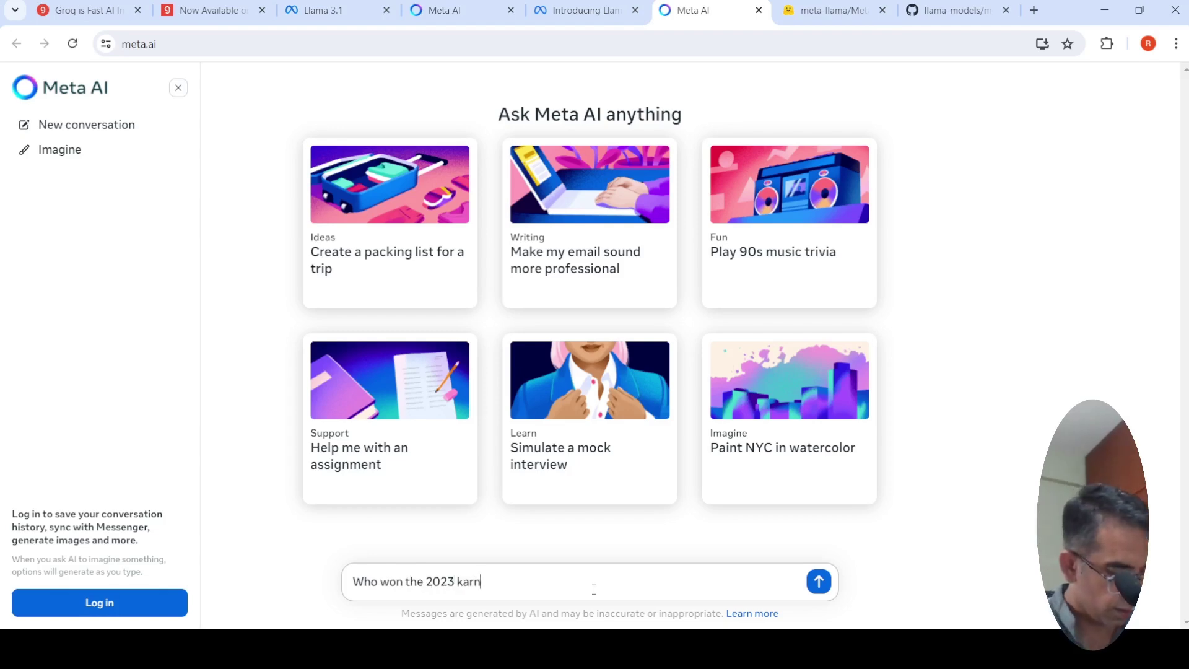
pyautogui.write('ataka e;le')
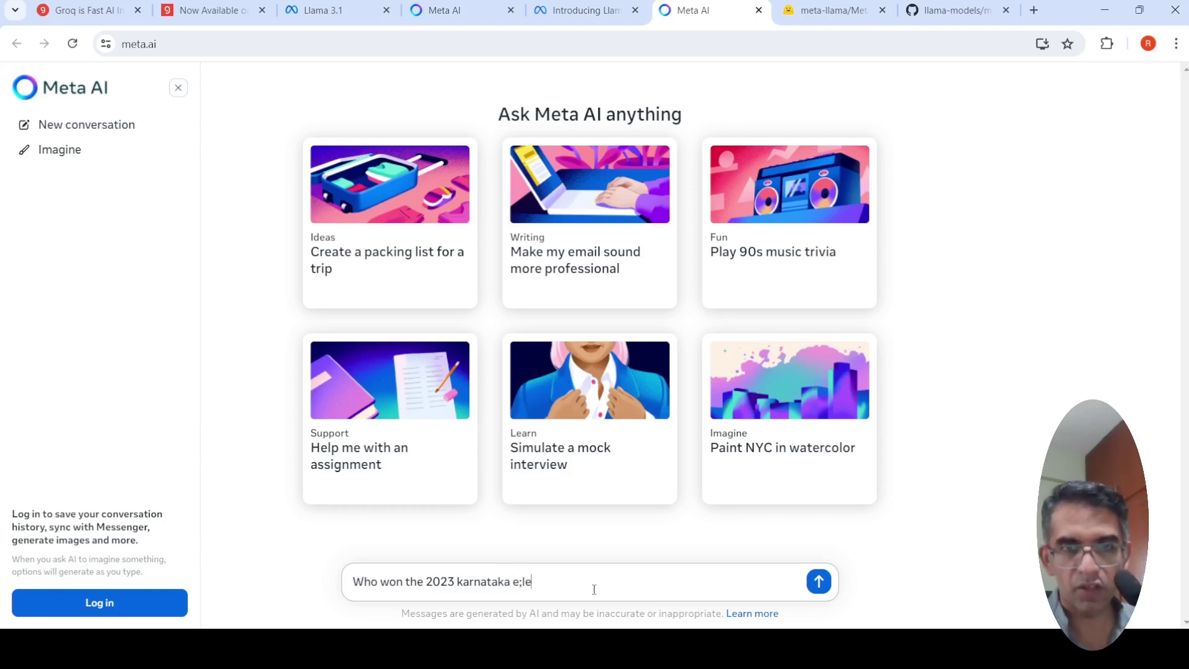
pyautogui.press('BackSpace')
pyautogui.press('BackSpace')
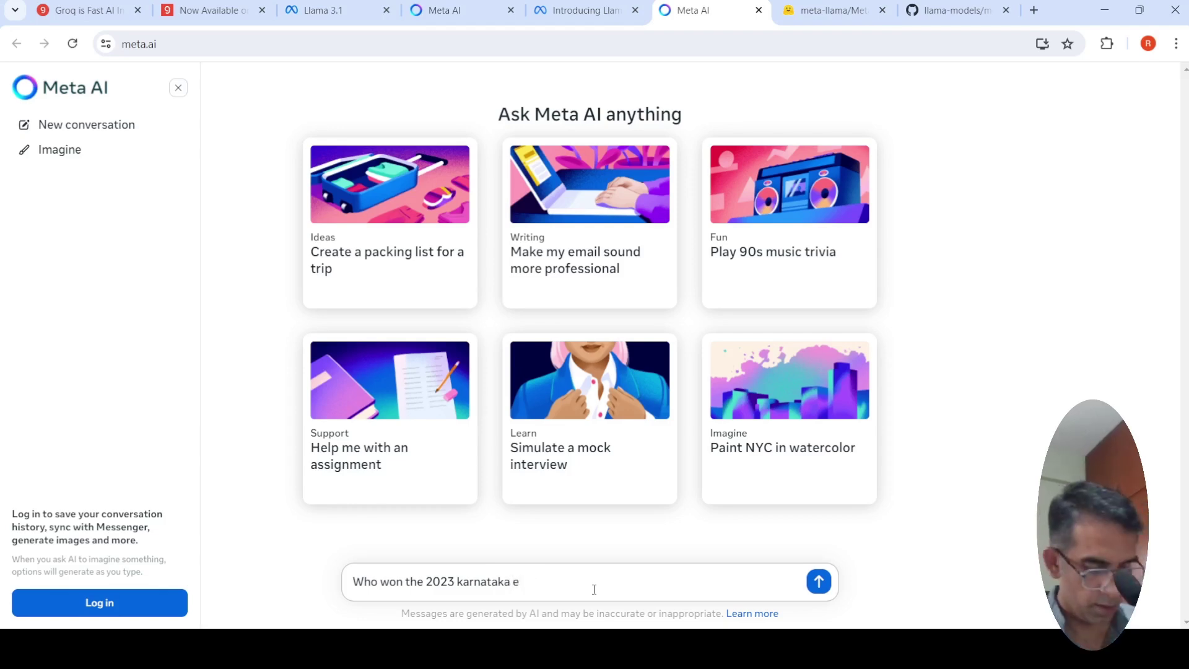
pyautogui.write('lect')
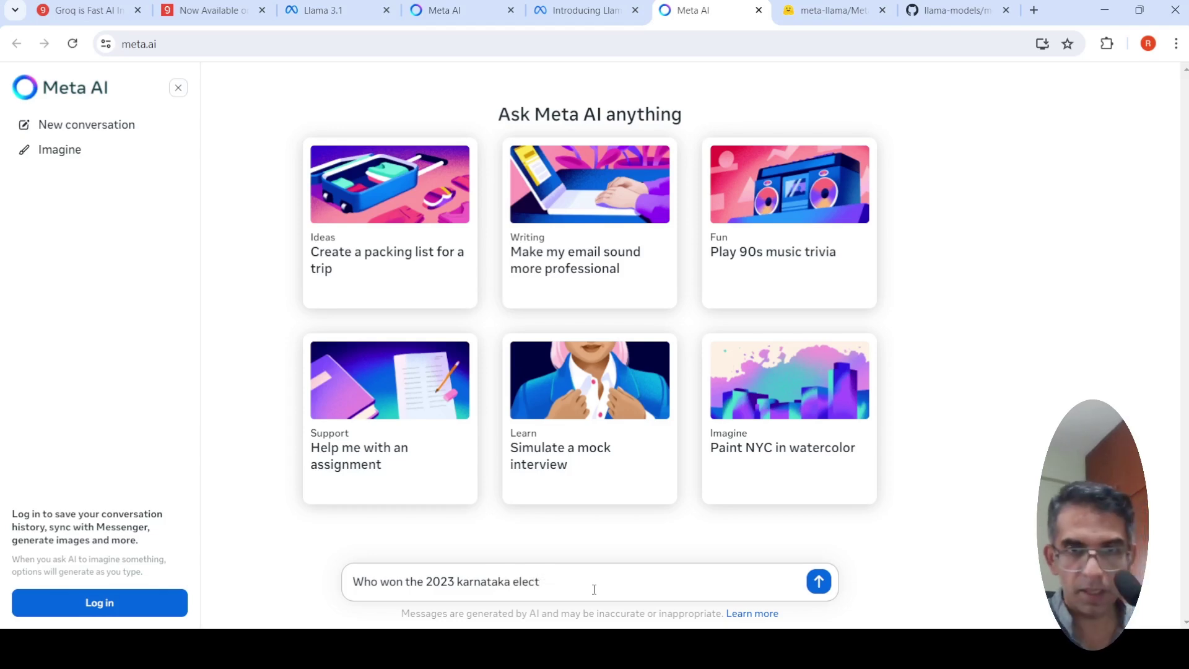
pyautogui.write('ions')
pyautogui.press('Return')
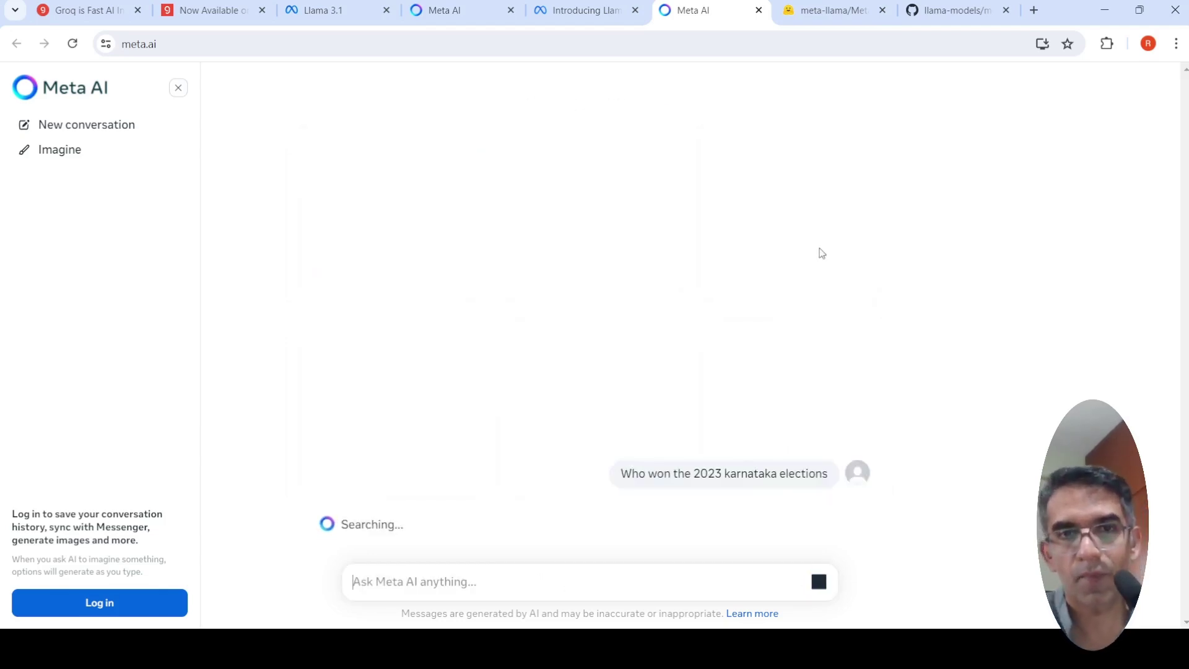
# - Skim the model card's license, intended use and training data, then view Meta AI's Congress-135-seats answer
pyautogui.click(830, 7)
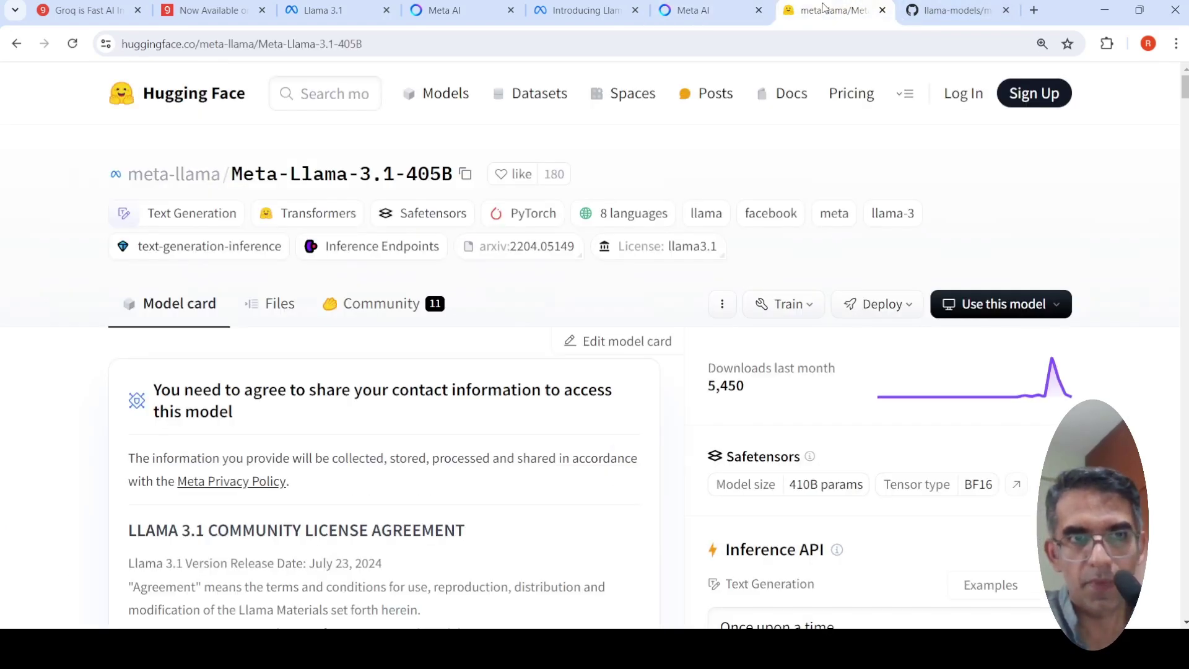
pyautogui.scroll(-20, 390, 392)
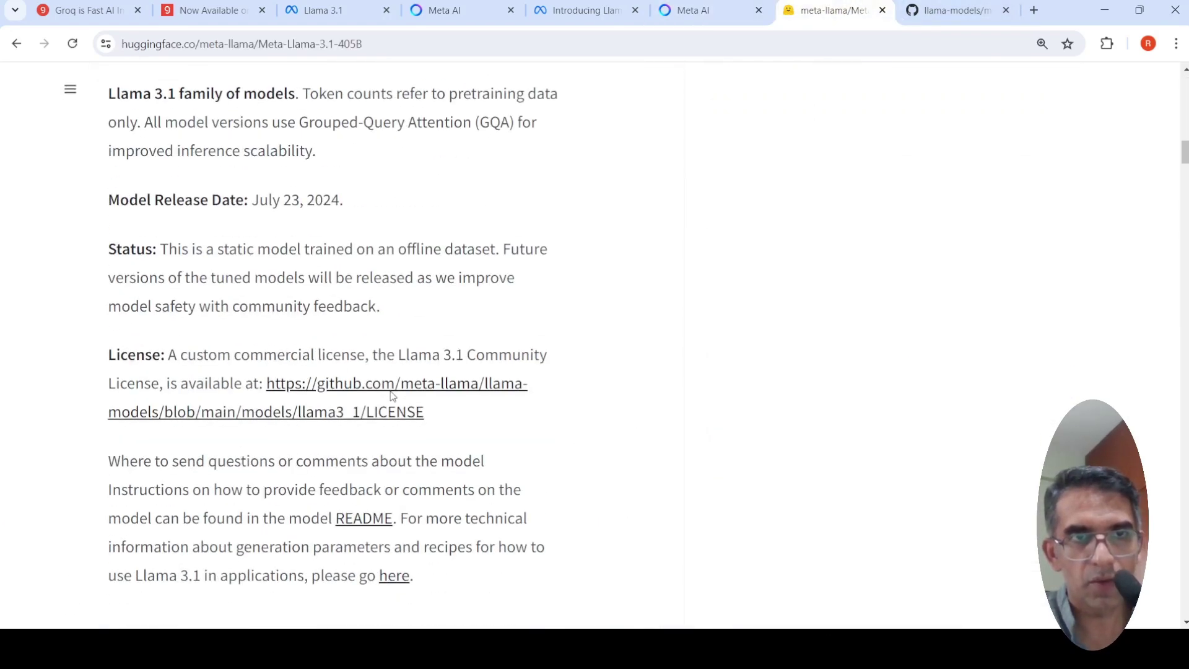
pyautogui.scroll(-5, 397, 328)
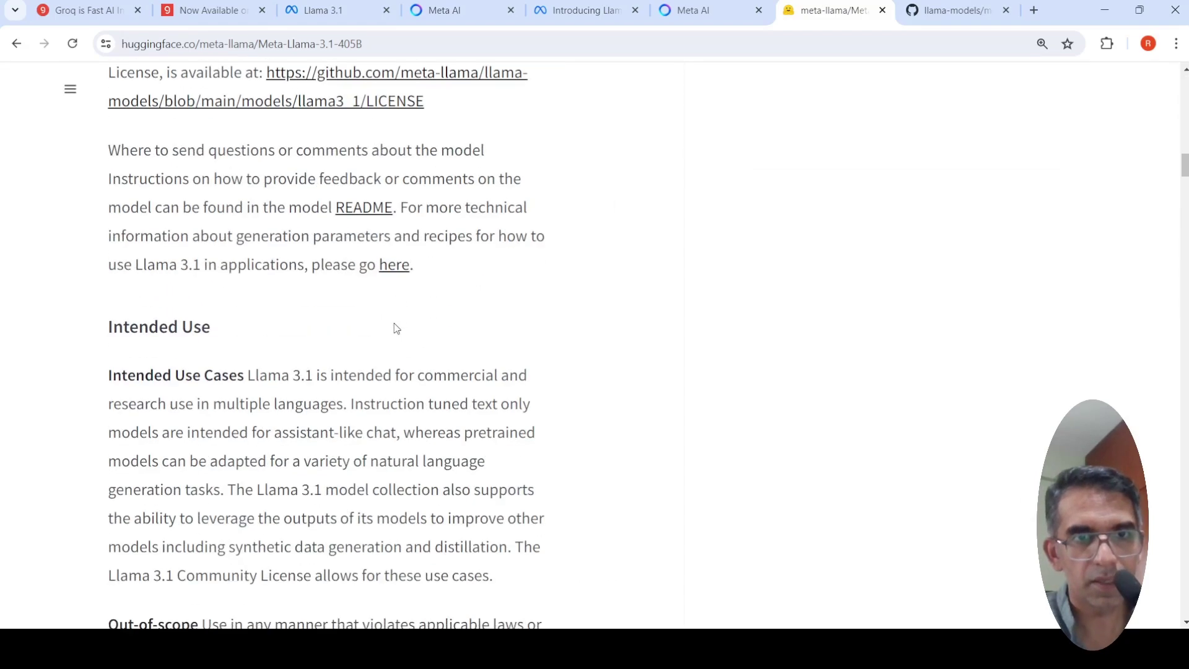
pyautogui.scroll(-13, 396, 328)
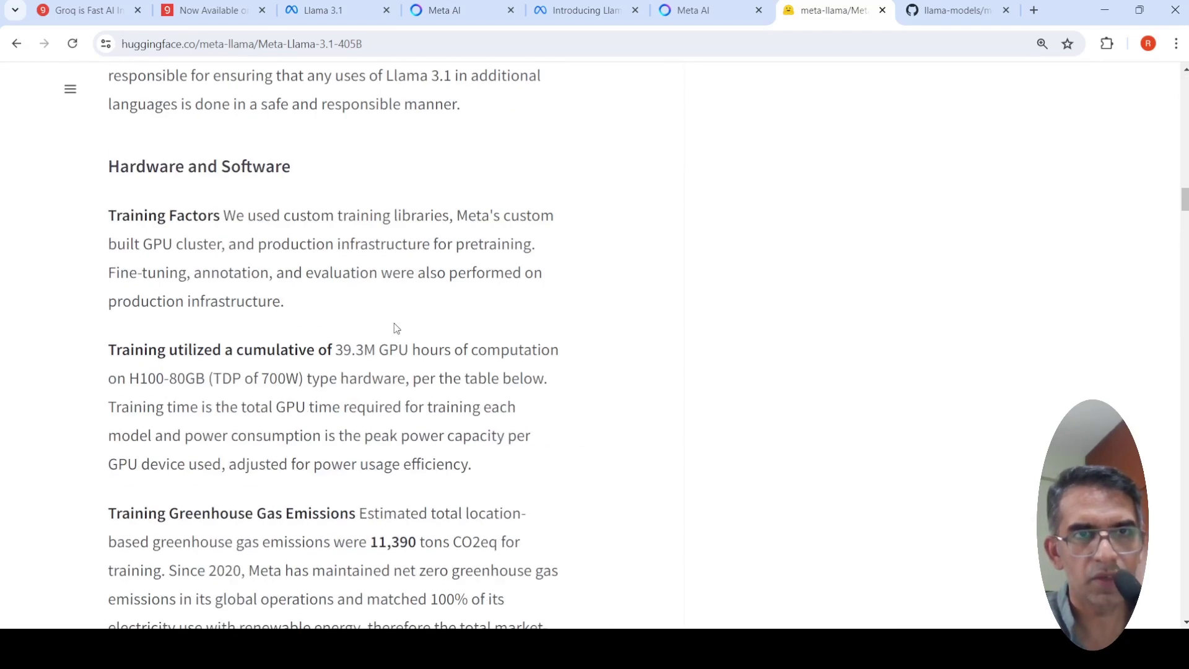
pyautogui.scroll(-4, 396, 328)
pyautogui.scroll(-10, 397, 328)
pyautogui.scroll(20, 396, 328)
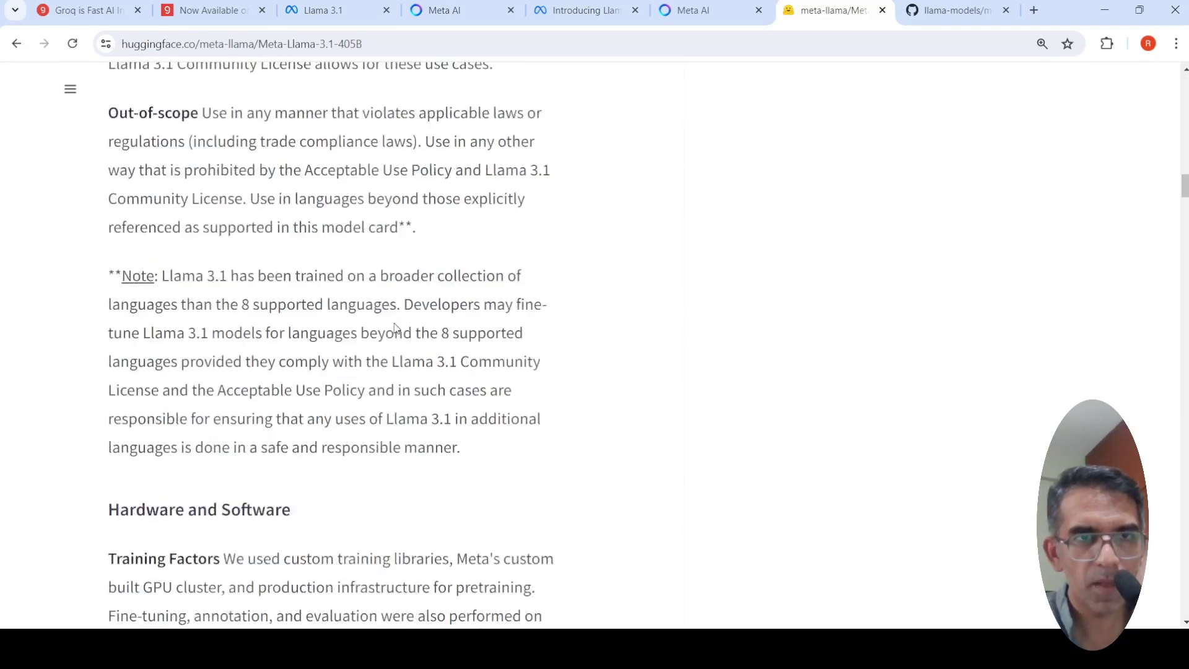
pyautogui.scroll(-20, 396, 328)
pyautogui.scroll(-4, 396, 328)
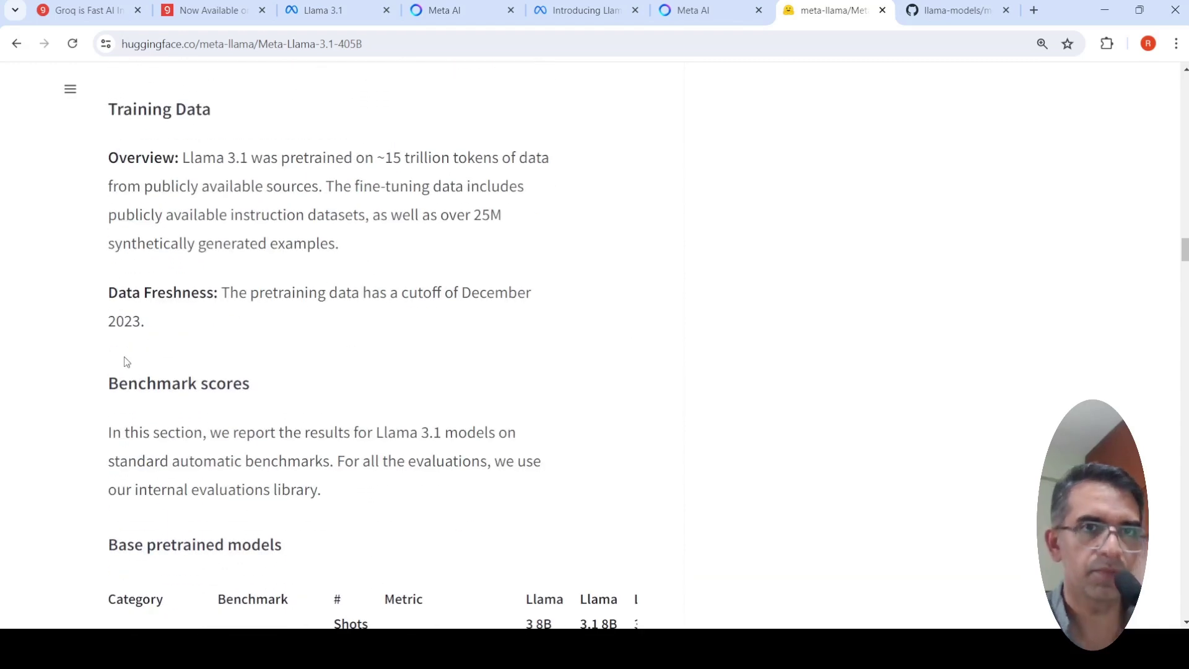
pyautogui.click(692, 11)
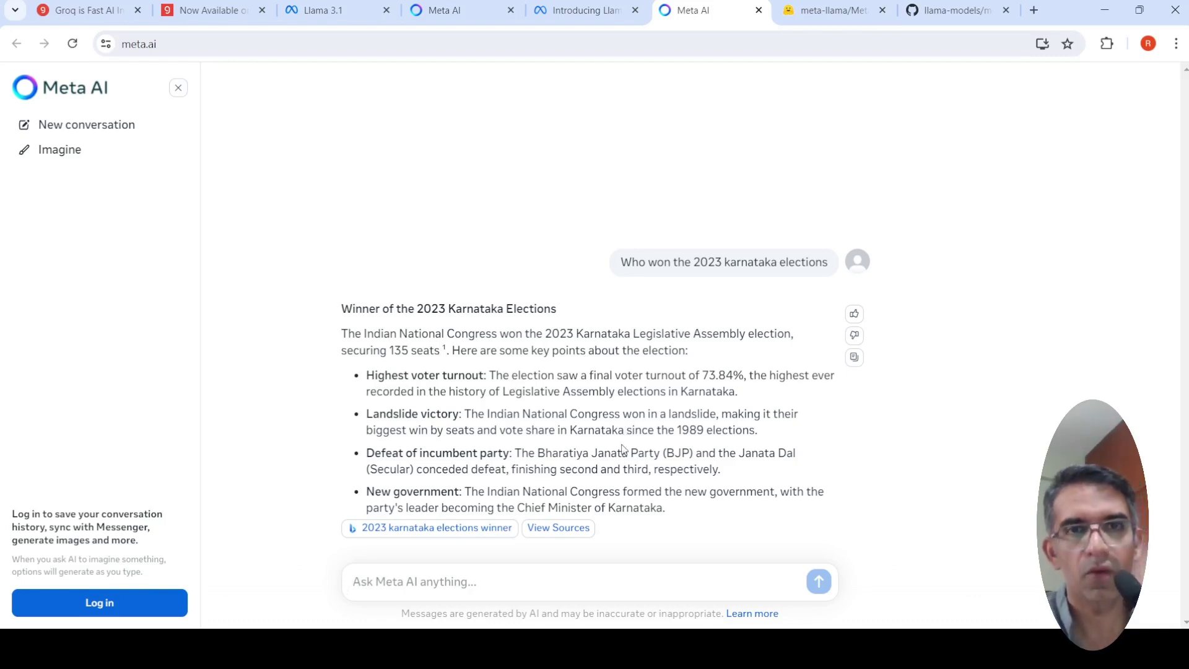
# - Start a fresh Meta AI chat and ask 'ELI5 LLM'
pyautogui.click(115, 123)
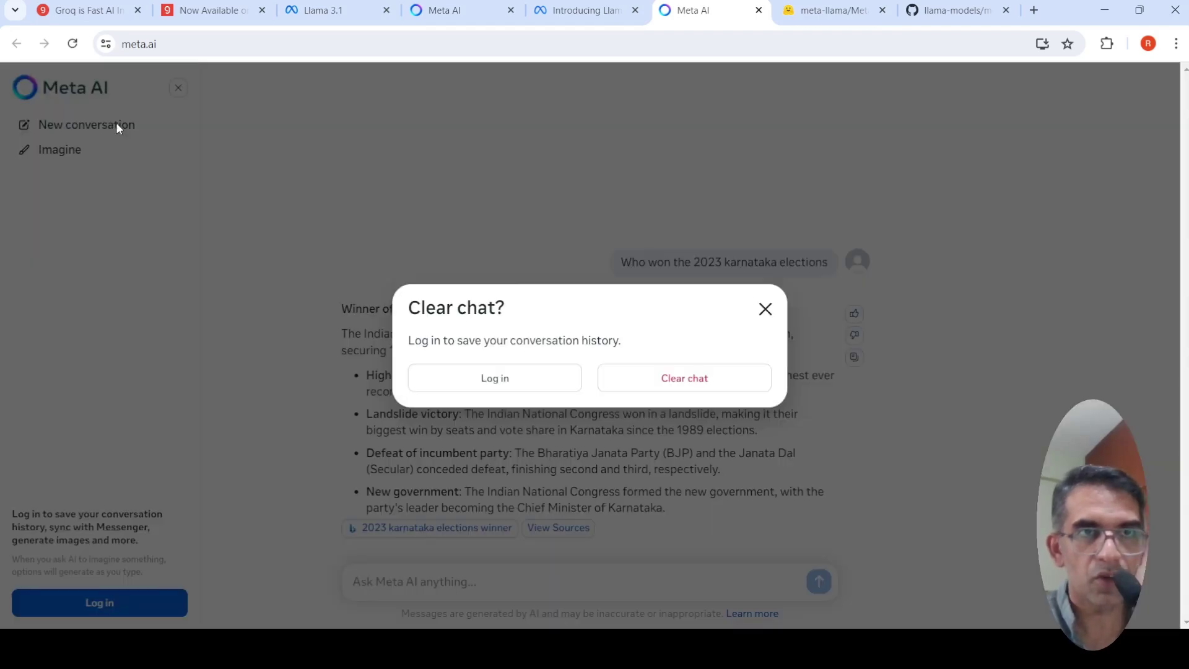
pyautogui.click(656, 382)
pyautogui.click(518, 581)
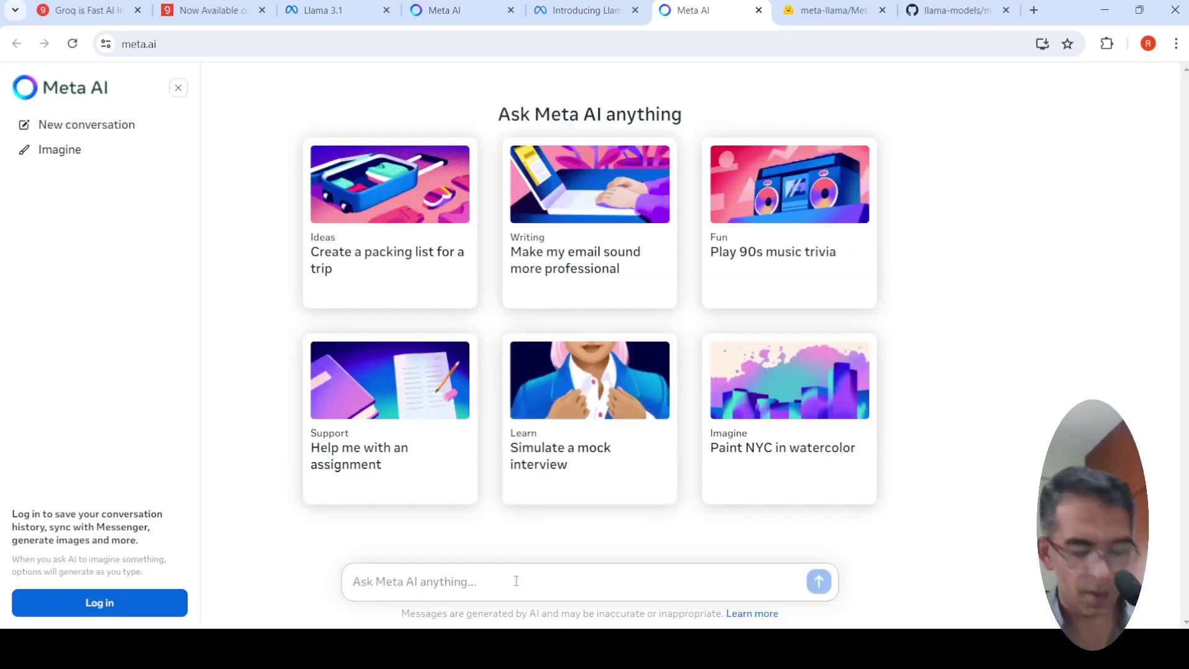
pyautogui.write('Exl')
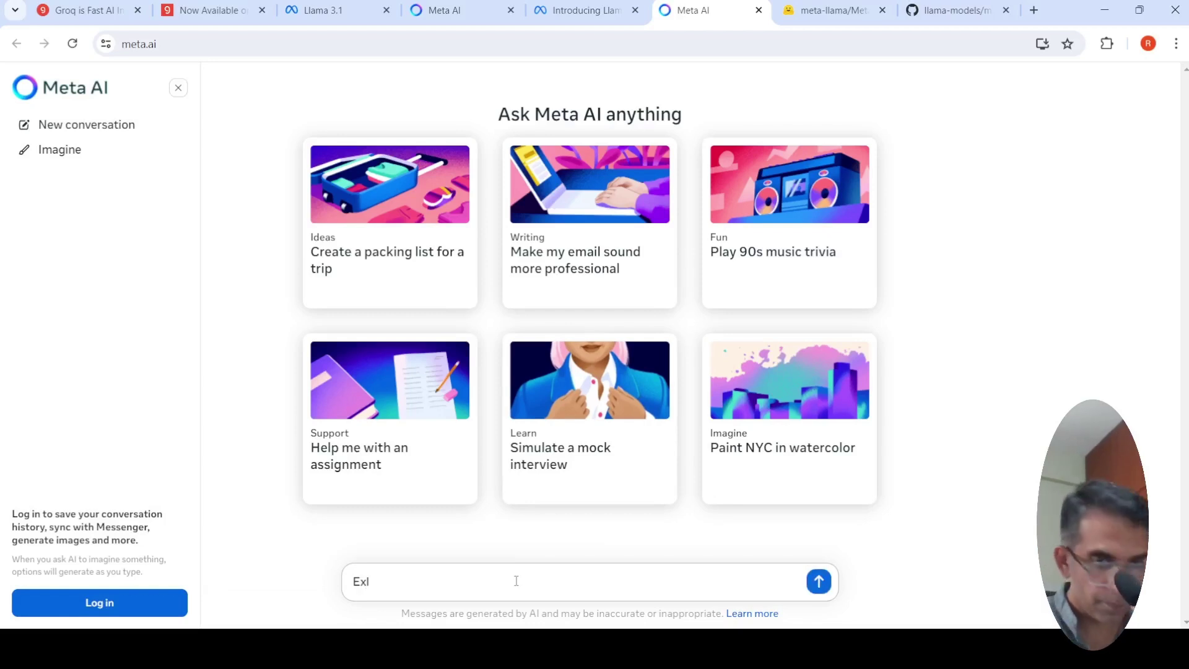
pyautogui.press('BackSpace')
pyautogui.press('BackSpace')
pyautogui.write('LI5 ')
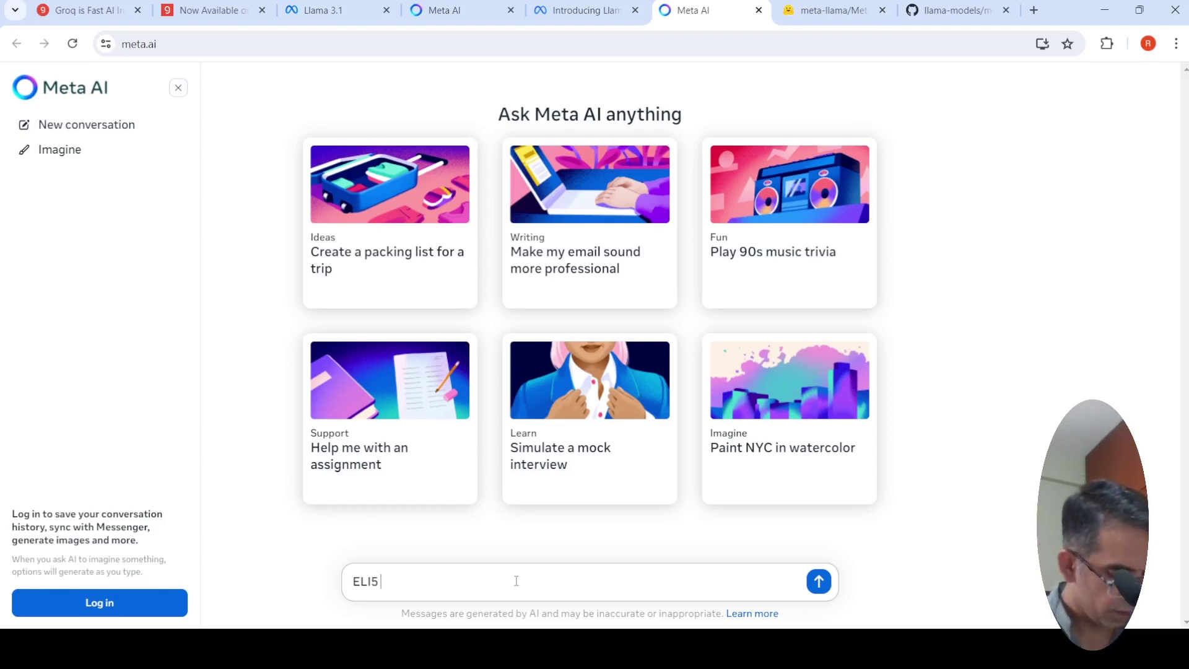
pyautogui.write('LLM')
pyautogui.press('Return')
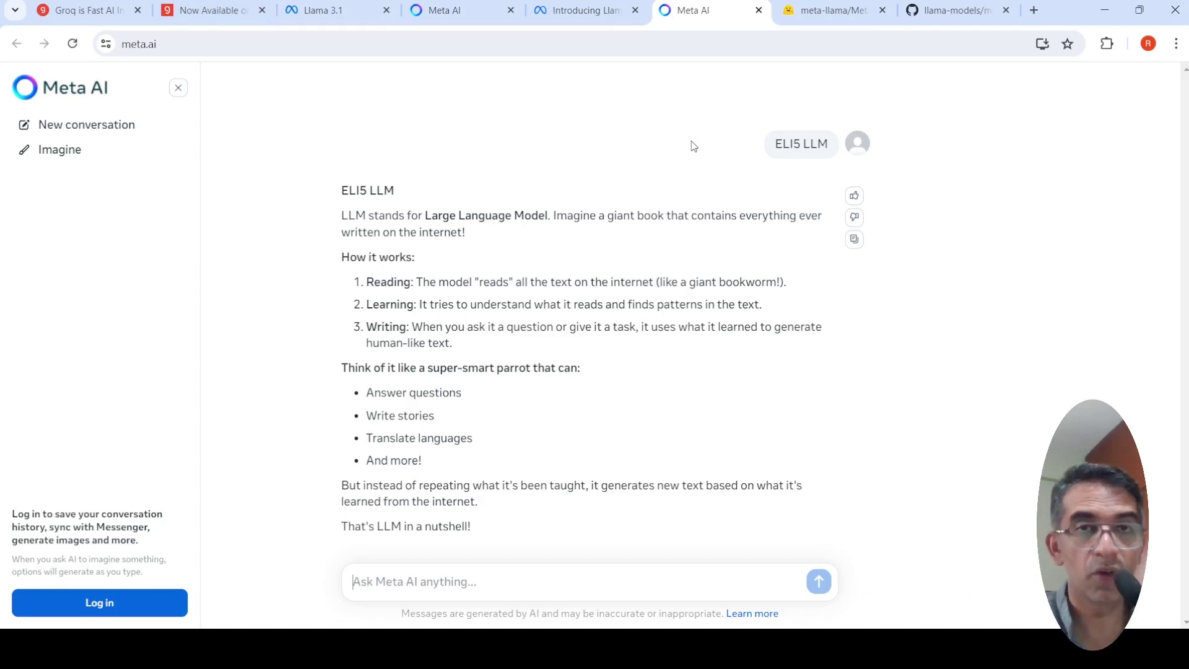
# - Clear the ELI5 chat to begin a new Meta AI conversation
pyautogui.click(217, 13)
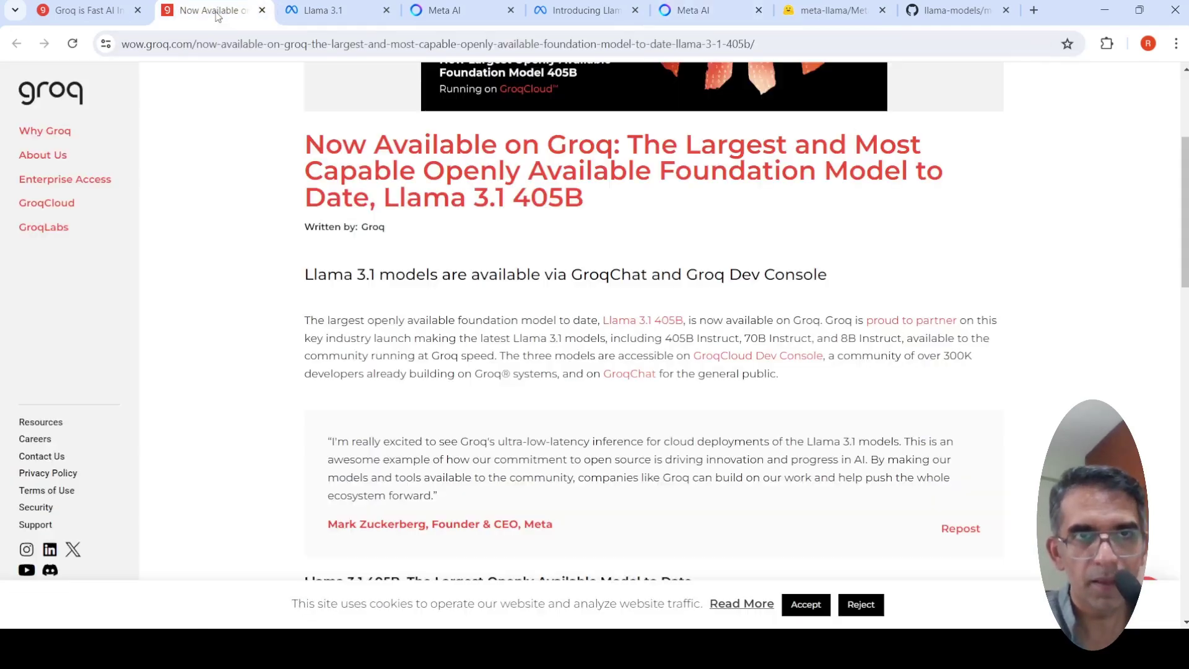
pyautogui.click(696, 11)
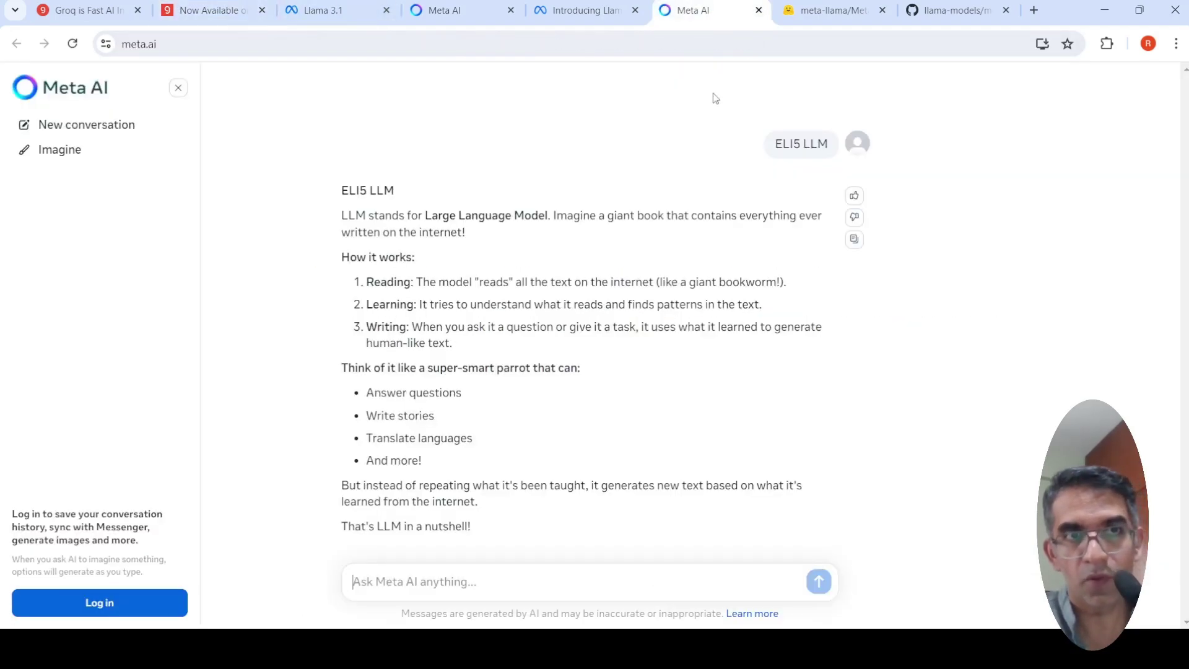
pyautogui.click(108, 137)
pyautogui.click(640, 381)
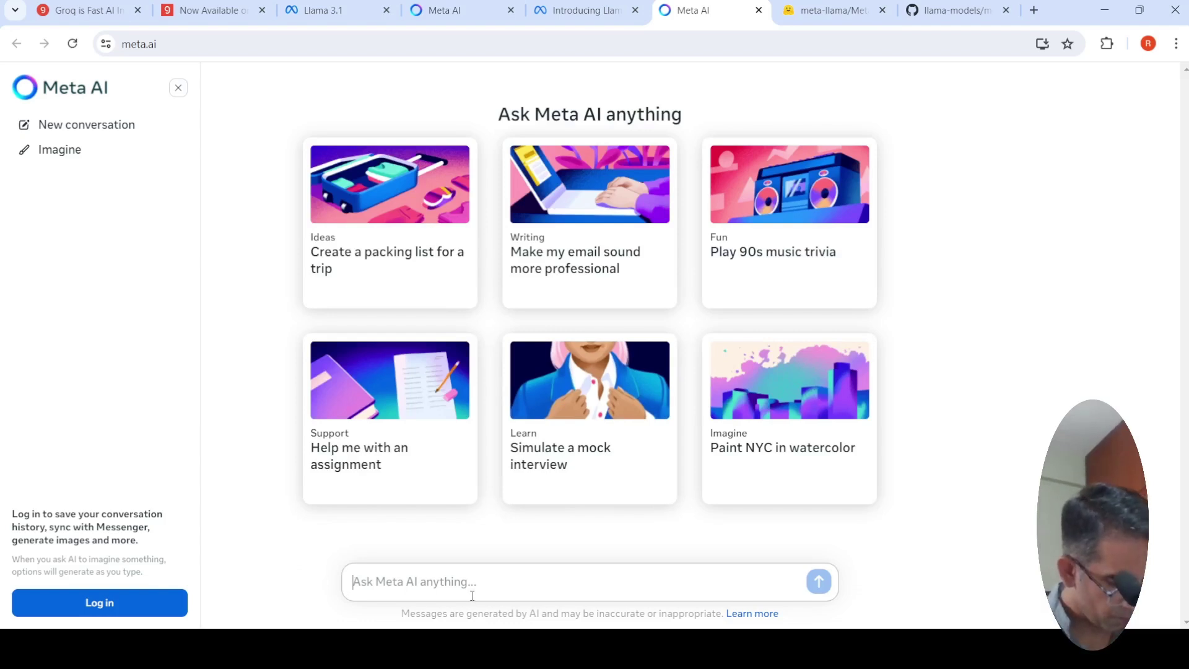
# - Request a Python program that reads a folder of images and classifies them with a ResNet model
pyautogui.write('Create a')
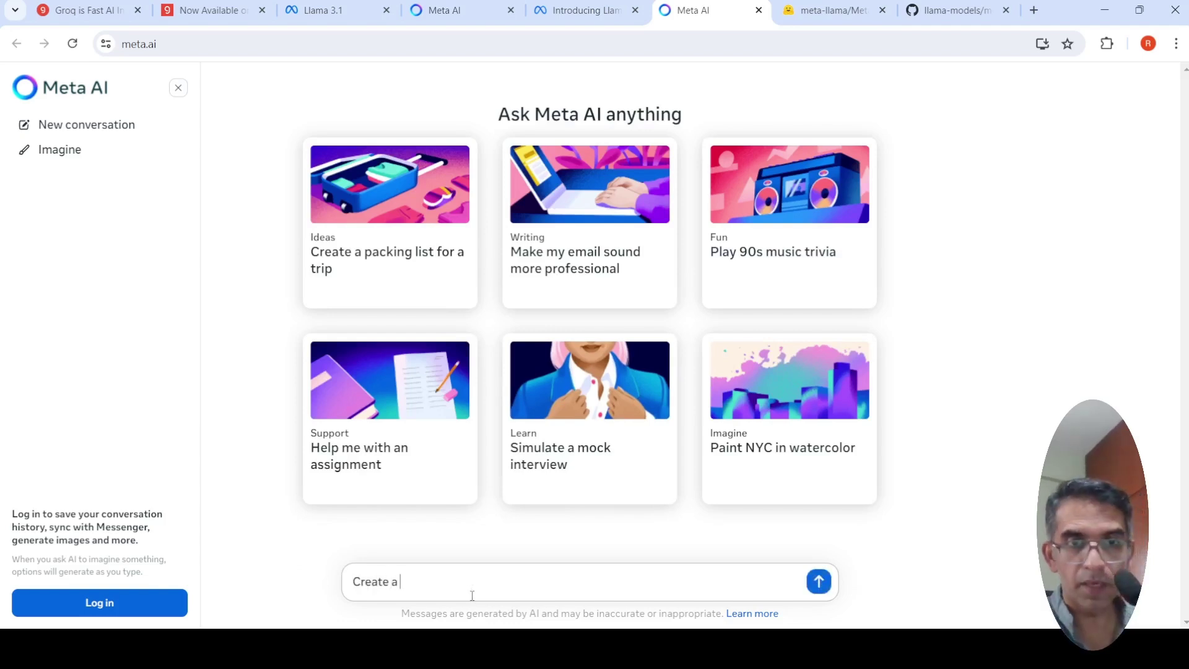
pyautogui.write(' pytho')
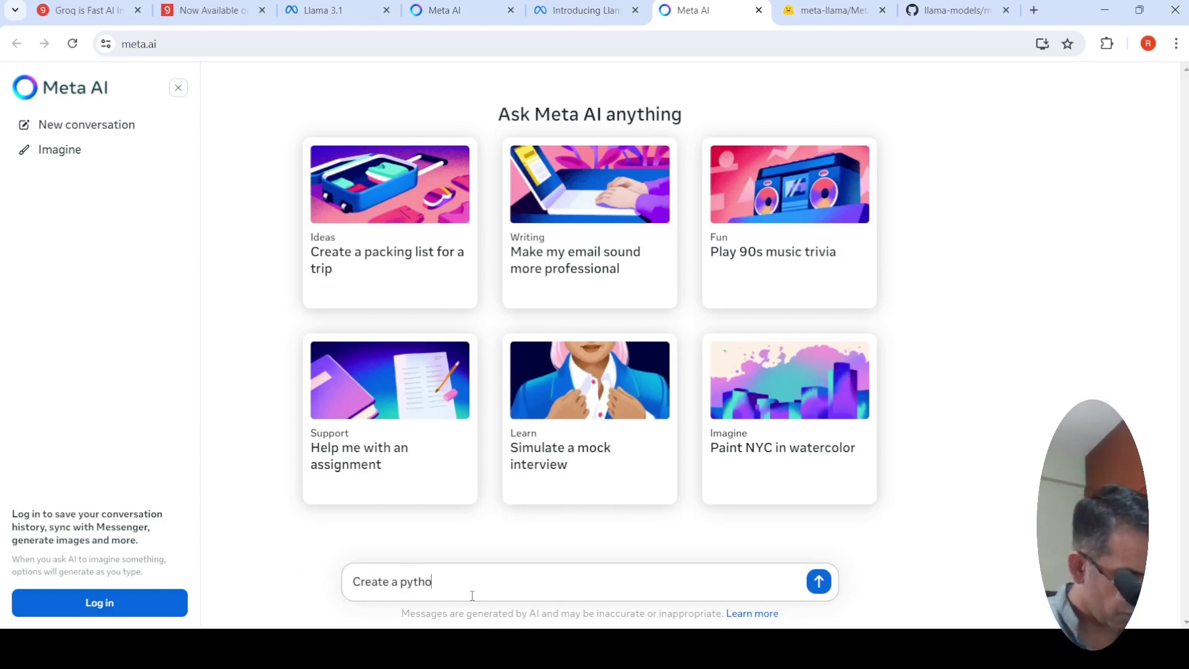
pyautogui.write('n progra')
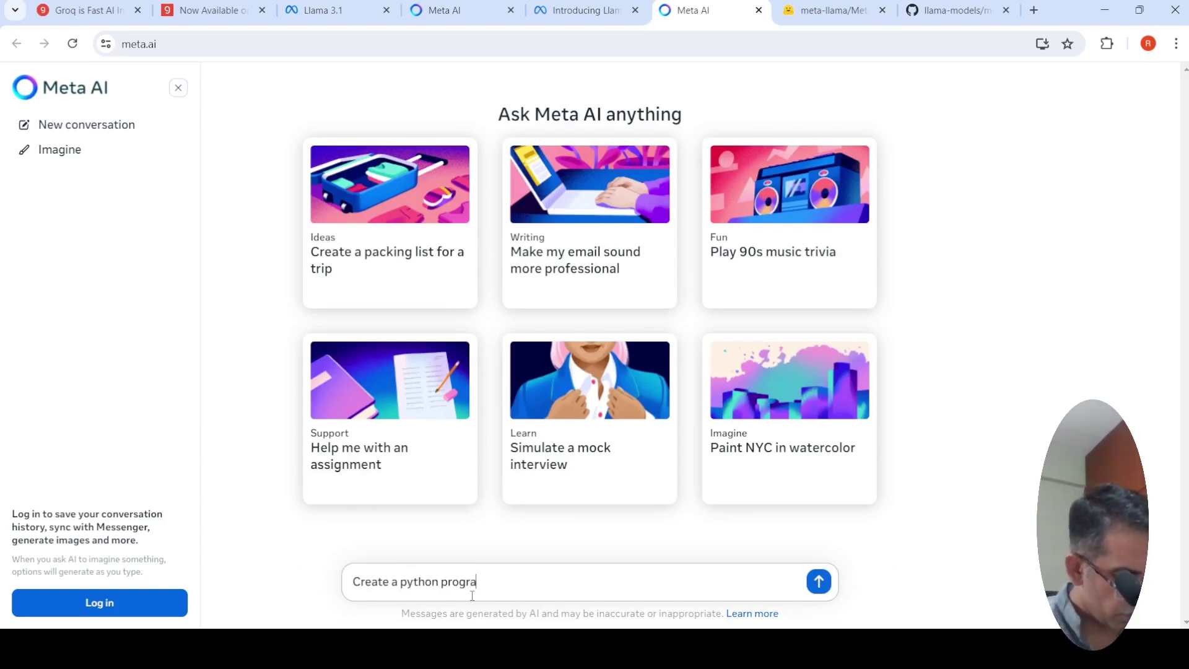
pyautogui.write('m to rea')
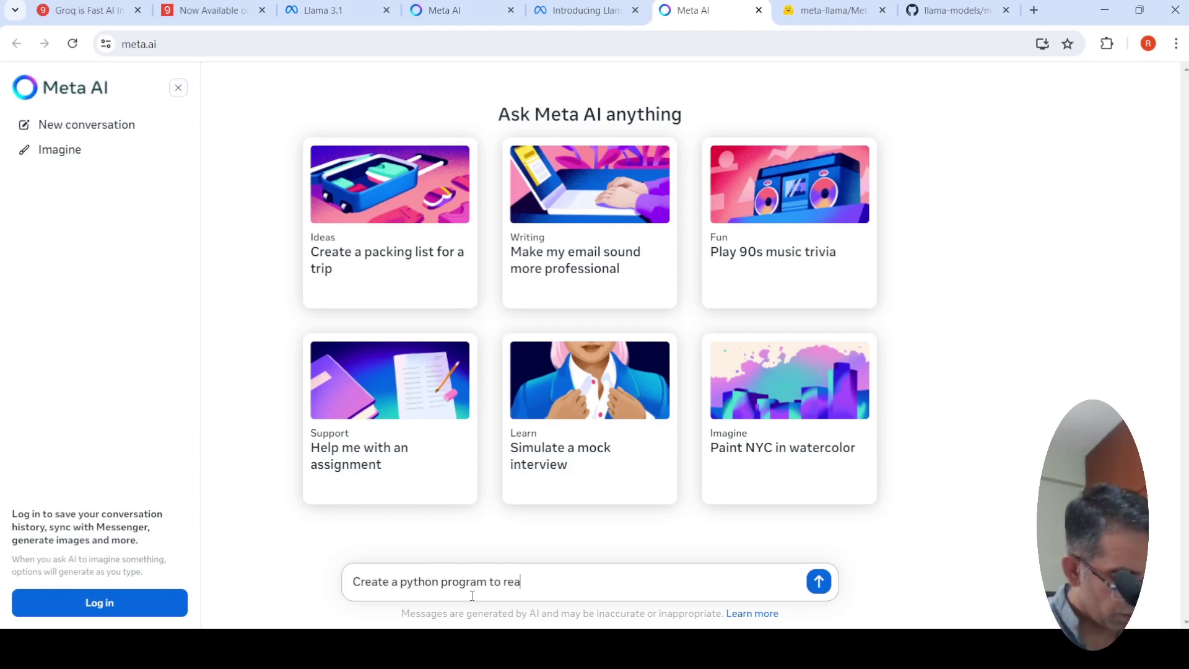
pyautogui.write('d a')
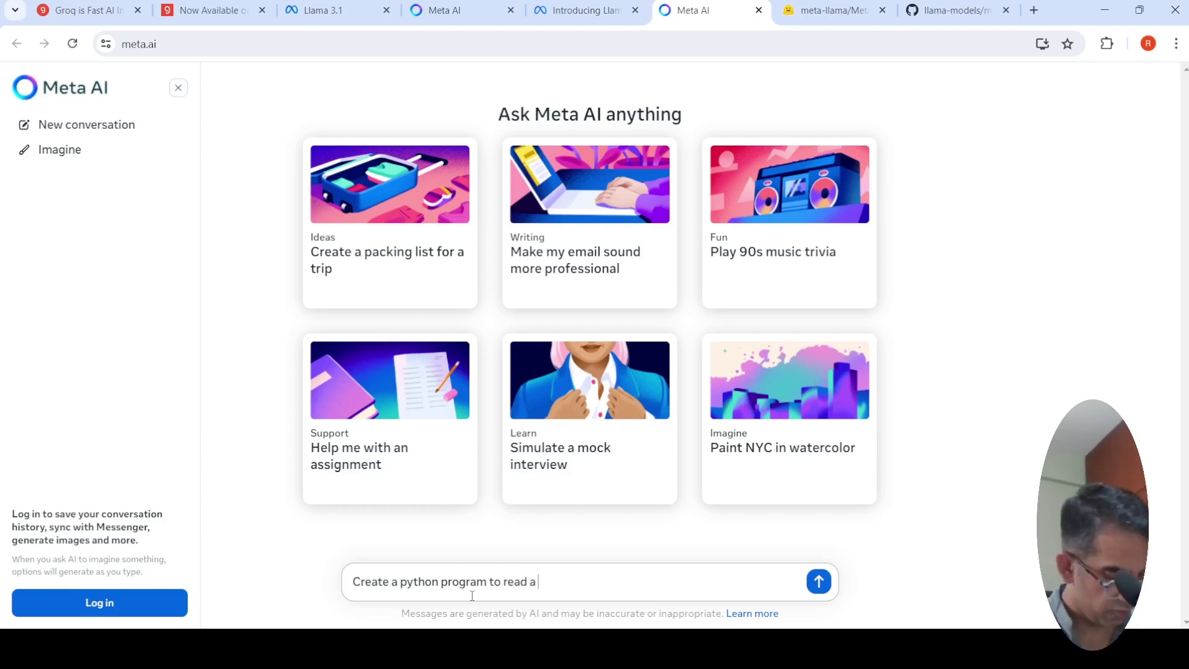
pyautogui.write(' folder havin')
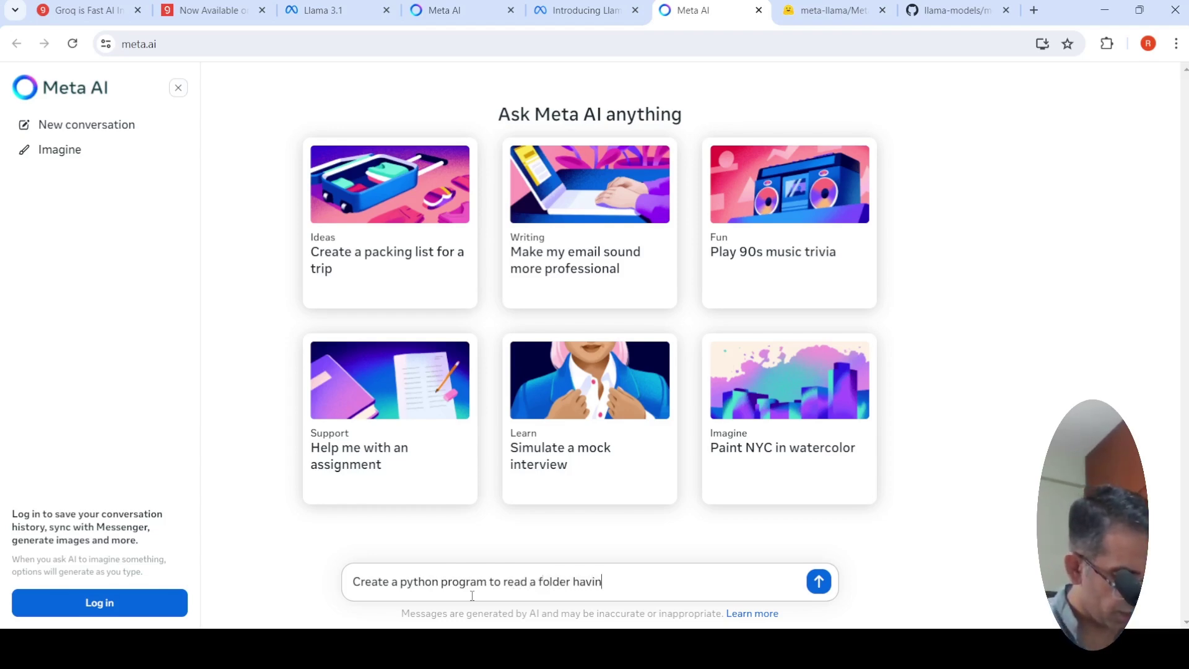
pyautogui.write('g images and')
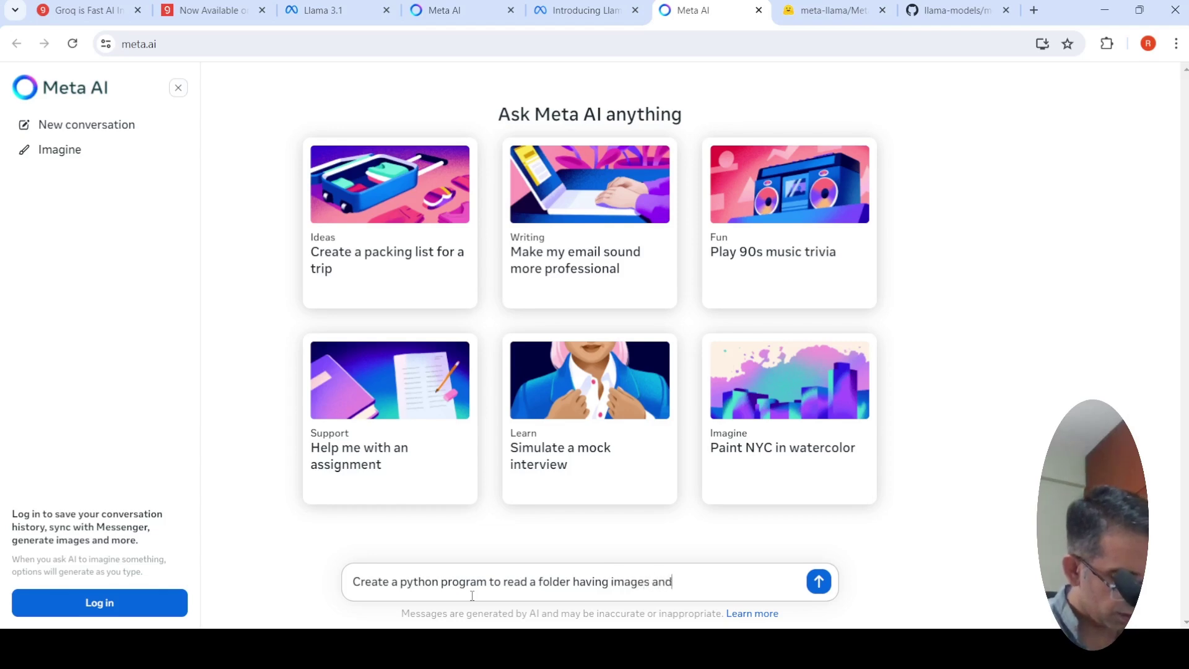
pyautogui.write(' then')
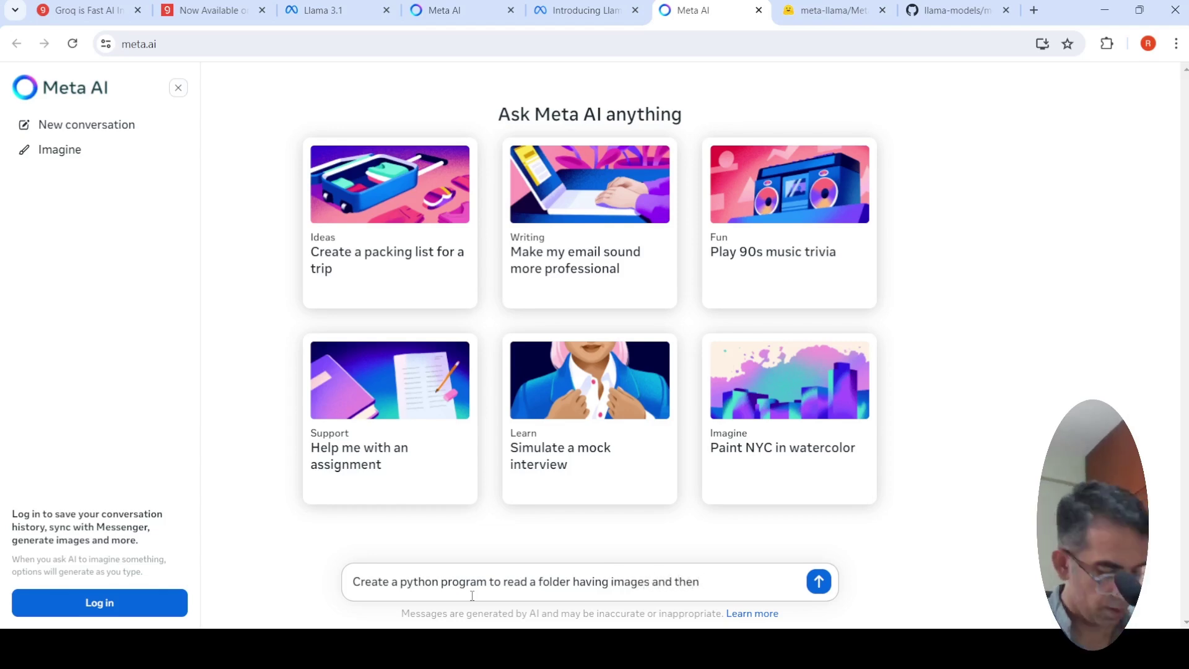
pyautogui.write(' classify ')
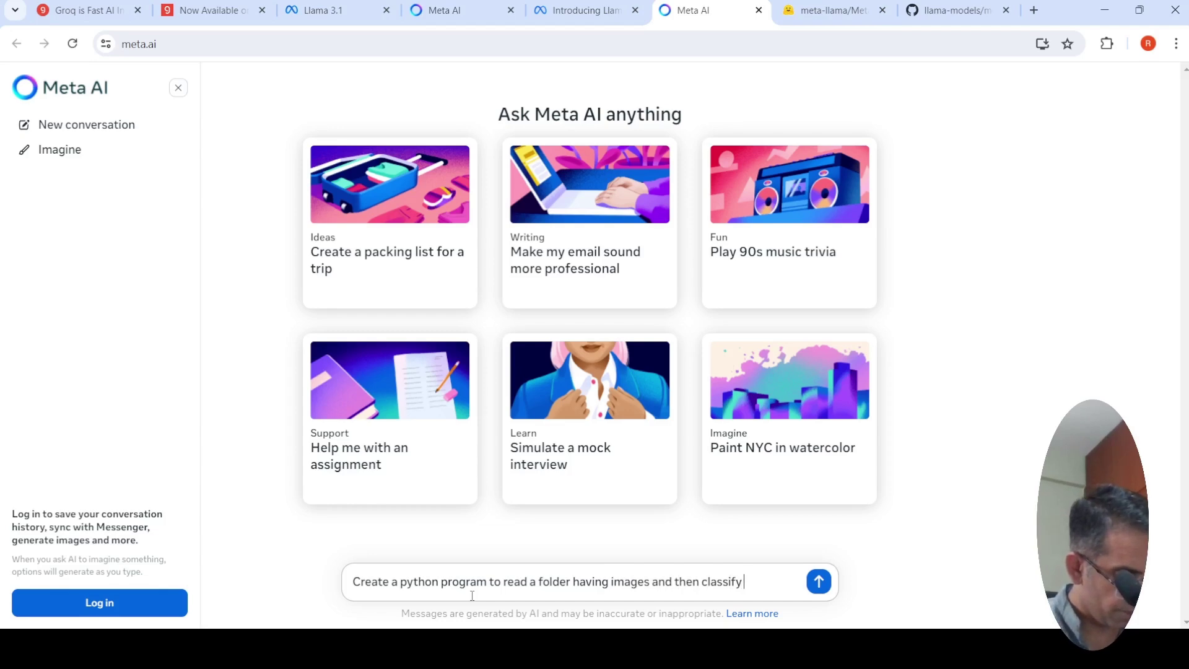
pyautogui.write('them yusi')
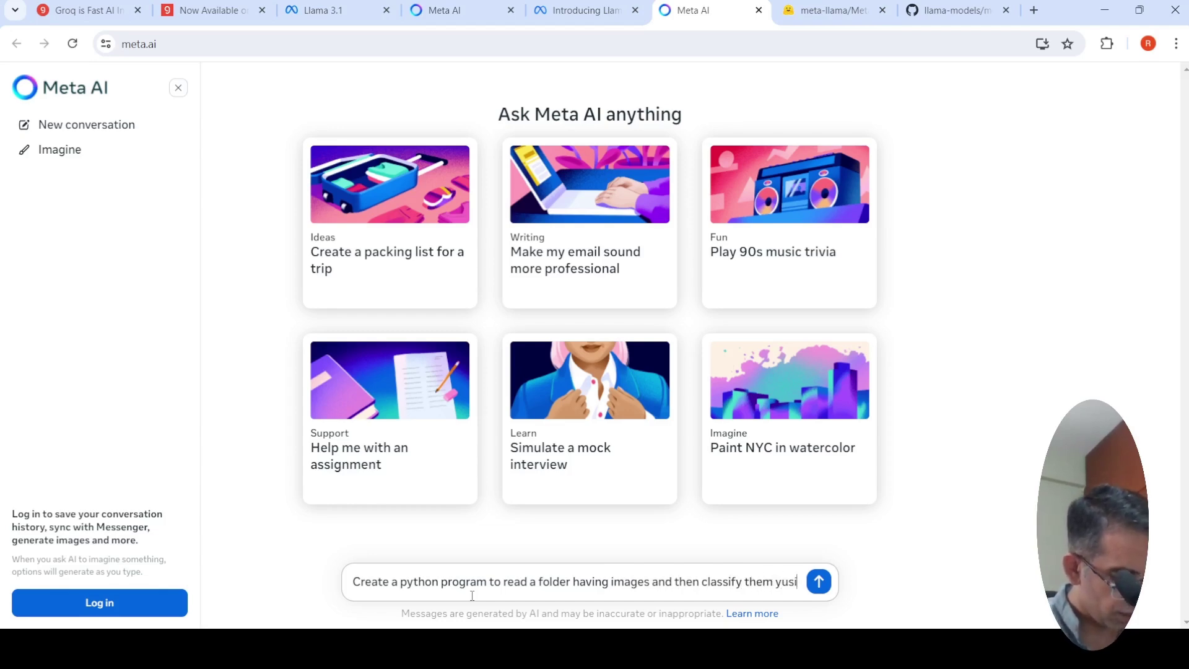
pyautogui.write('ng a r')
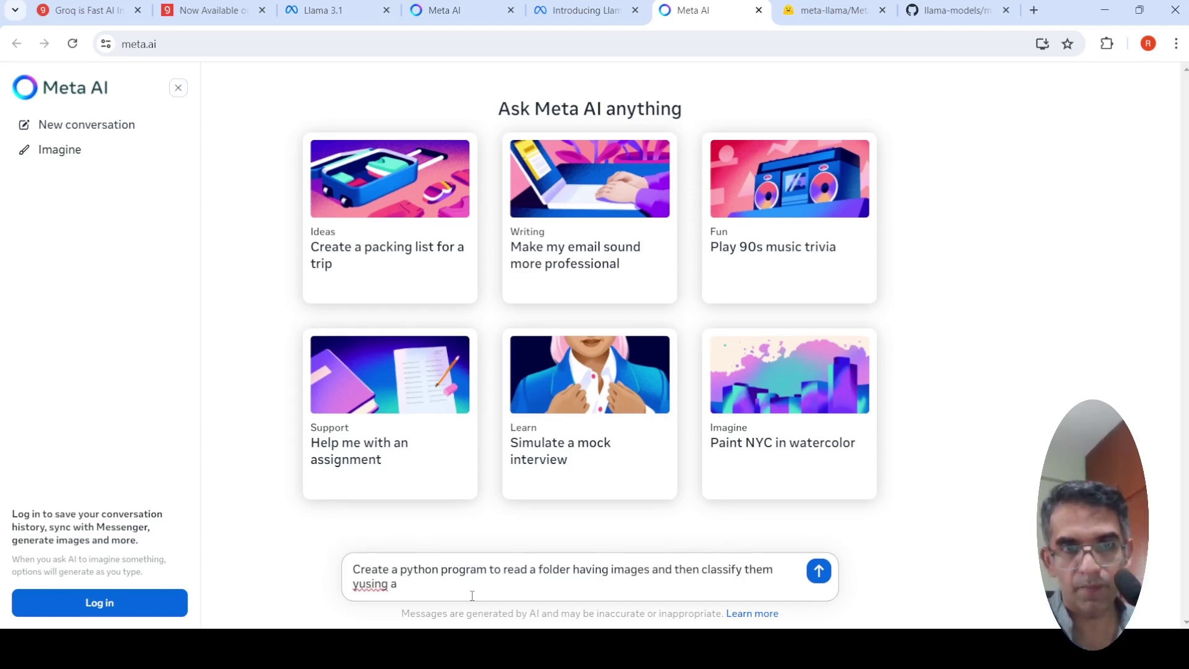
pyautogui.press('BackSpace')
pyautogui.press('BackSpace')
pyautogui.press('BackSpace')
pyautogui.press('BackSpace')
pyautogui.press('BackSpace')
pyautogui.press('BackSpace')
pyautogui.press('BackSpace')
pyautogui.press('BackSpace')
pyautogui.press('BackSpace')
pyautogui.write('us')
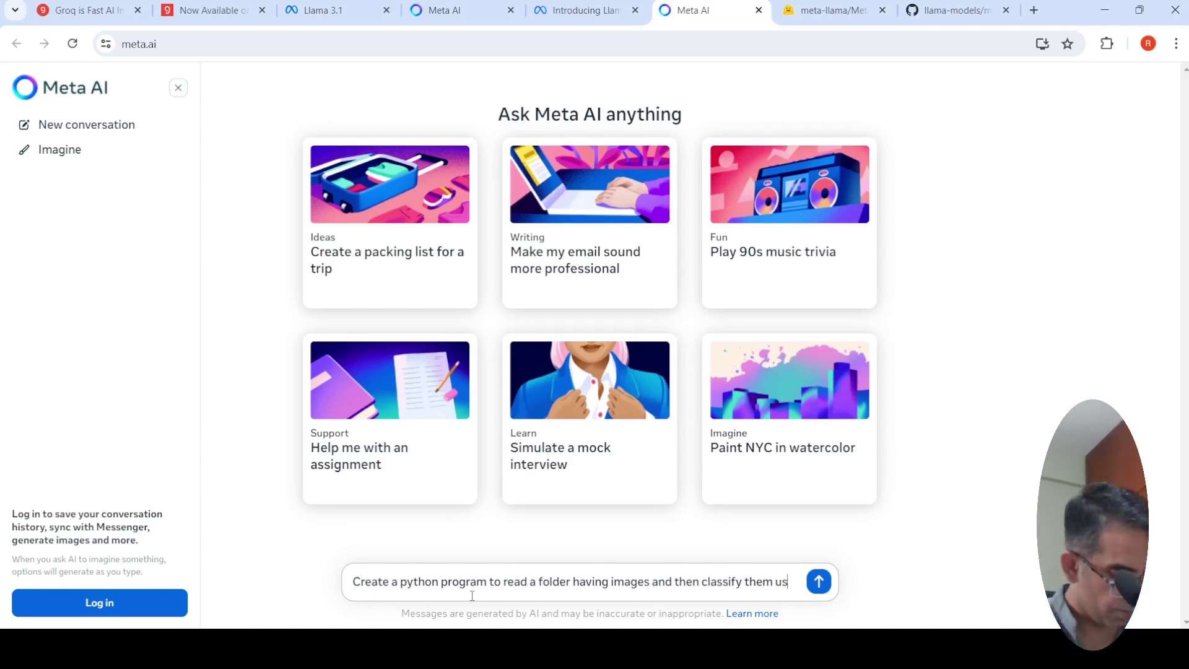
pyautogui.write('ing a resenet model')
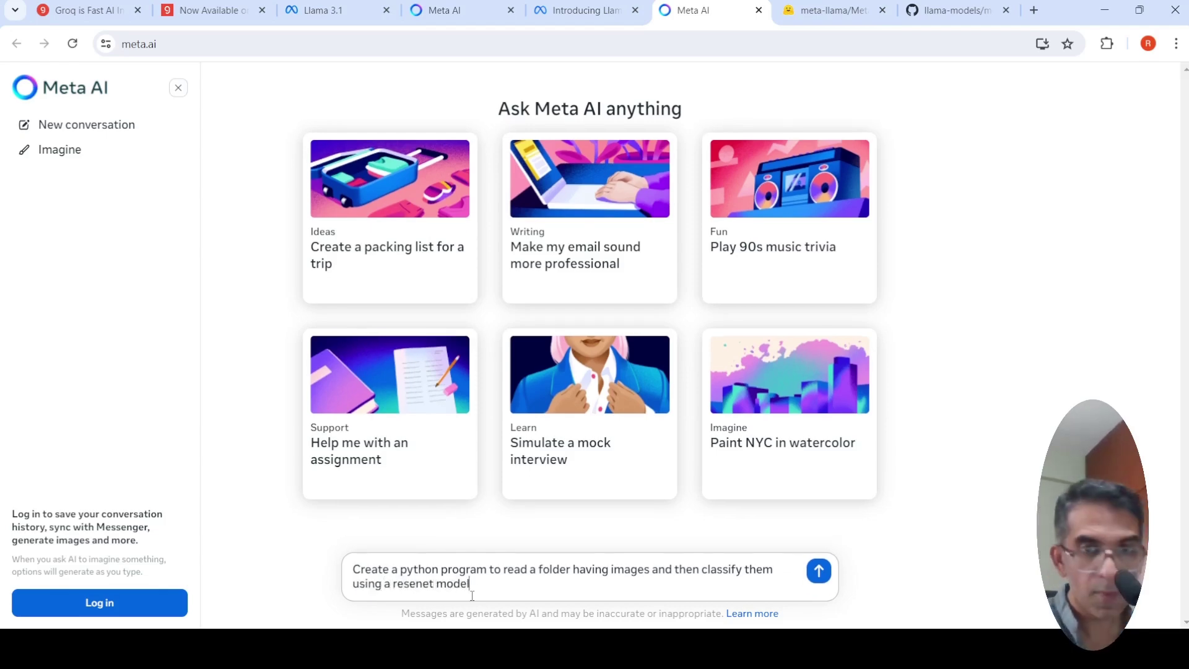
pyautogui.press('Return')
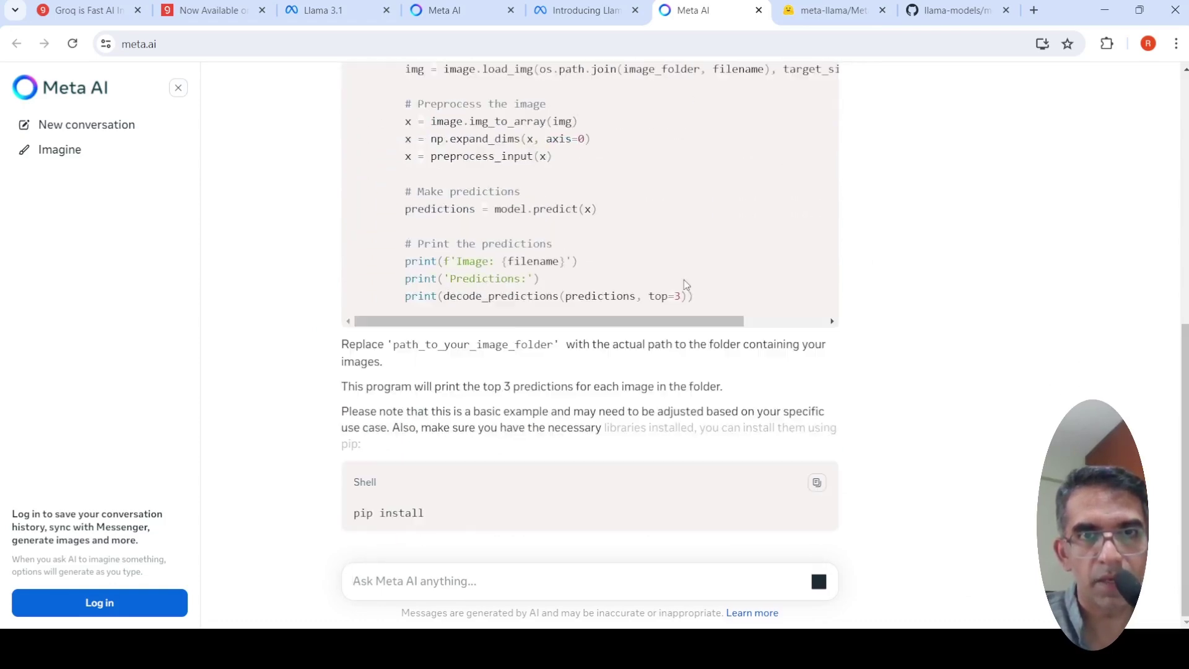
# - Review the ResNet50 code and its notes on replacing the folder path and pip-installing libraries
pyautogui.scroll(5, 663, 282)
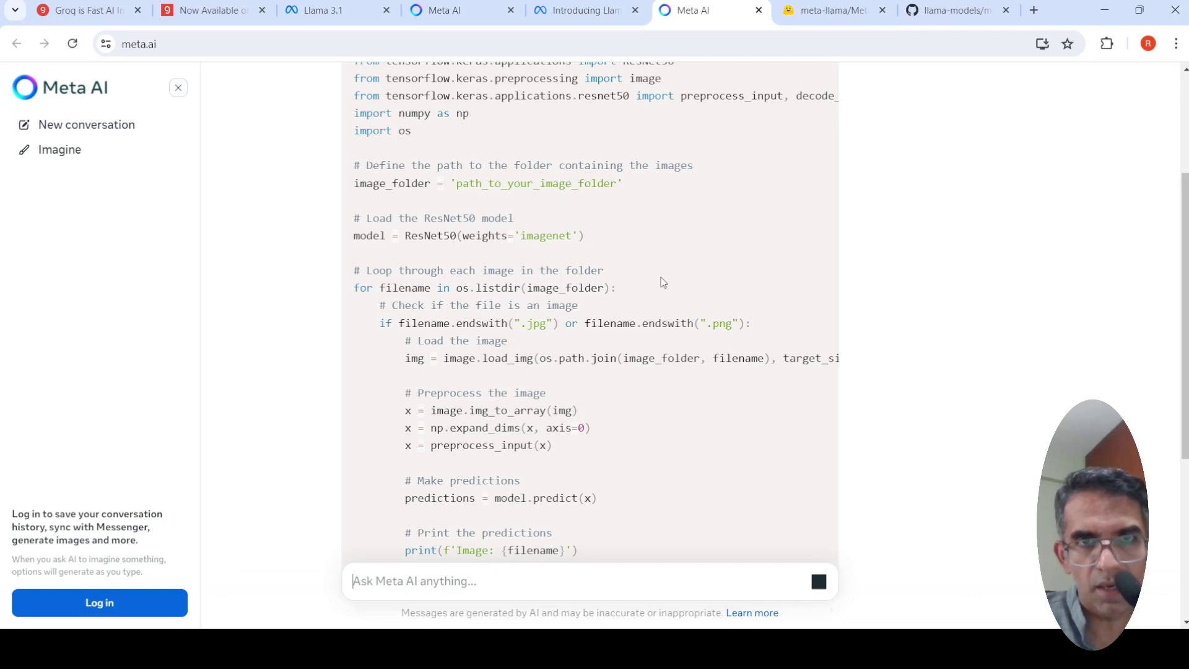
pyautogui.scroll(-2, 663, 282)
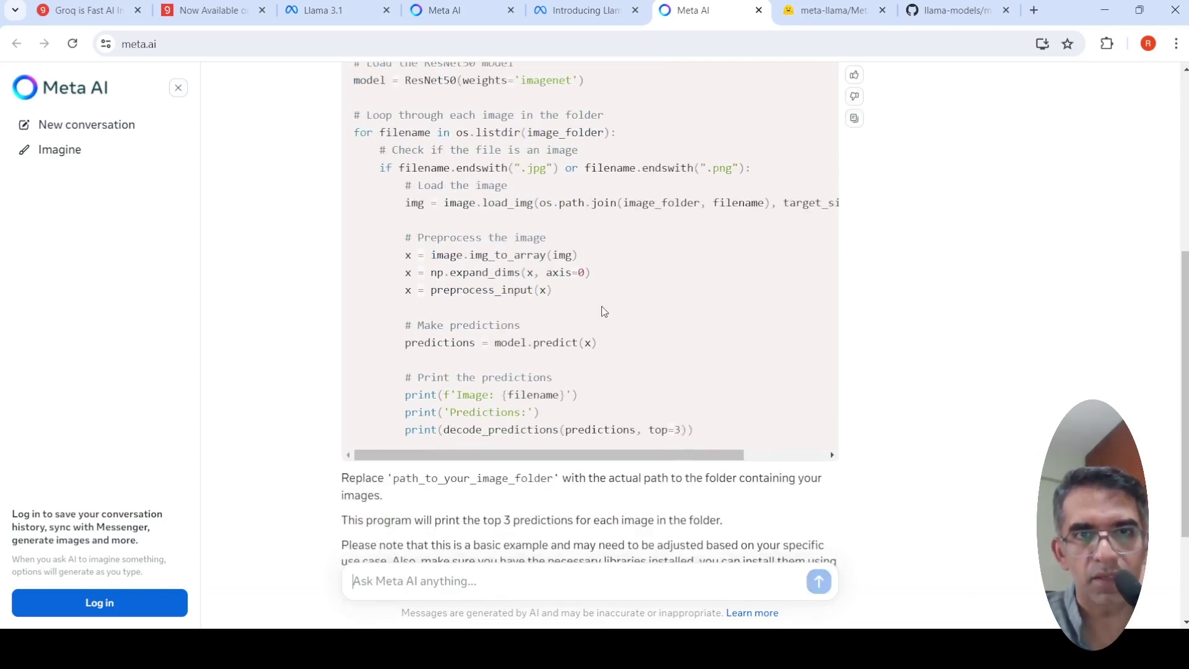
pyautogui.scroll(3, 604, 311)
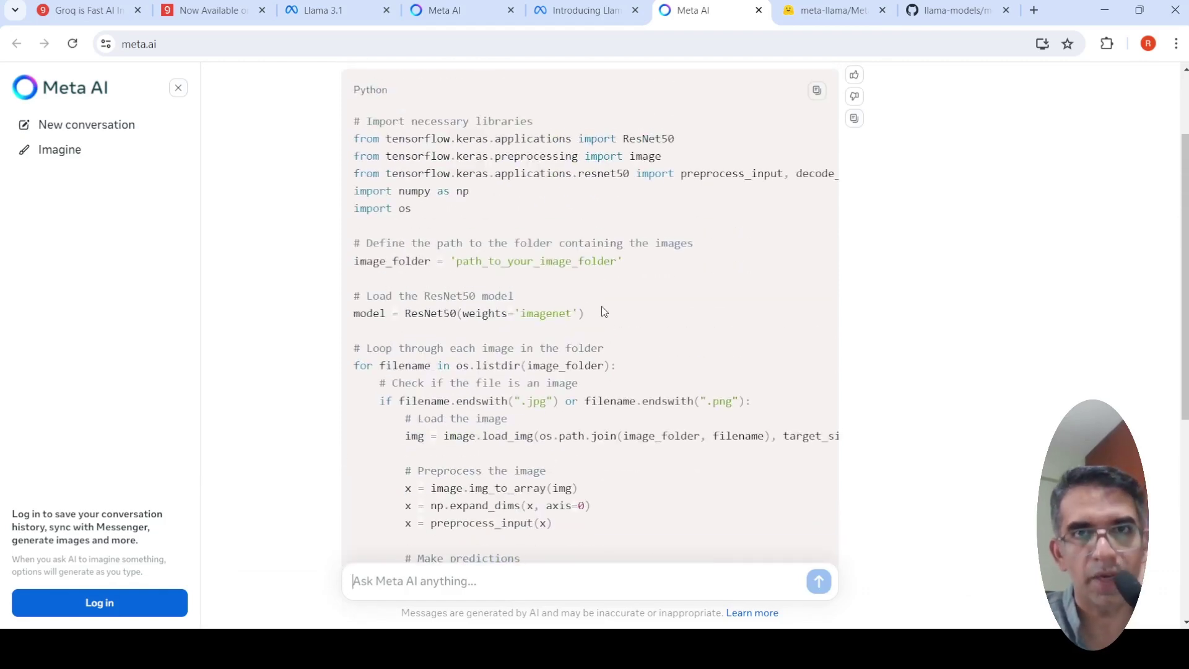
pyautogui.scroll(-1, 604, 310)
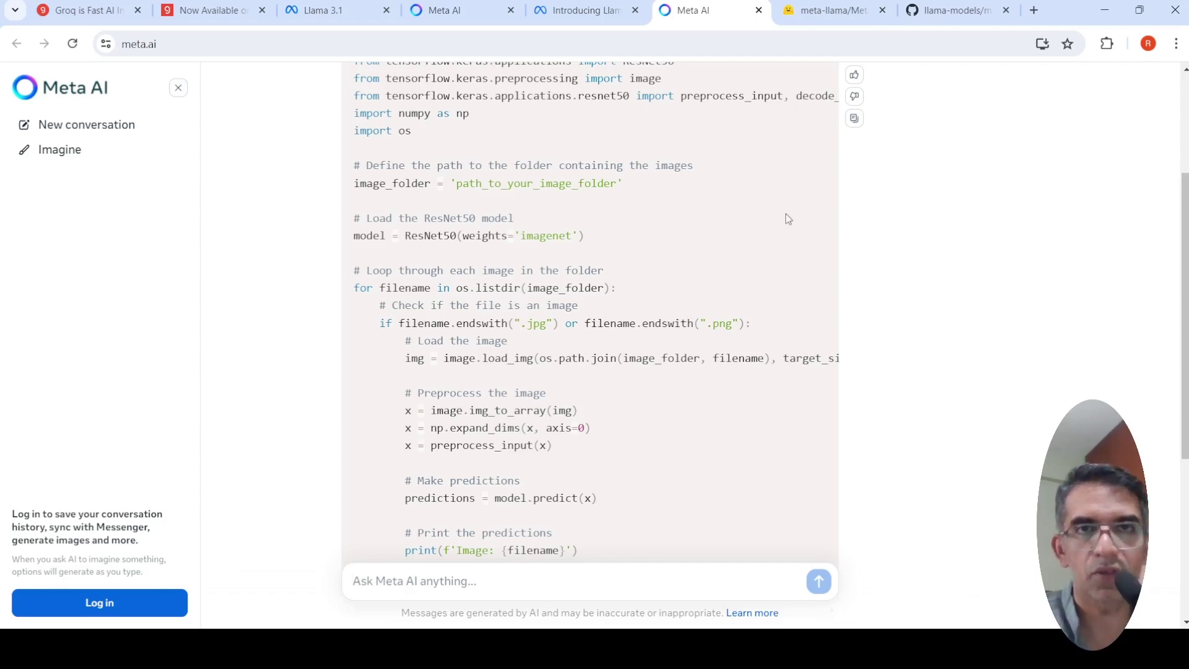
# - Return to the Introducing Llama 3.1 blog post, scrolling past fine-tuning and back to Model evaluations
pyautogui.click(581, 11)
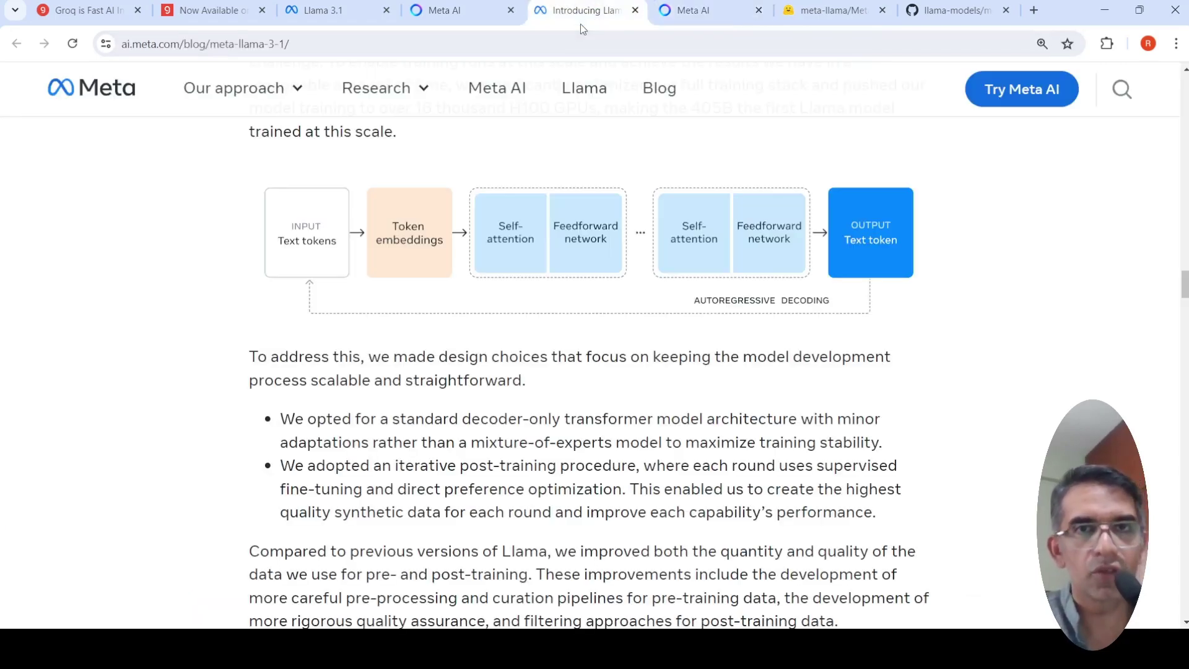
pyautogui.scroll(-5, 737, 444)
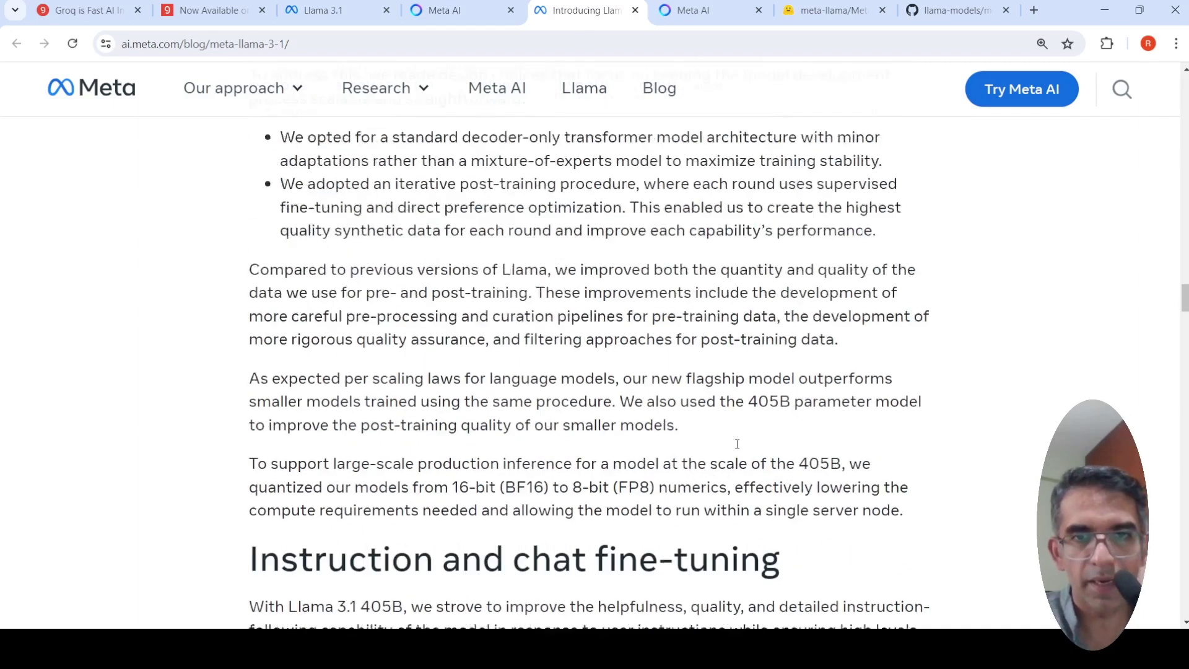
pyautogui.scroll(-5, 737, 444)
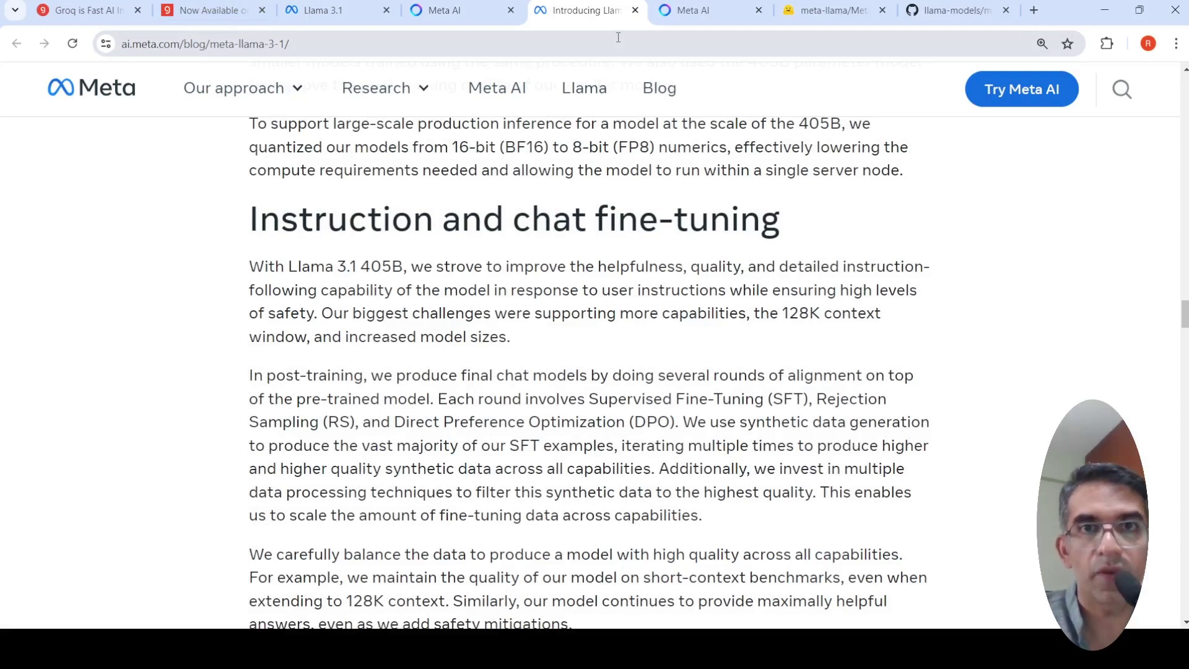
pyautogui.scroll(20, 766, 312)
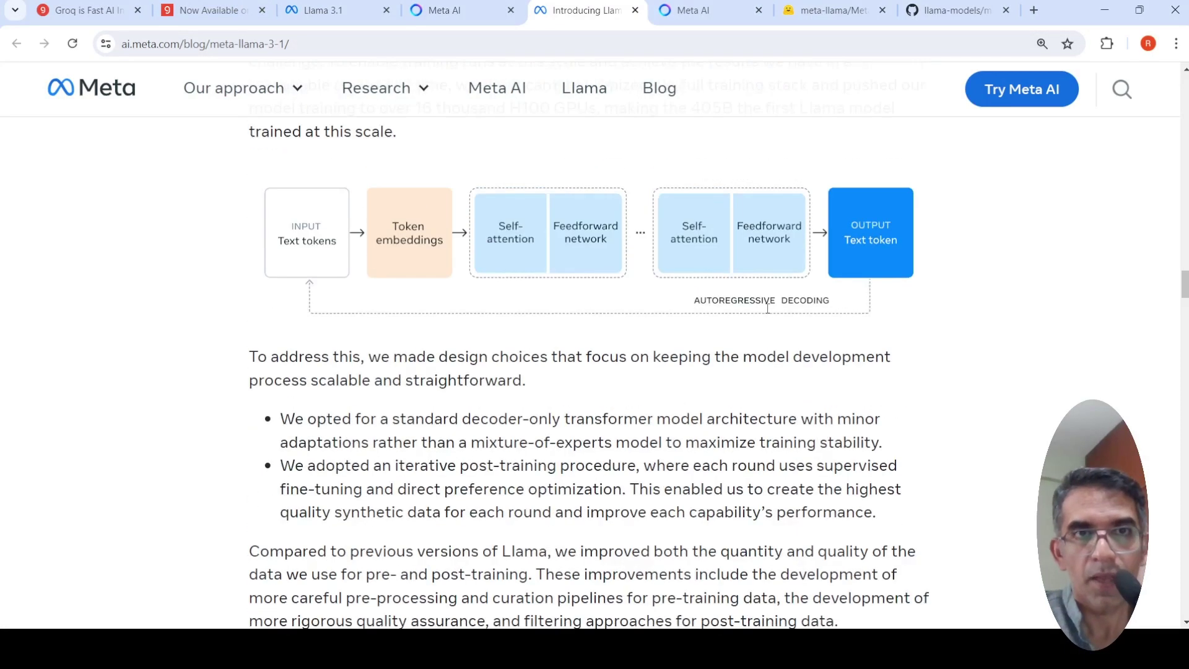
pyautogui.scroll(15, 768, 313)
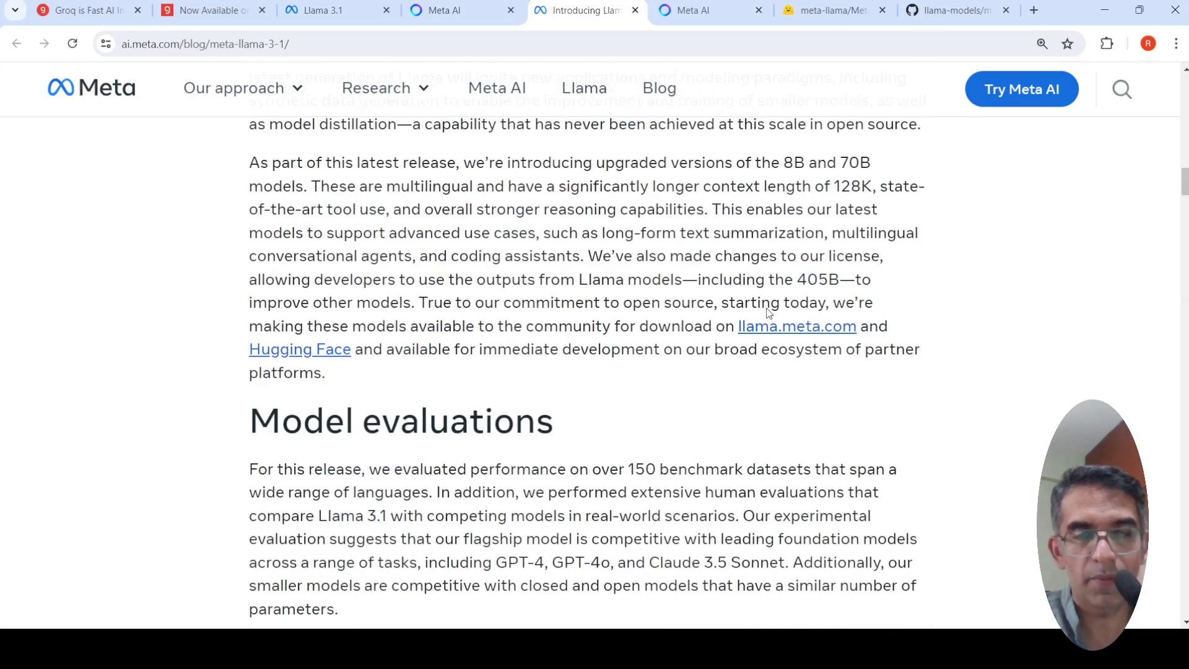